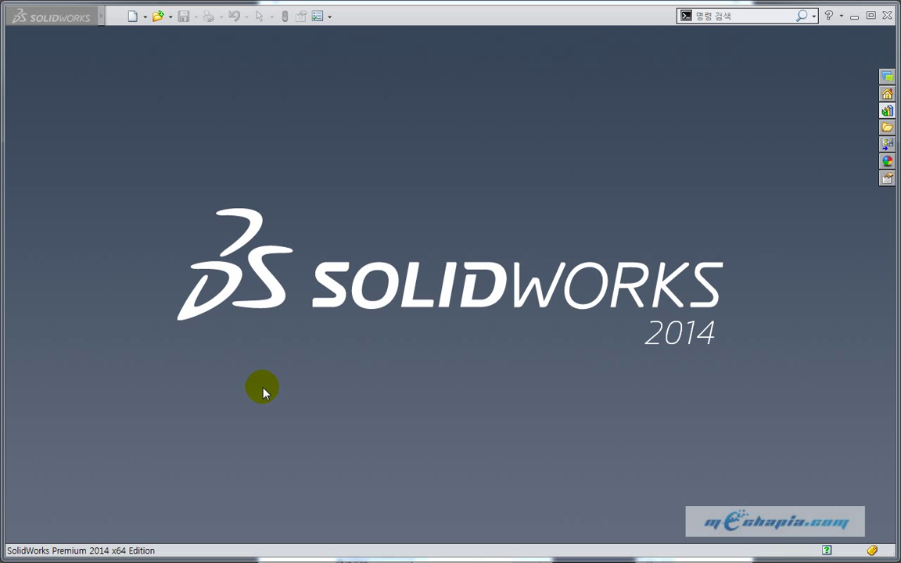
Create a new drawing from the 도면 template.
left_click(263, 391)
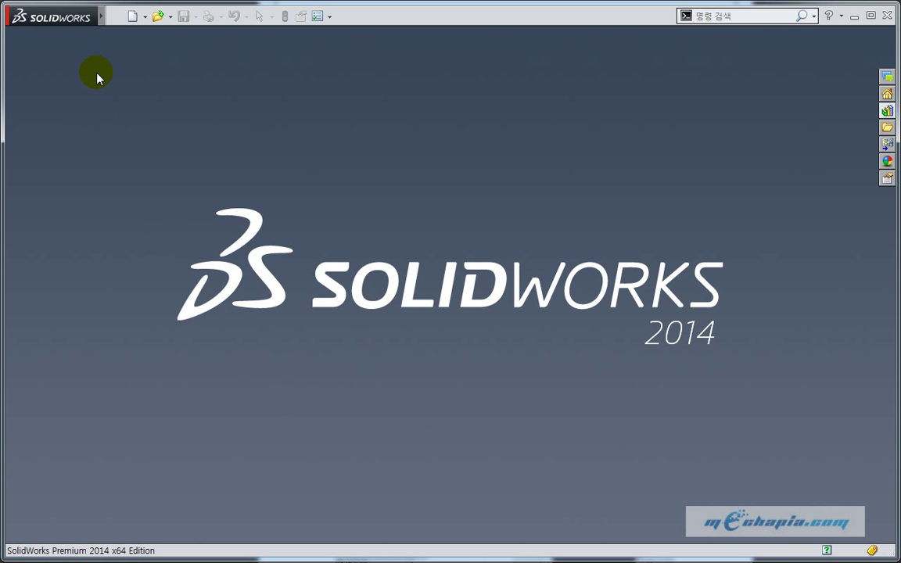
left_click(133, 17)
left_click(304, 203)
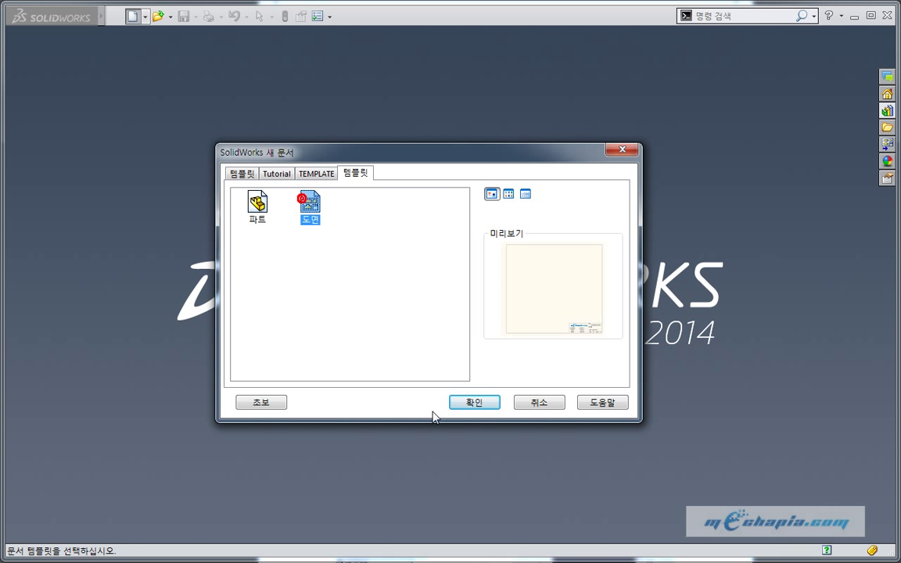
left_click(475, 403)
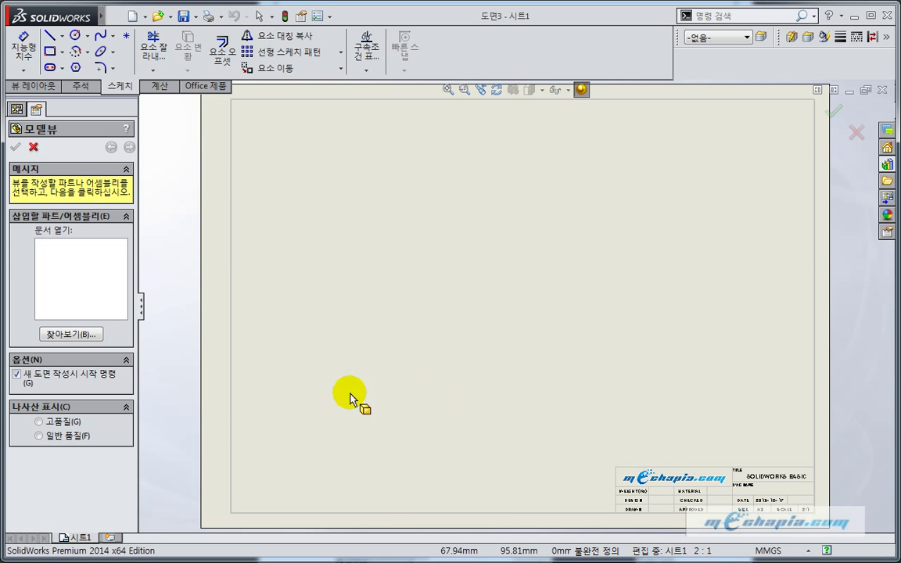
Load the part 파트2섹션5.SLDPRT for placing its model view.
left_click(74, 344)
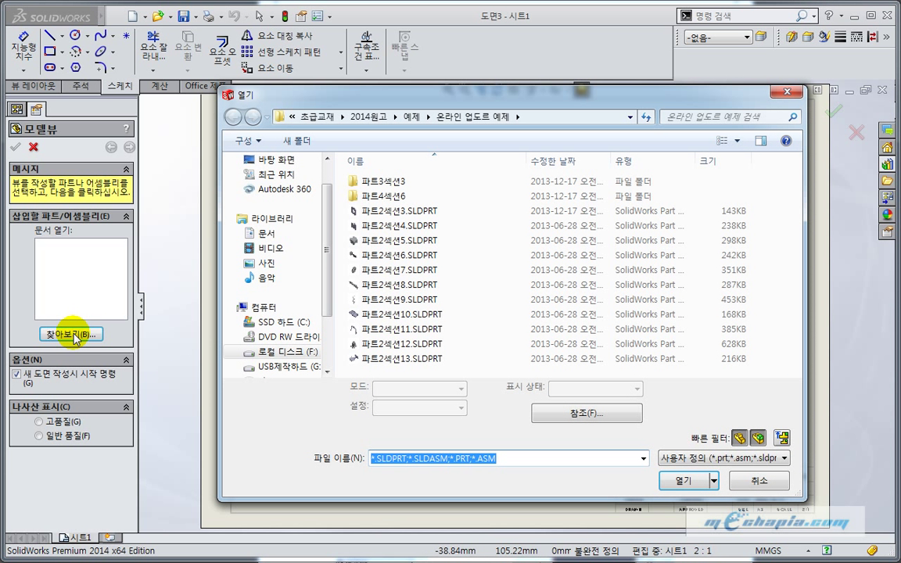
left_click(376, 244)
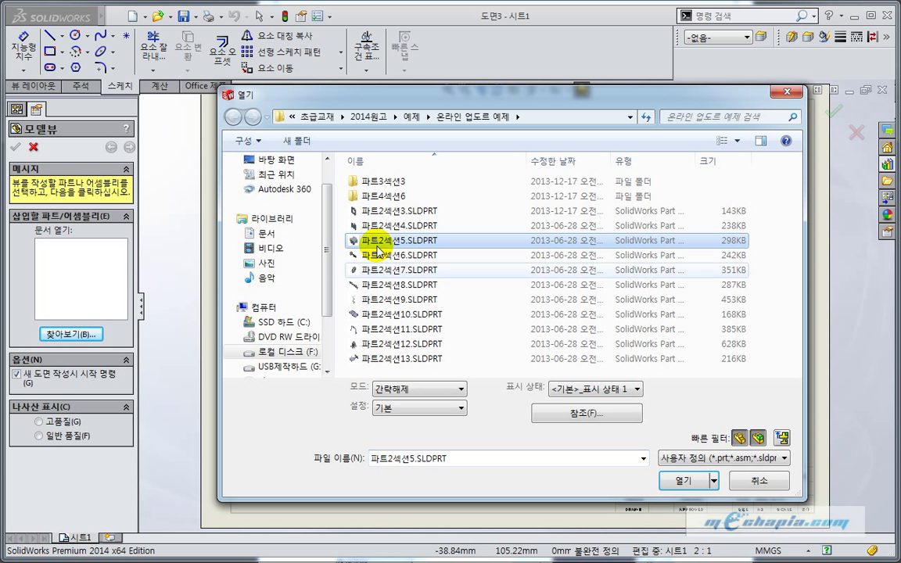
left_click(684, 481)
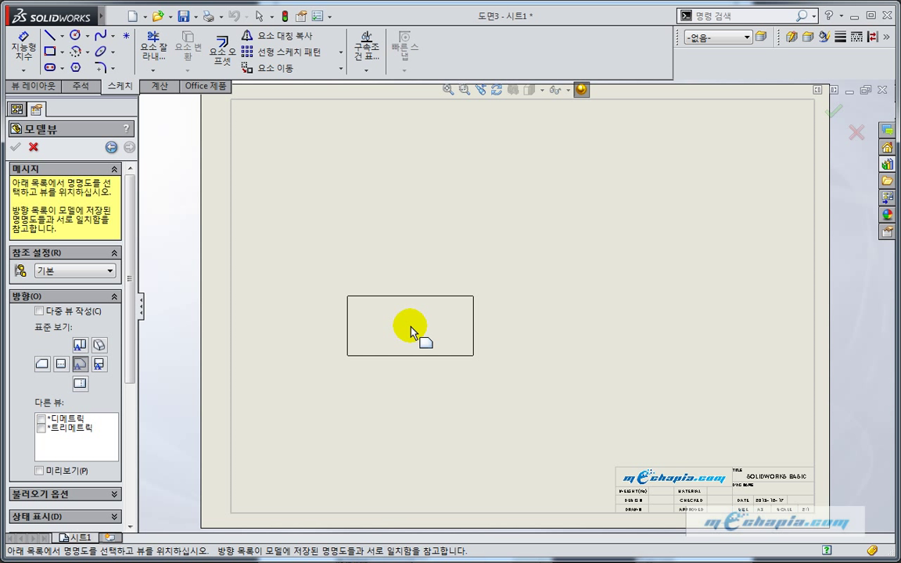
Place the front view, then right-side, top and isometric projections on the sheet.
left_click(469, 357)
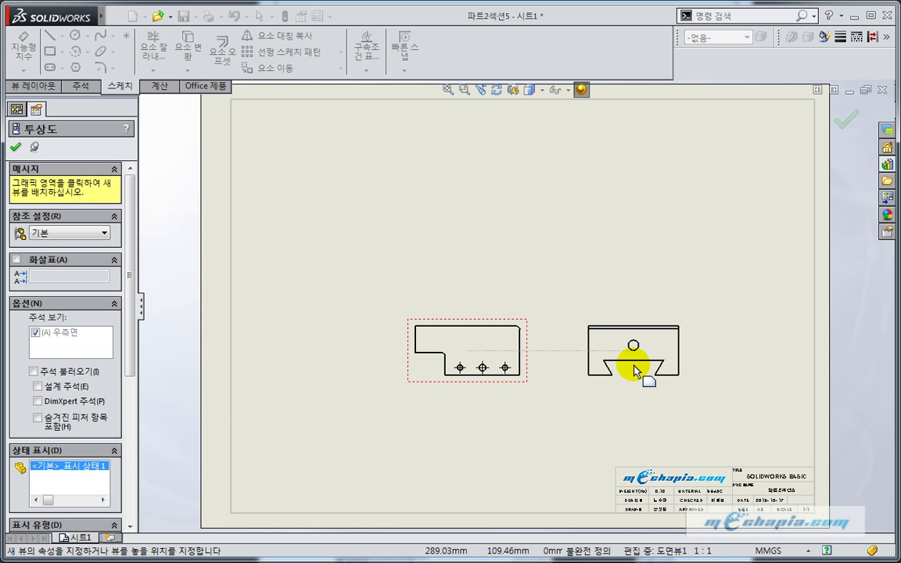
left_click(636, 370)
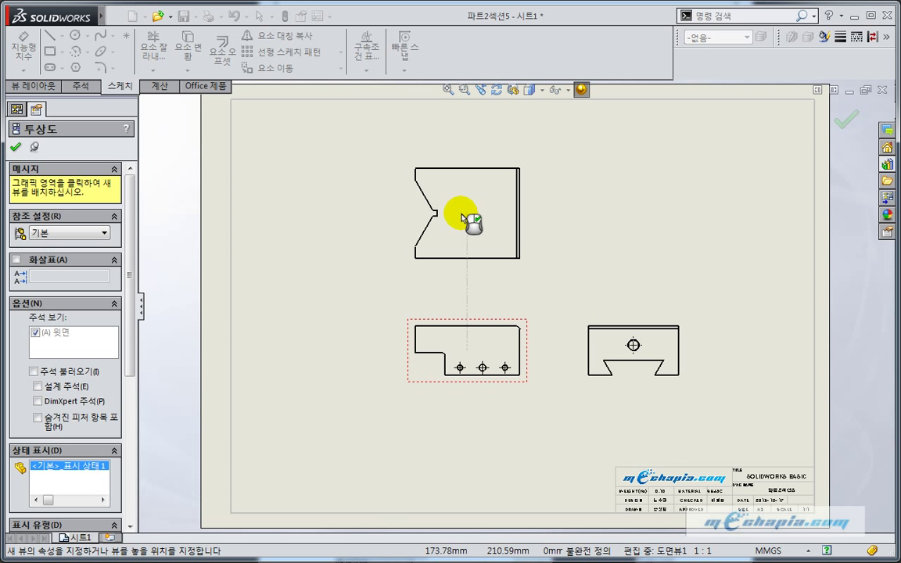
left_click(470, 222)
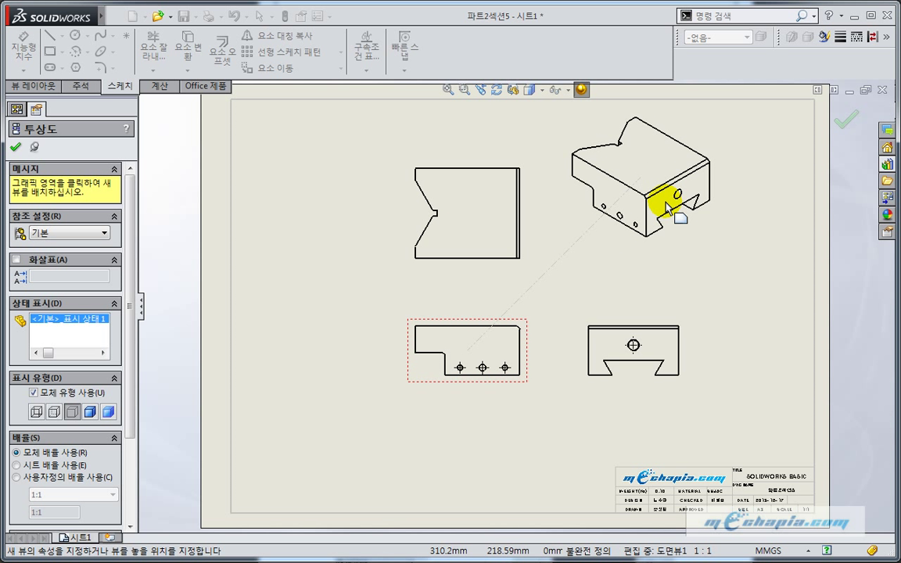
left_click(667, 207)
key("Escape")
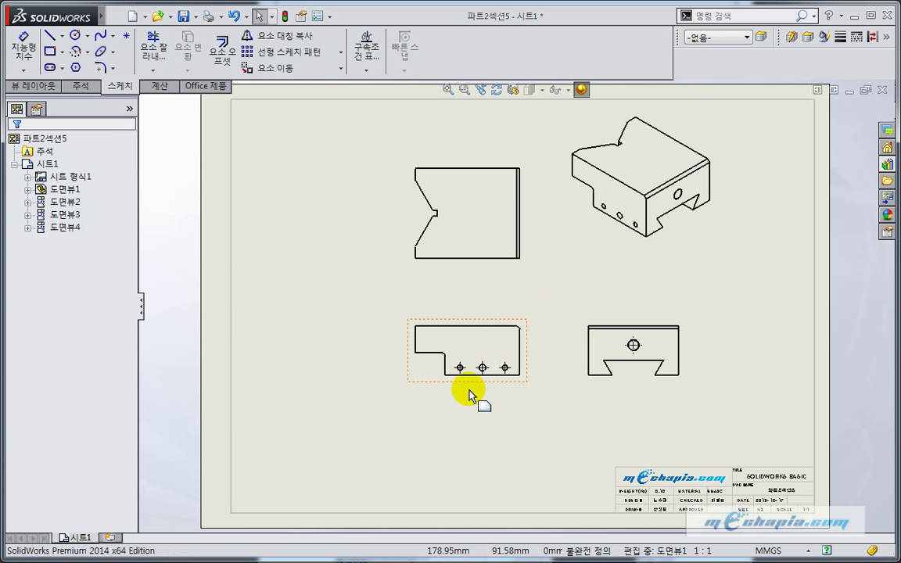
Shift the front view and its aligned views down-left to rearrange the sheet.
left_click_drag(471, 391, 425, 416)
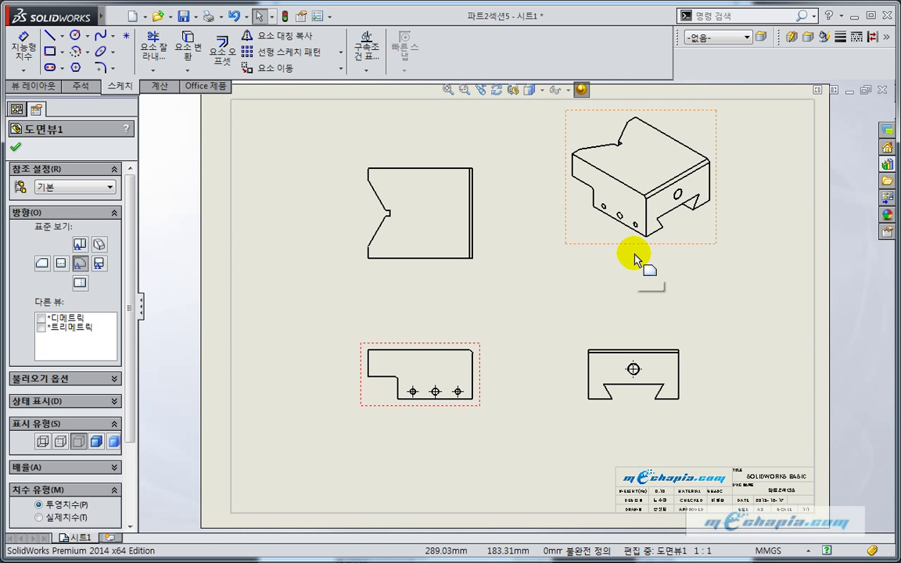
left_click(655, 280)
left_click(640, 304)
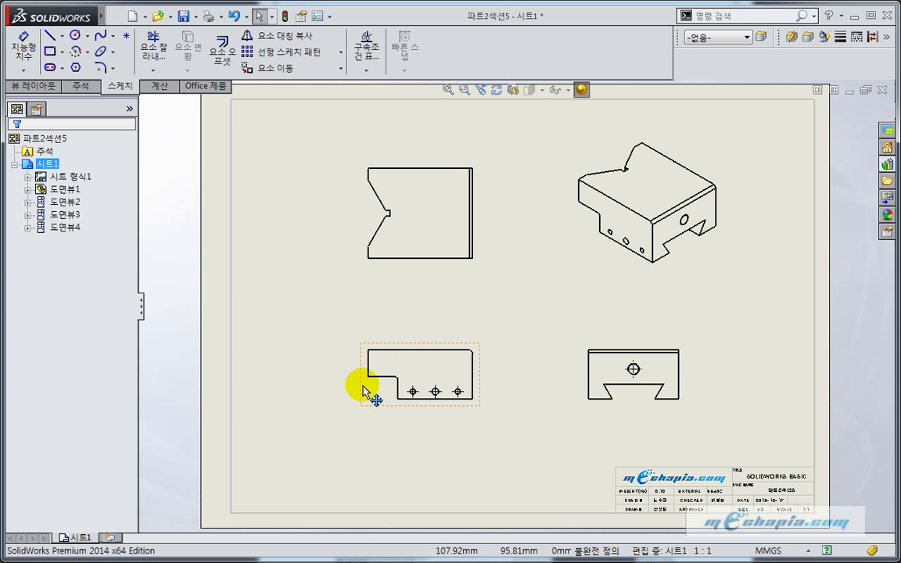
middle_click_drag(321, 345, 366, 332)
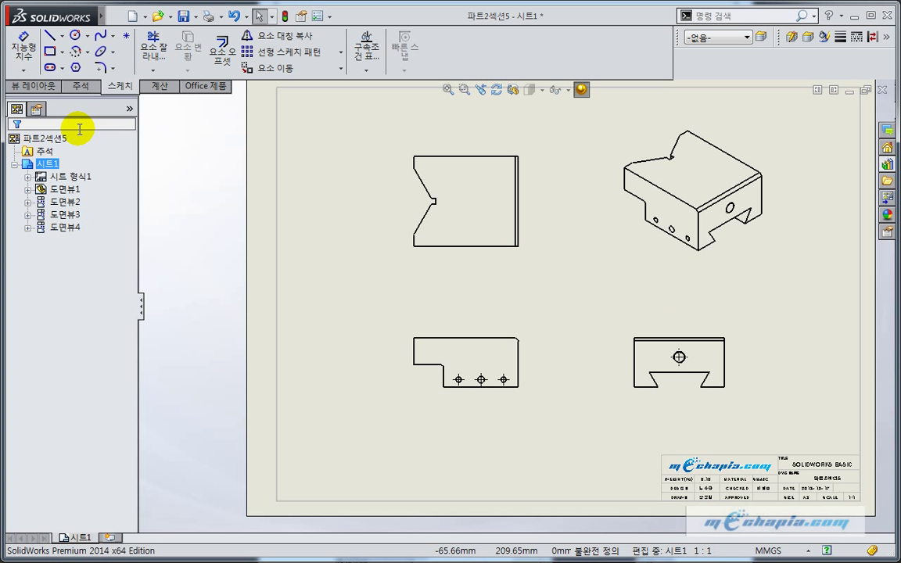
left_click(24, 86)
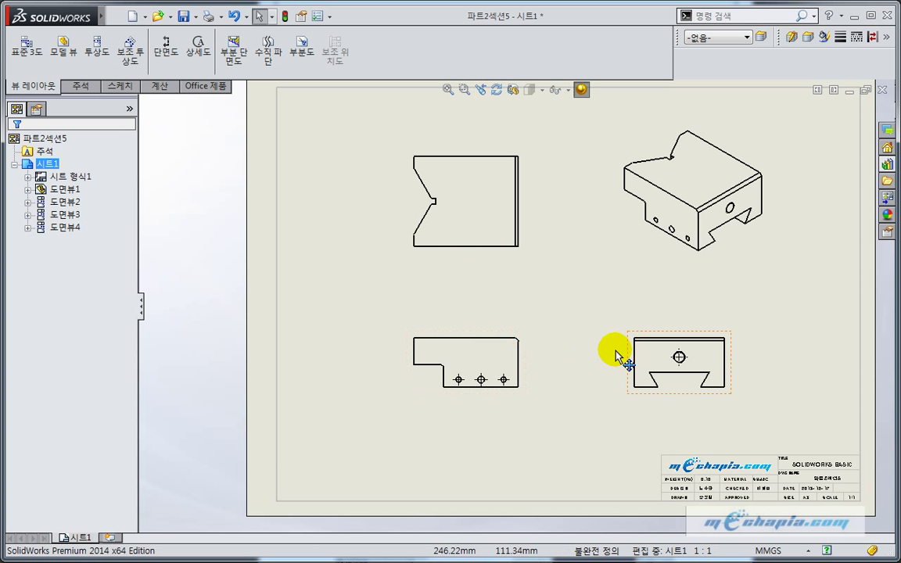
left_click(529, 283)
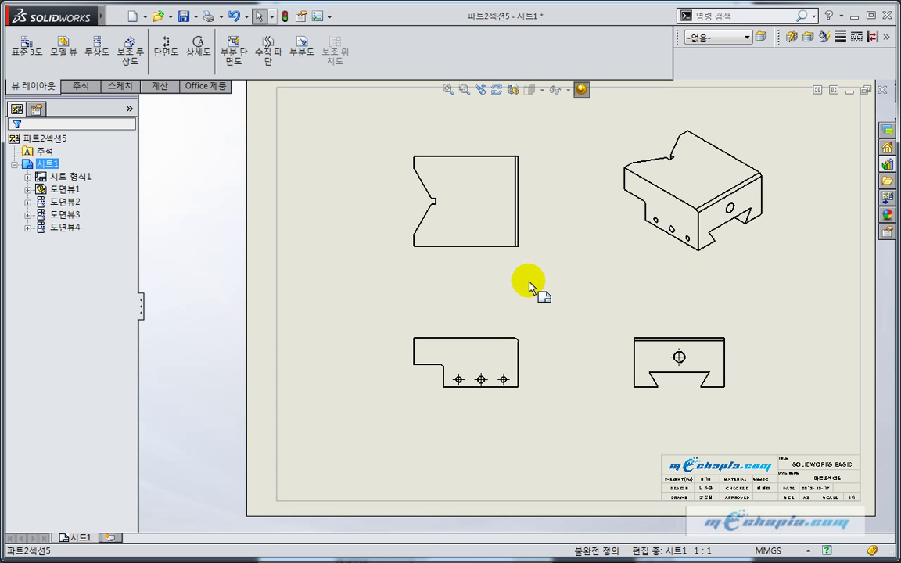
left_click(95, 70)
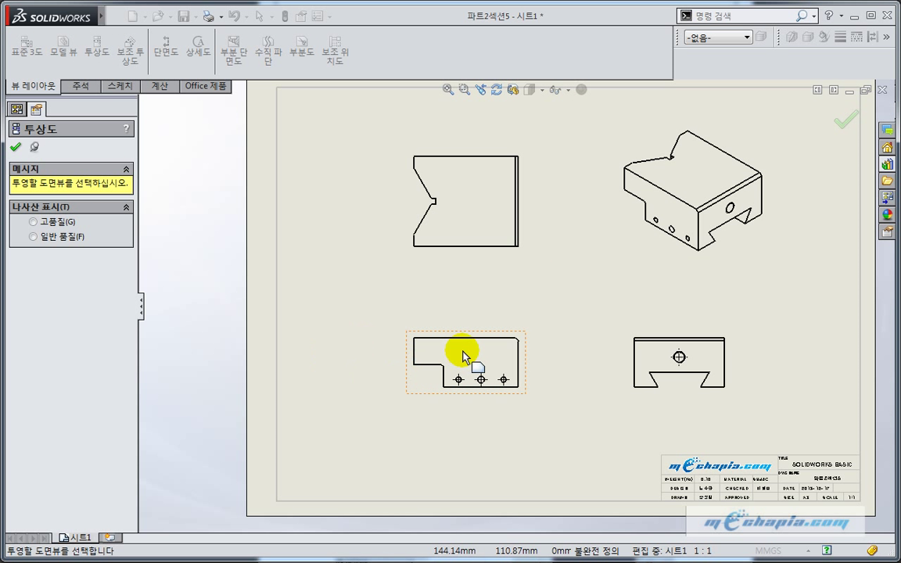
left_click(465, 357)
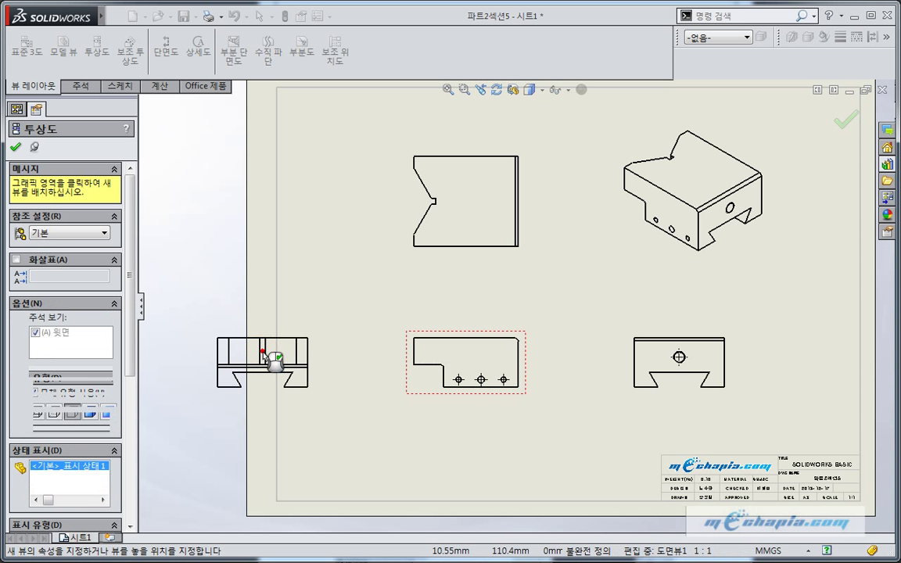
left_click(263, 353)
left_click(480, 481)
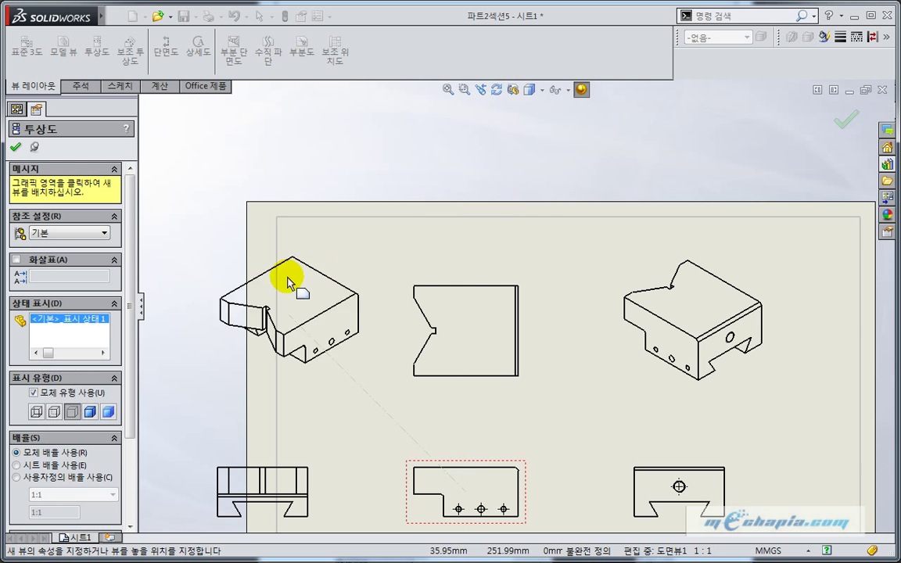
middle_click_drag(305, 352, 403, 171)
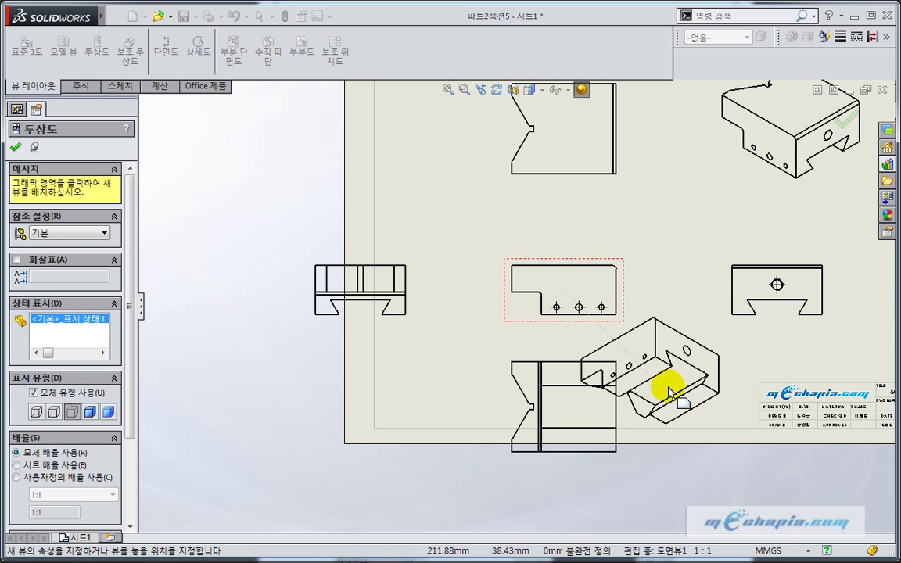
middle_click_drag(417, 226, 450, 312)
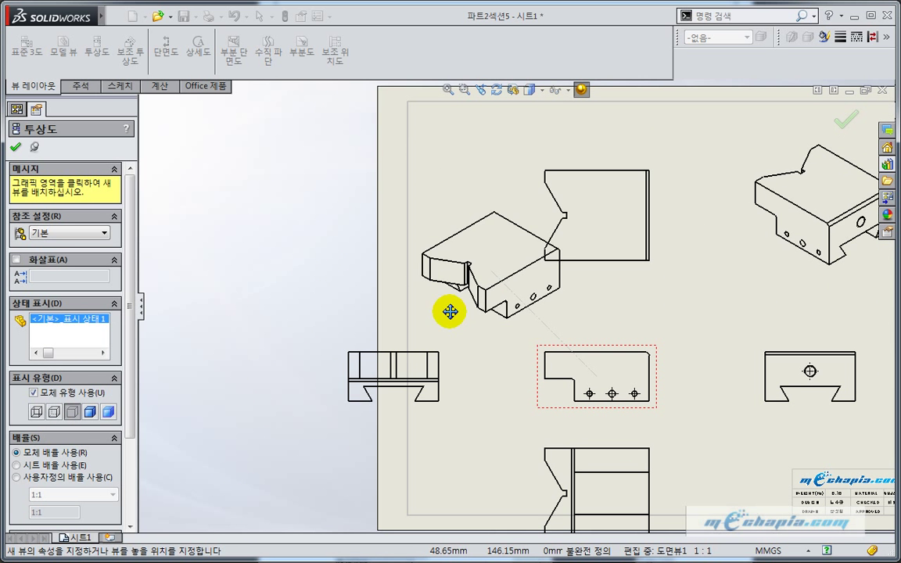
left_click(369, 235)
left_click(301, 382)
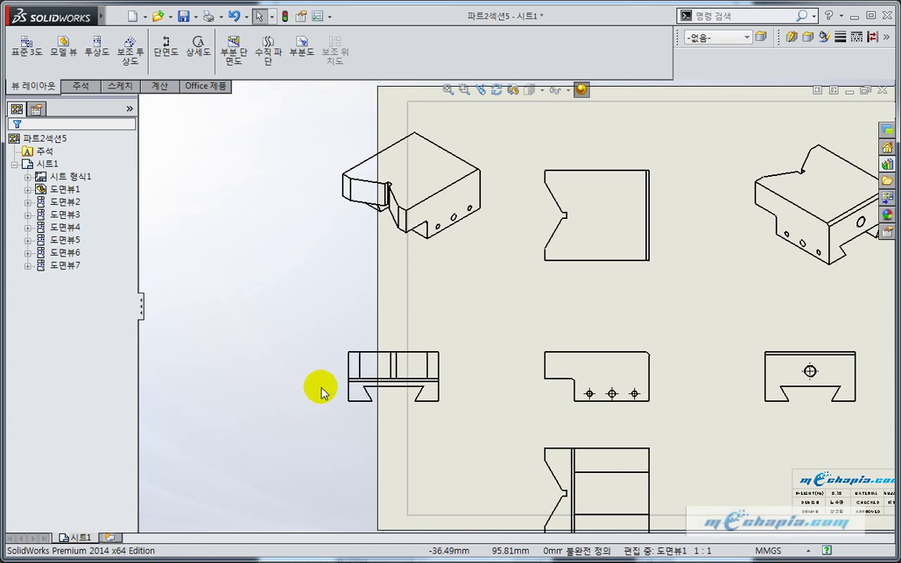
middle_click_drag(317, 388, 278, 311)
scroll(289, 352, "up", 2)
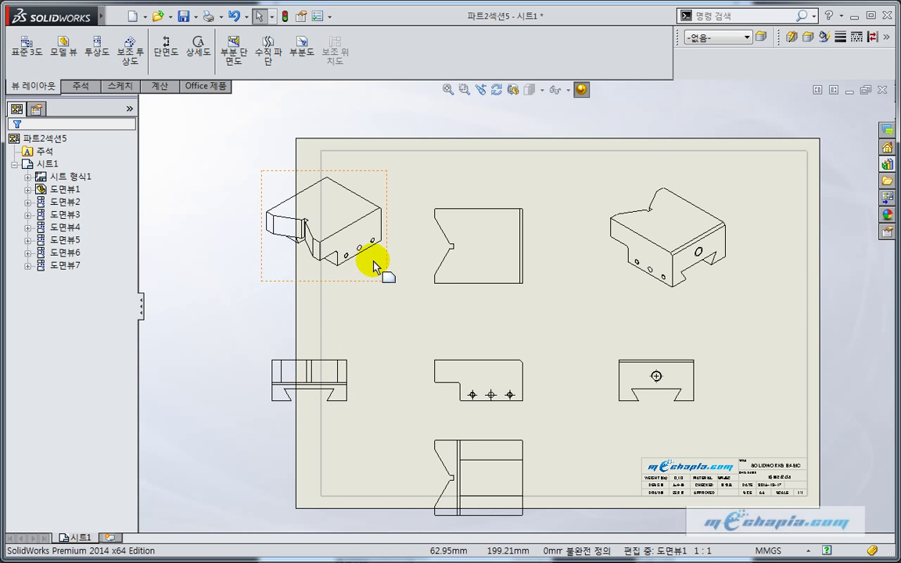
scroll(372, 282, "down", 2)
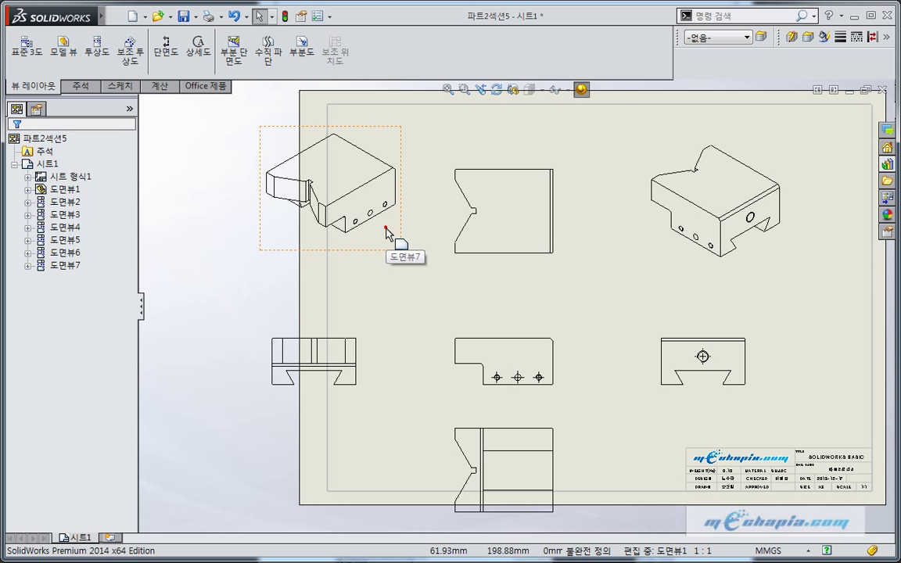
left_click(387, 230)
key("Delete")
key("Return")
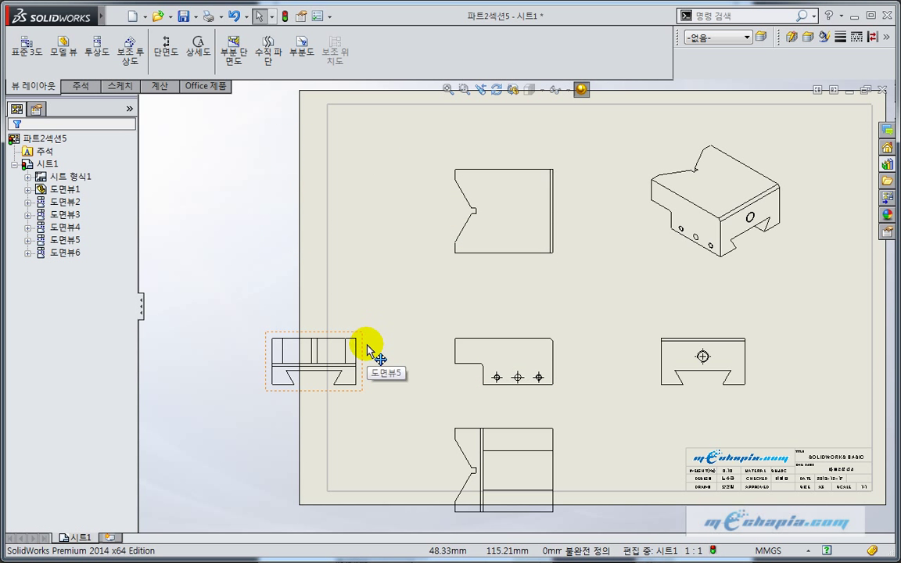
left_click(365, 345)
key("Delete")
key("Return")
left_click(525, 469)
key("Delete")
key("Return")
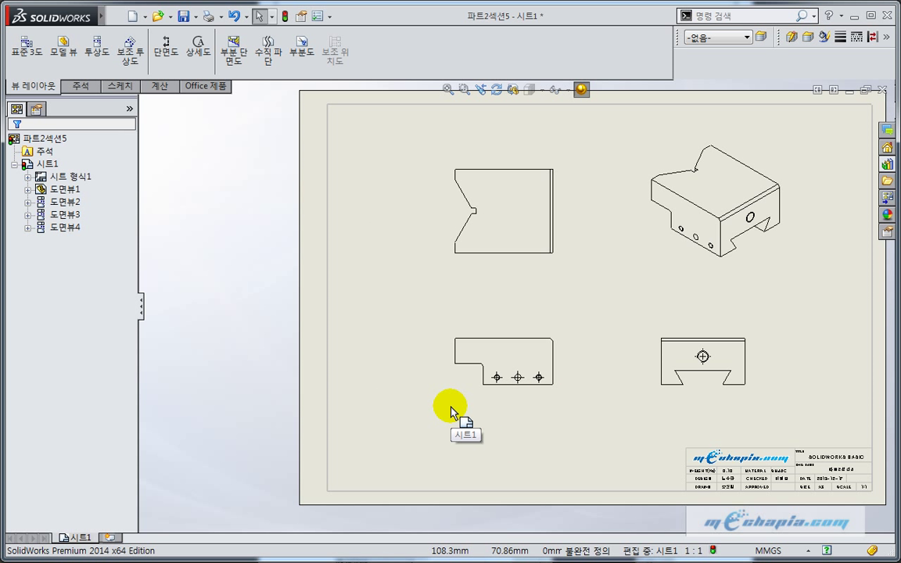
Show hidden edges as dashed lines in the front view.
key("f")
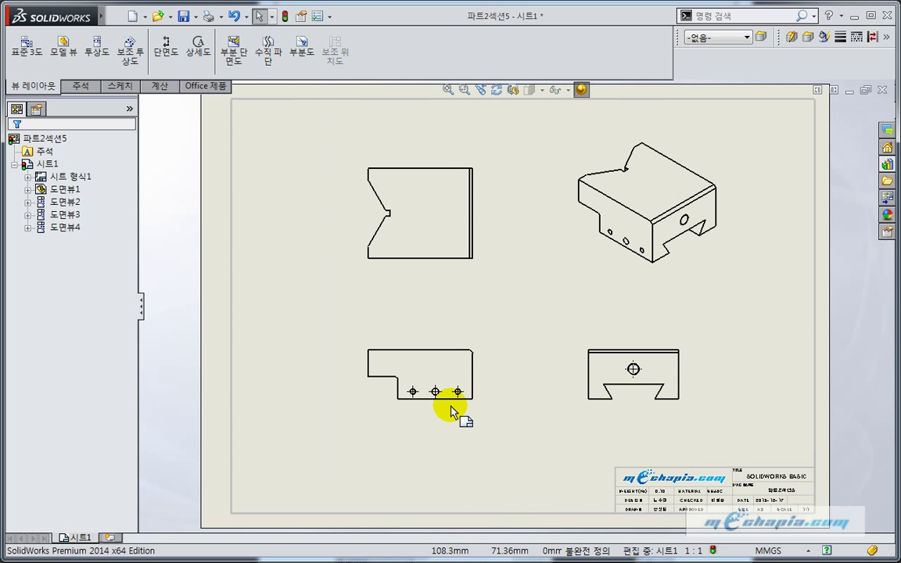
left_click(431, 363)
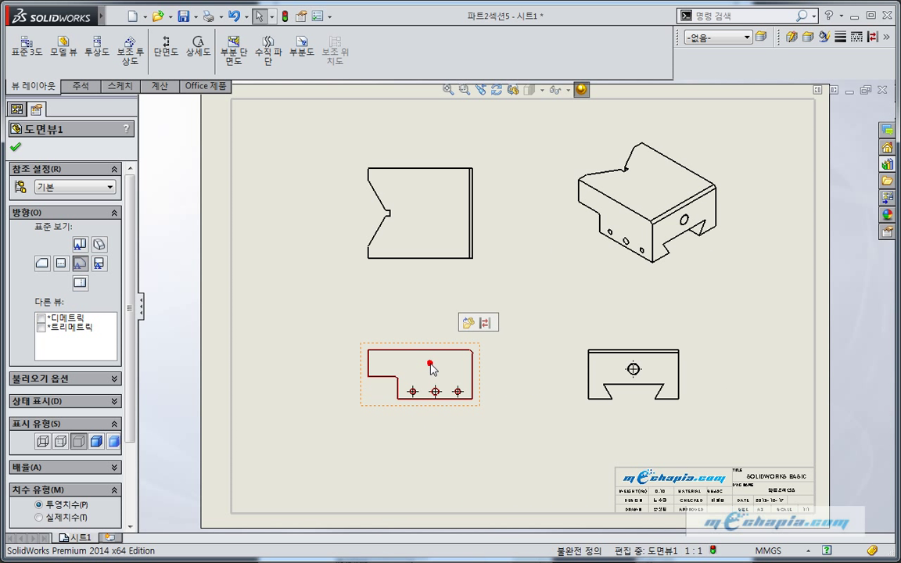
left_click(61, 443)
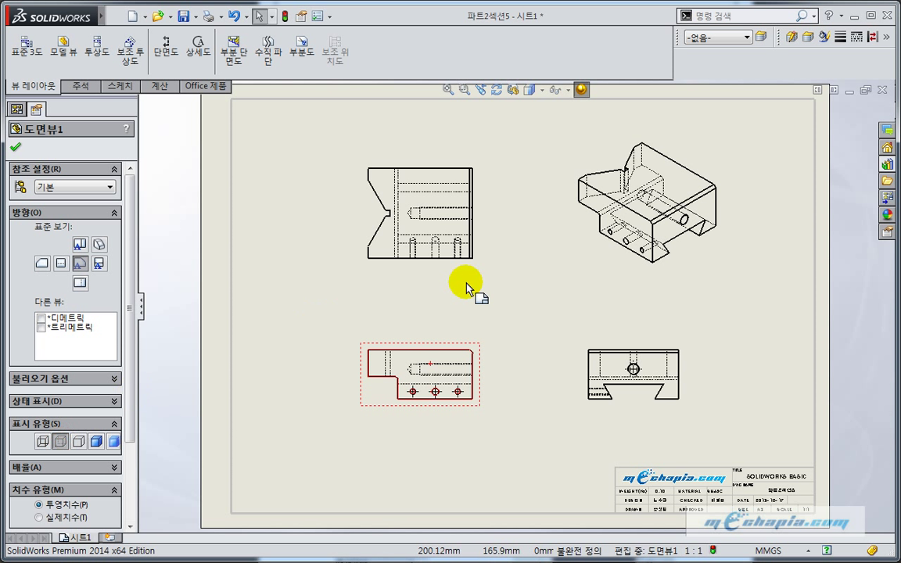
Move the isometric view 도면뷰4 slightly up and to the right.
left_click_drag(604, 274, 631, 281)
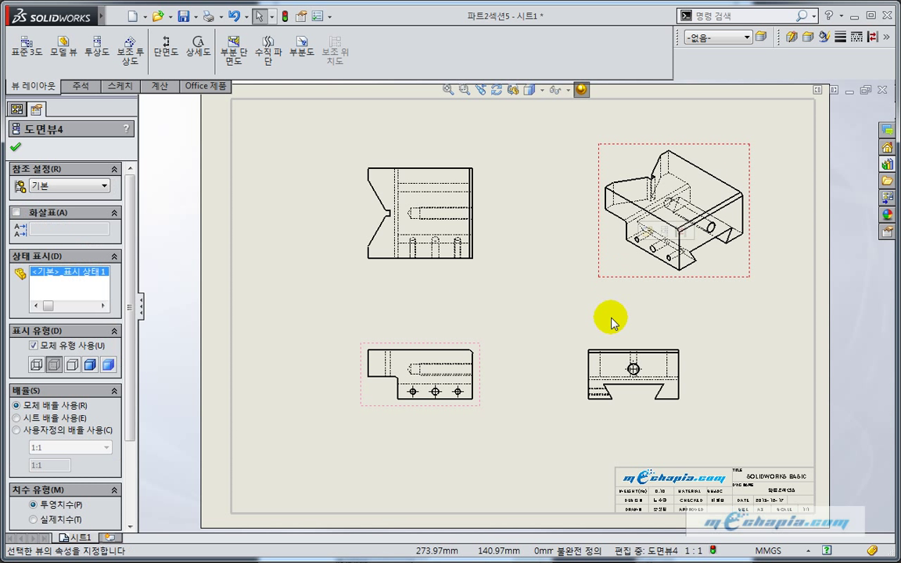
left_click(610, 317)
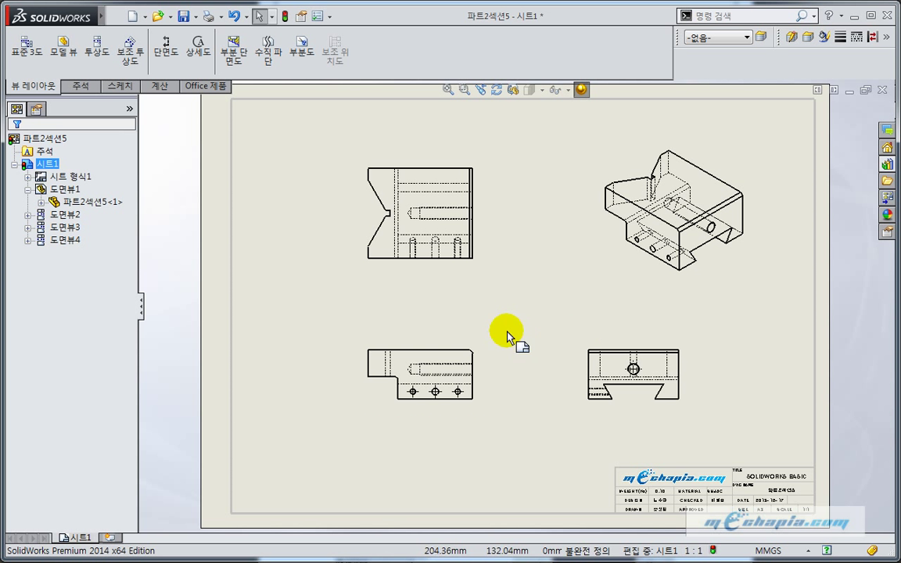
left_click(630, 264)
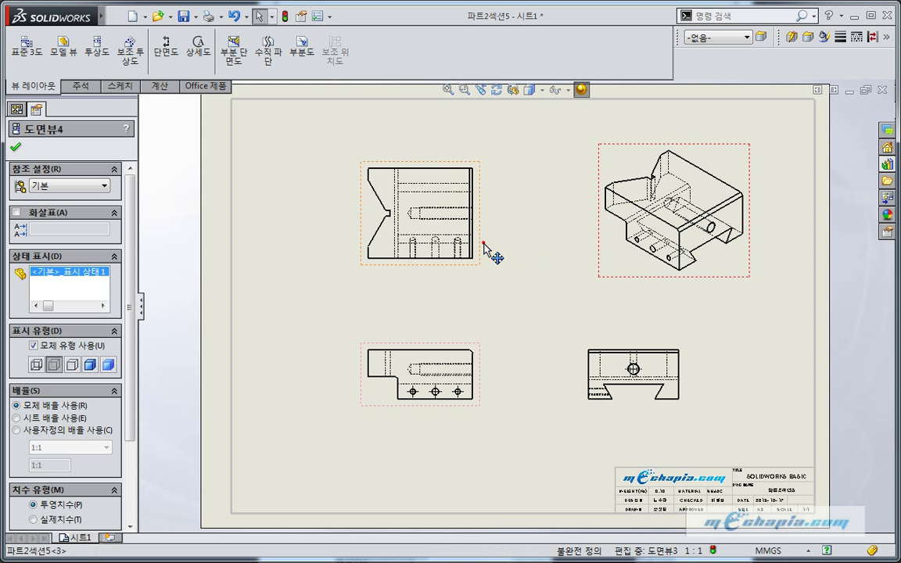
left_click(441, 366)
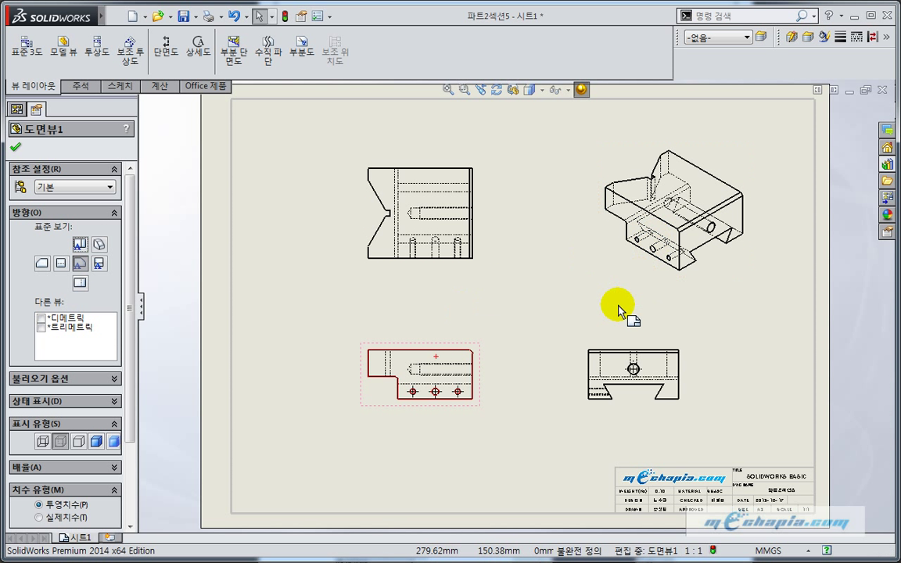
left_click(548, 342)
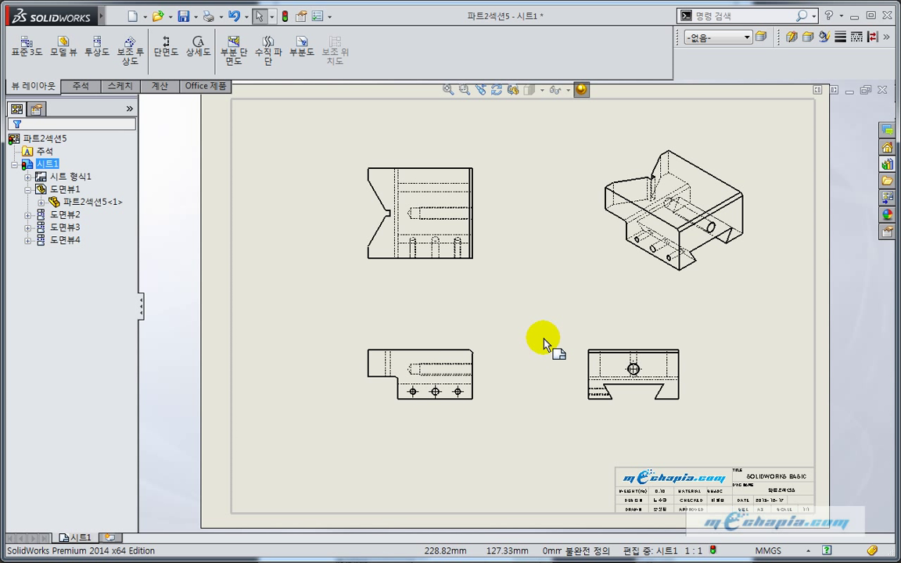
left_click_drag(635, 277, 658, 258)
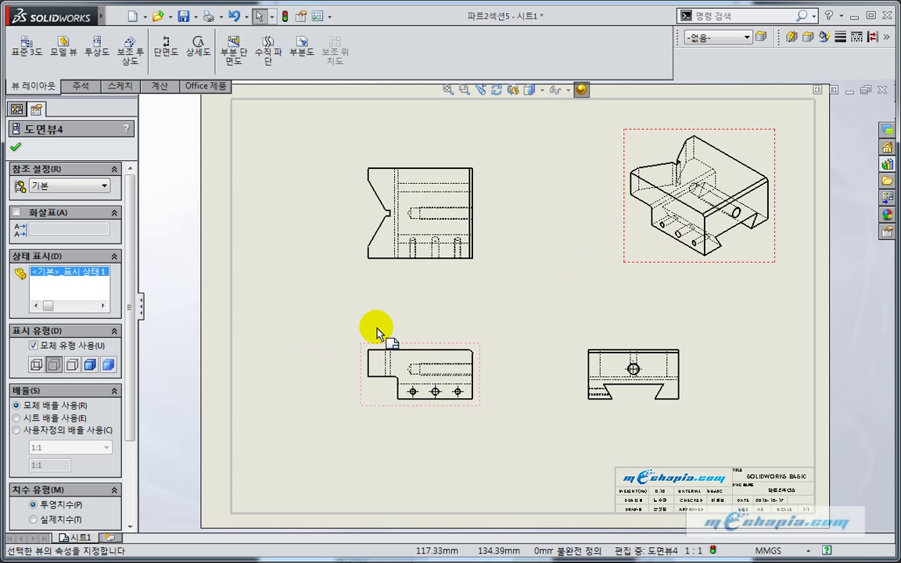
Set the isometric view 도면뷰4 to the Shaded With Edges (모서리 표시 음영) display style.
left_click(601, 273)
left_click(635, 249)
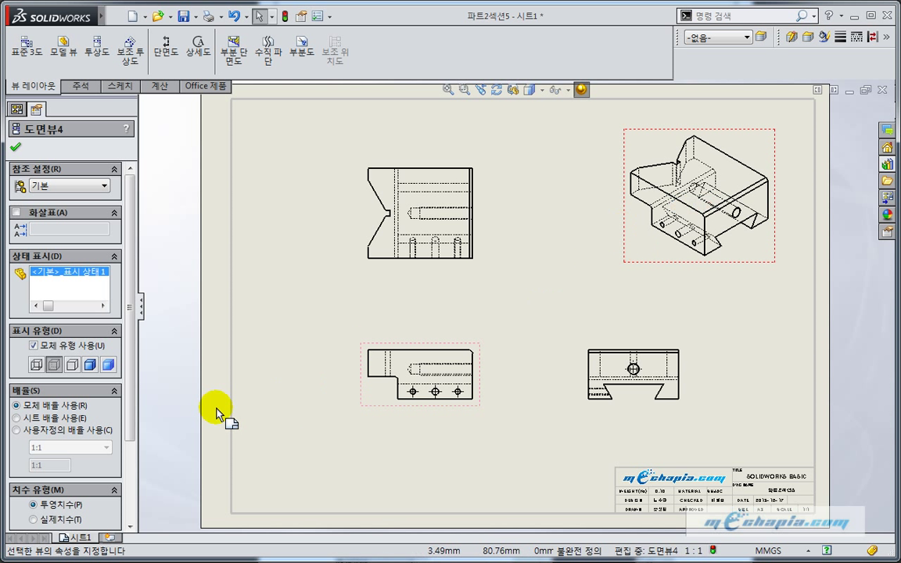
left_click(89, 365)
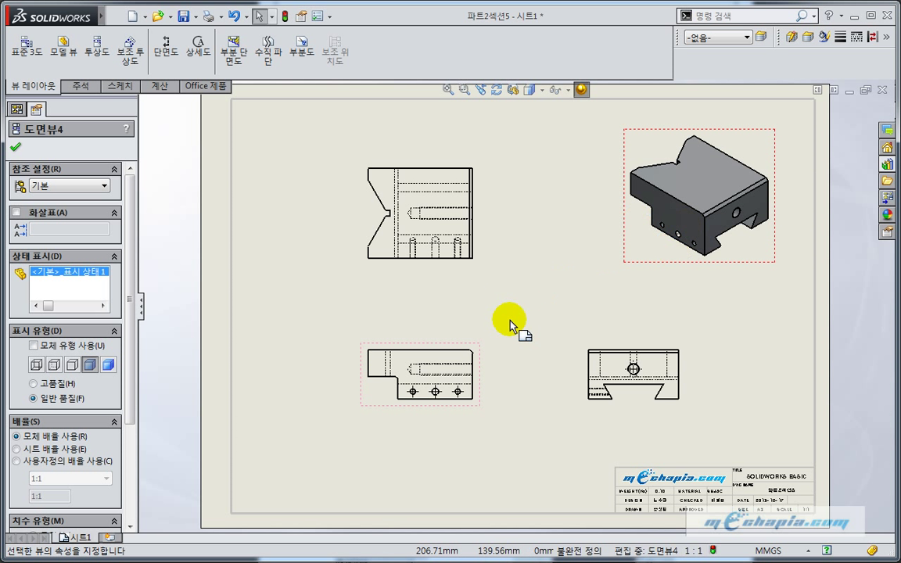
left_click(33, 346)
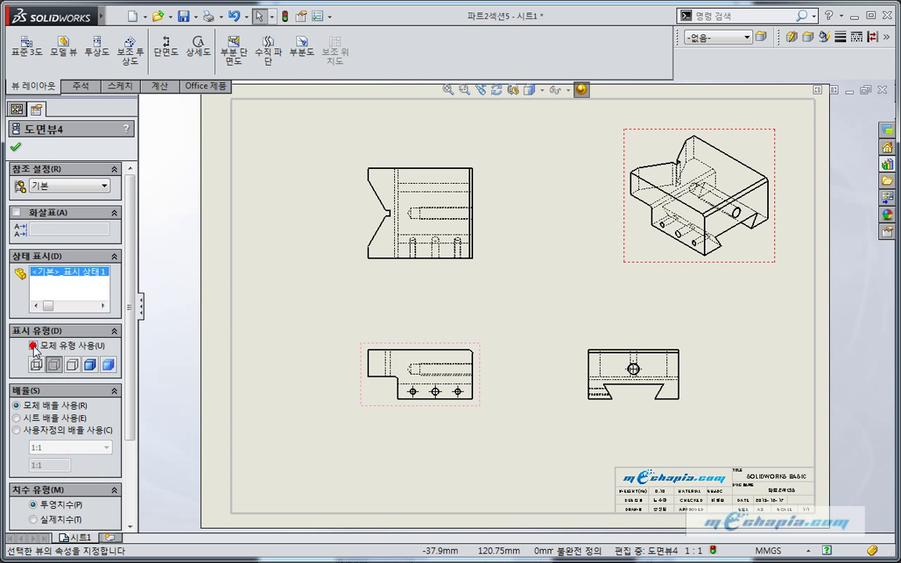
left_click(90, 368)
left_click(274, 335)
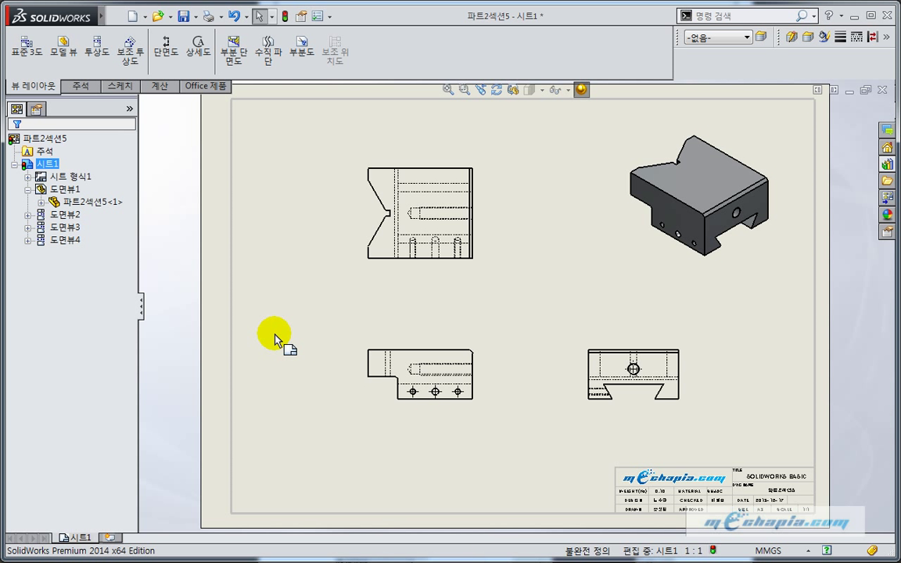
Delete the centre marks from the front view's left, middle and right holes.
scroll(452, 416, "down", 2)
scroll(452, 420, "down", 2)
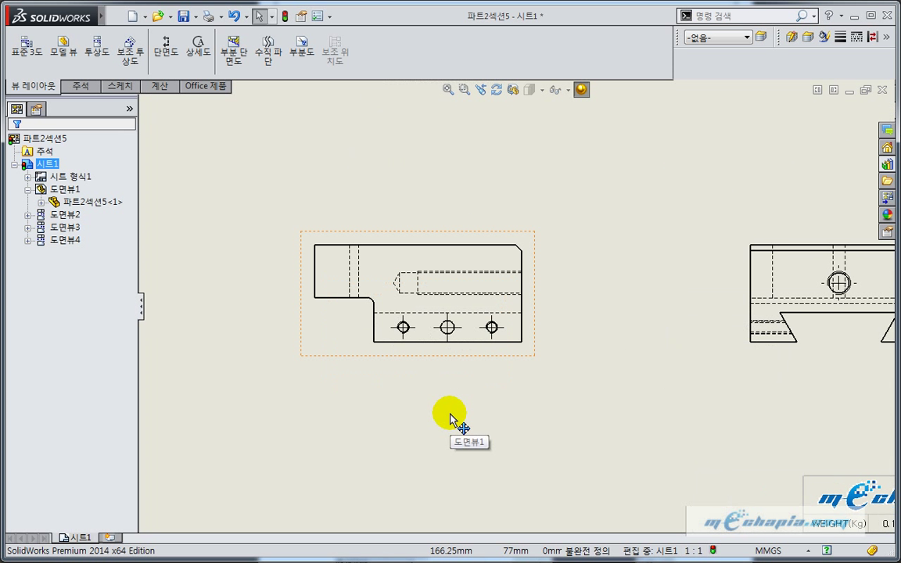
scroll(449, 416, "down", 1)
scroll(427, 336, "down", 1)
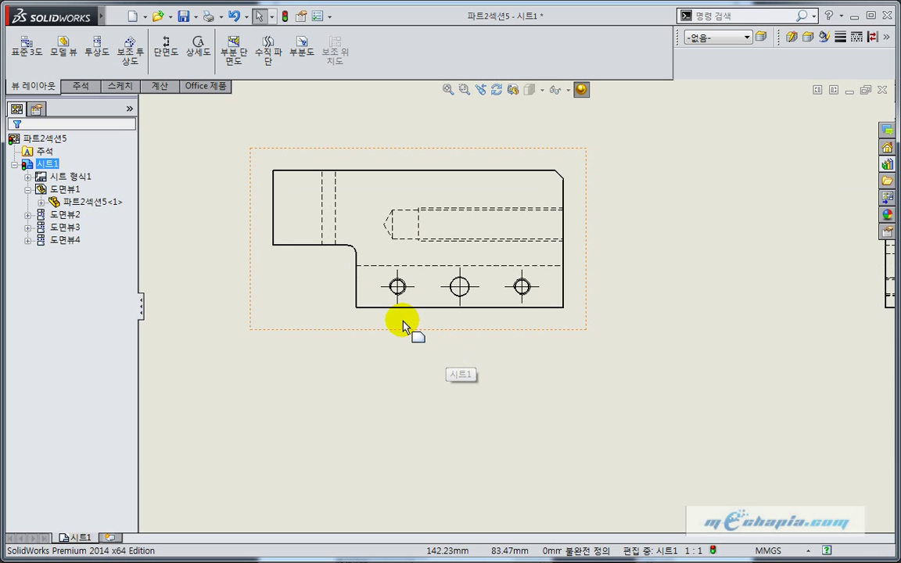
left_click(397, 300)
key("Delete")
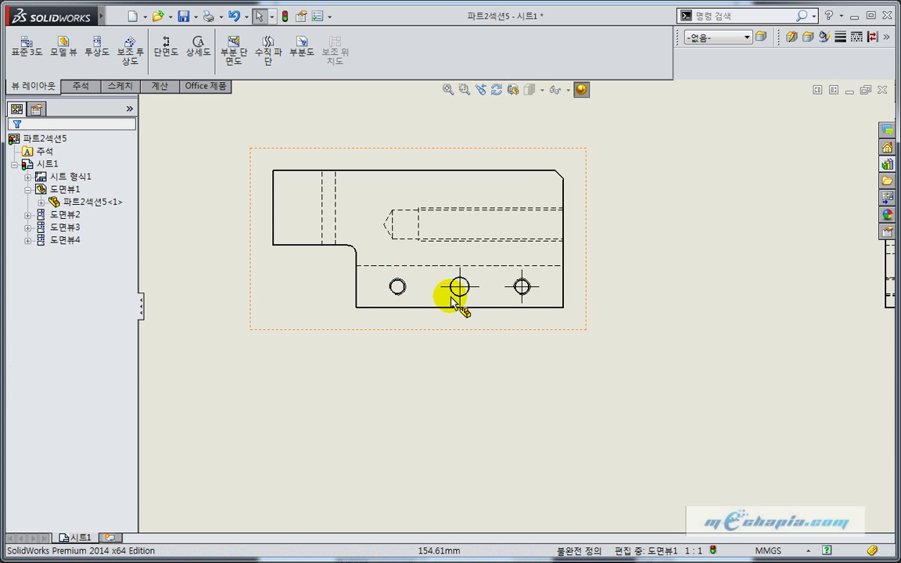
left_click(461, 300)
key("Delete")
left_click(522, 290)
key("Delete")
left_click(501, 400)
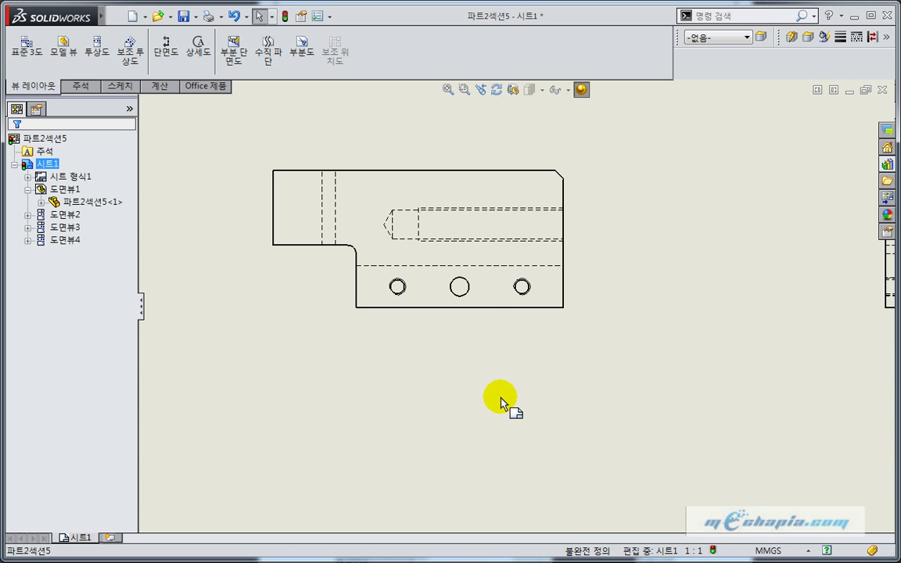
Delete the centre mark from the right-side view's hole.
scroll(501, 401, "up", 3)
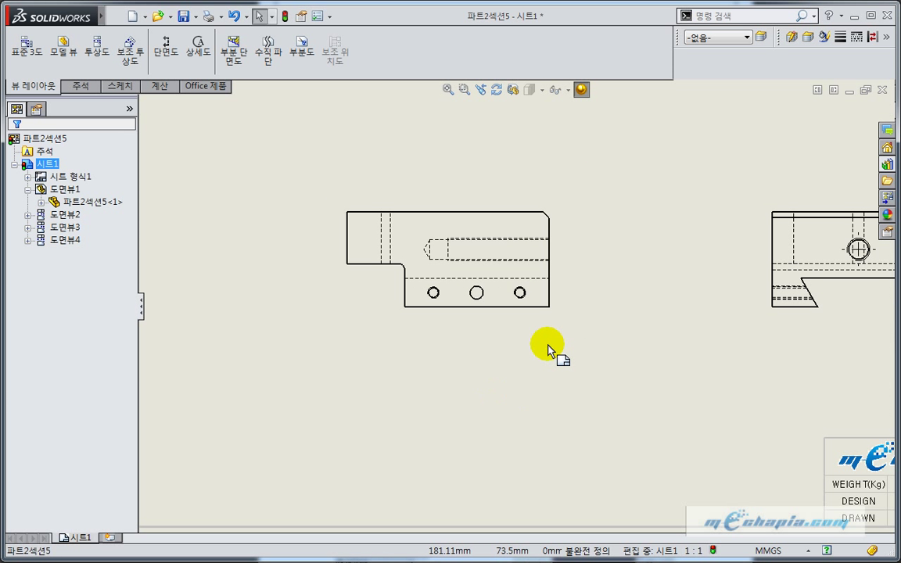
middle_click_drag(547, 345, 371, 427)
left_click(678, 327)
key("Delete")
left_click(520, 427)
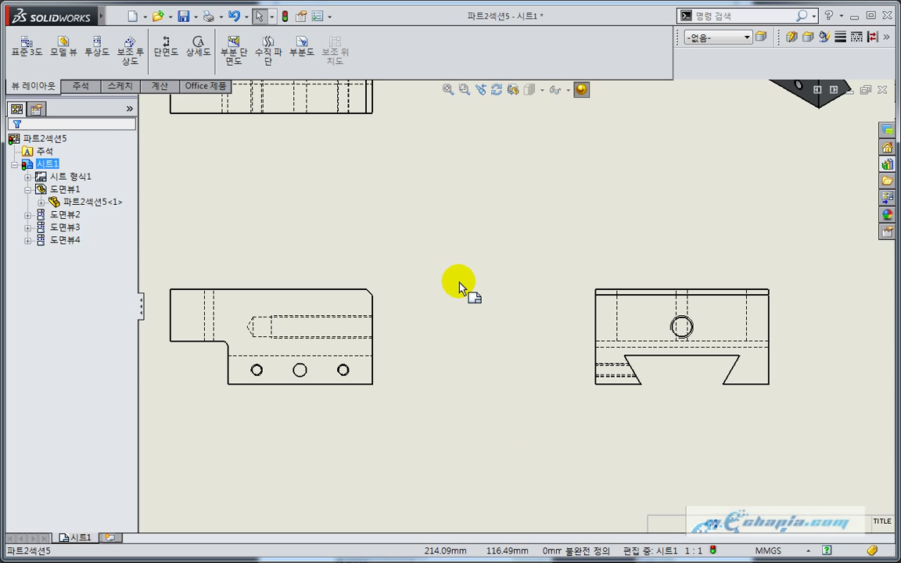
Add centre marks to the front view's three holes and the side view's hole.
left_click(78, 86)
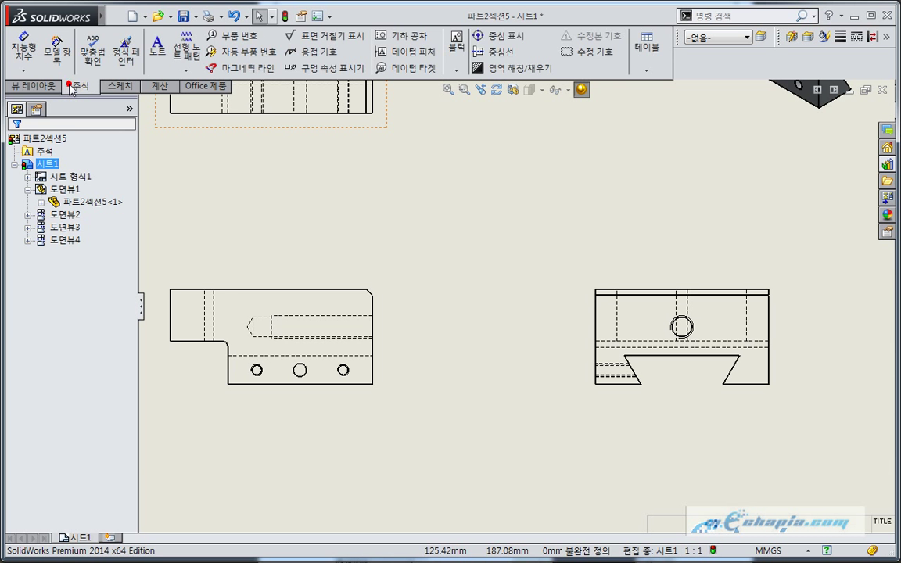
left_click(483, 35)
middle_click_drag(432, 225, 593, 227)
scroll(459, 368, "down", 1)
scroll(412, 383, "down", 3)
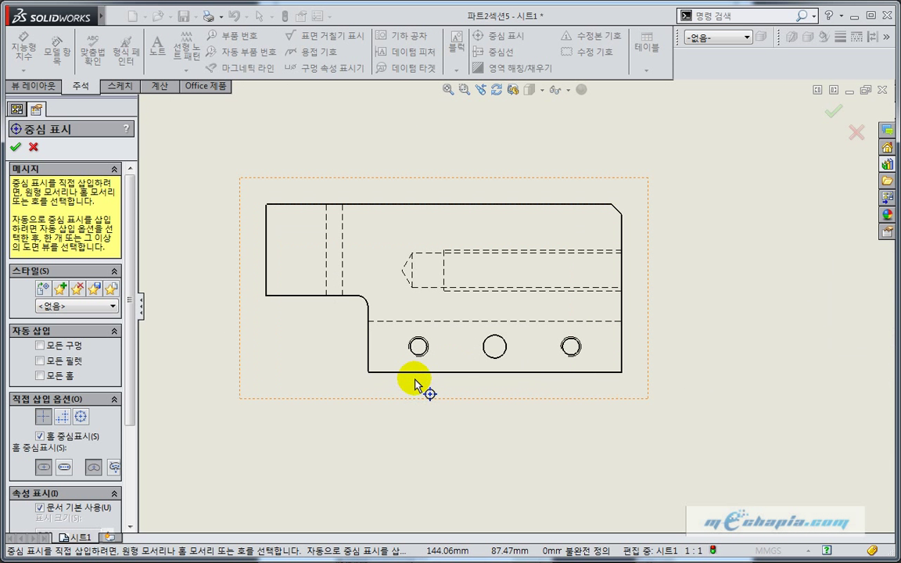
left_click(420, 356)
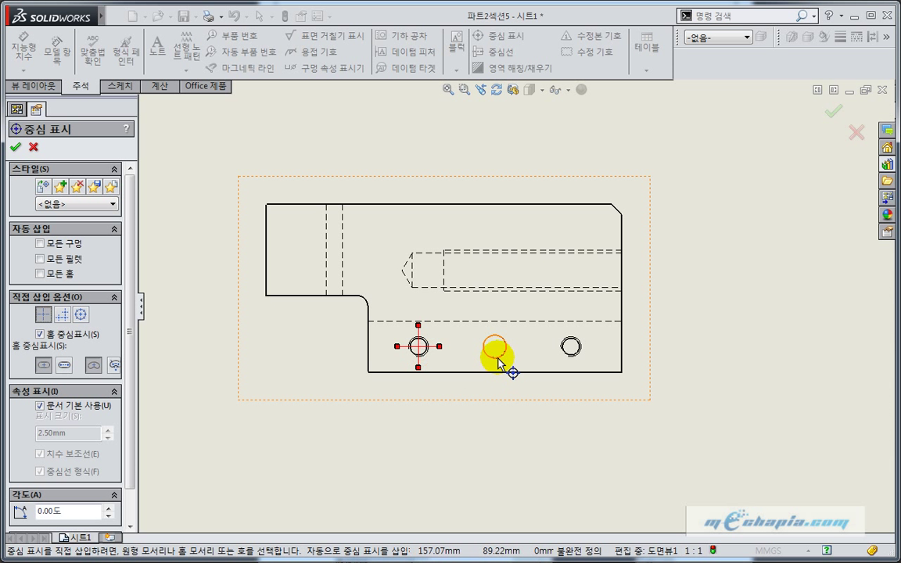
left_click(494, 354)
left_click(570, 354)
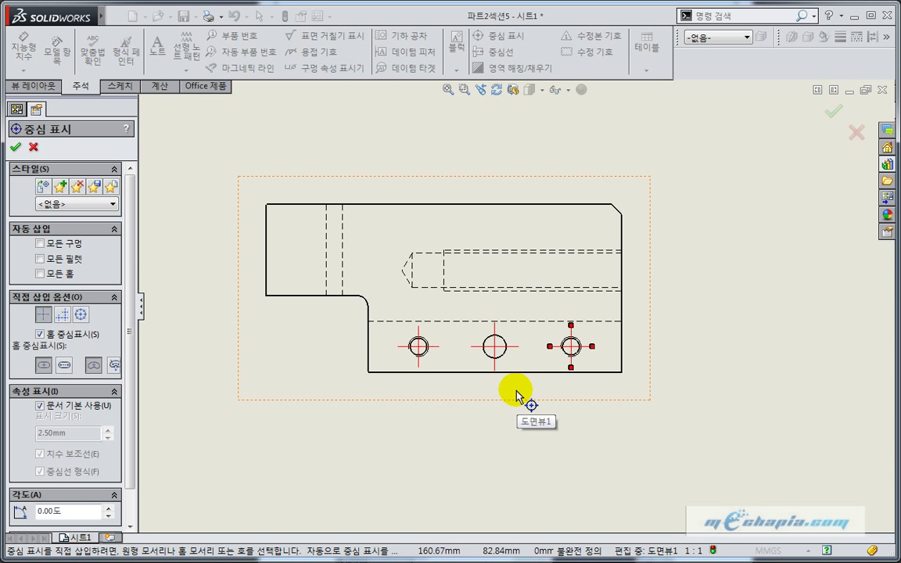
middle_click_drag(493, 397, 388, 364)
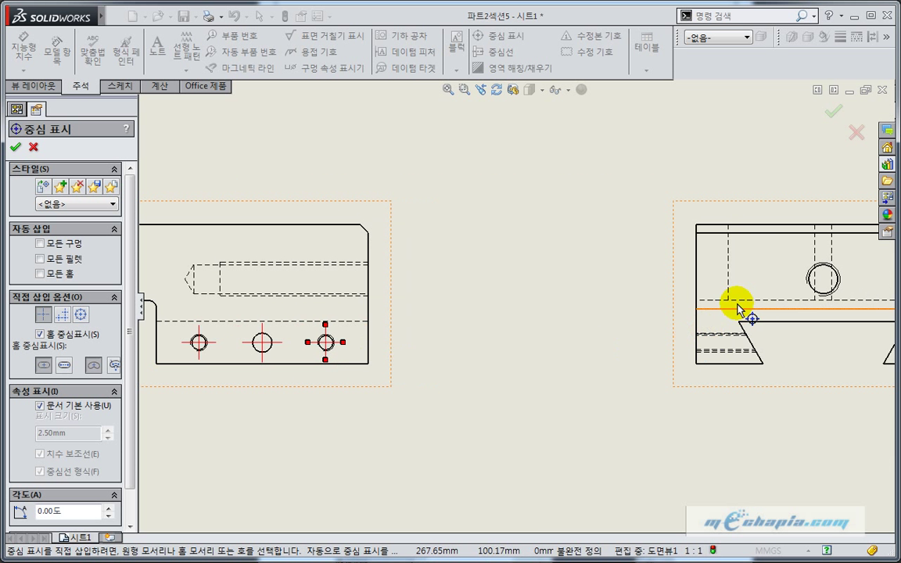
left_click(809, 282)
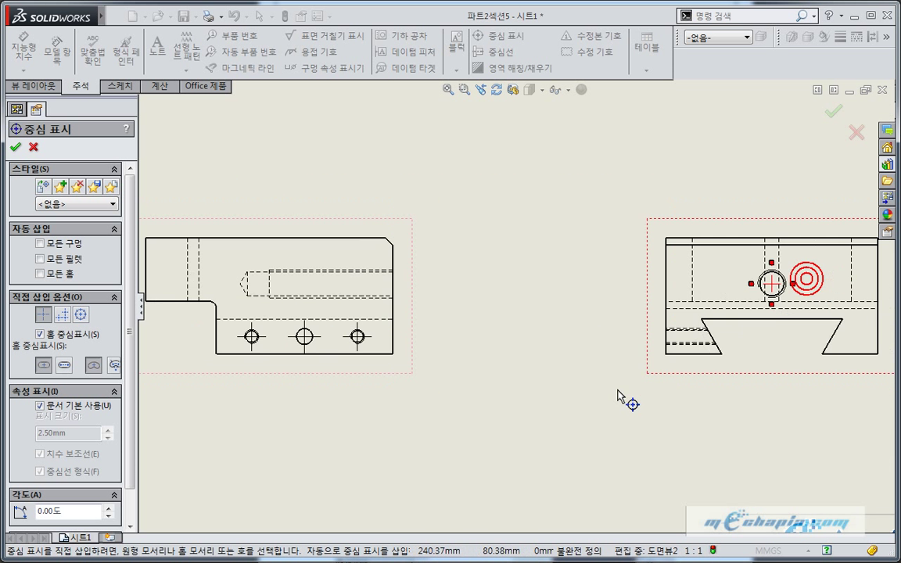
Delete those four centre marks again, leaving all holes unmarked.
scroll(664, 446, "up", 2)
scroll(560, 438, "up", 1)
scroll(547, 427, "down", 2)
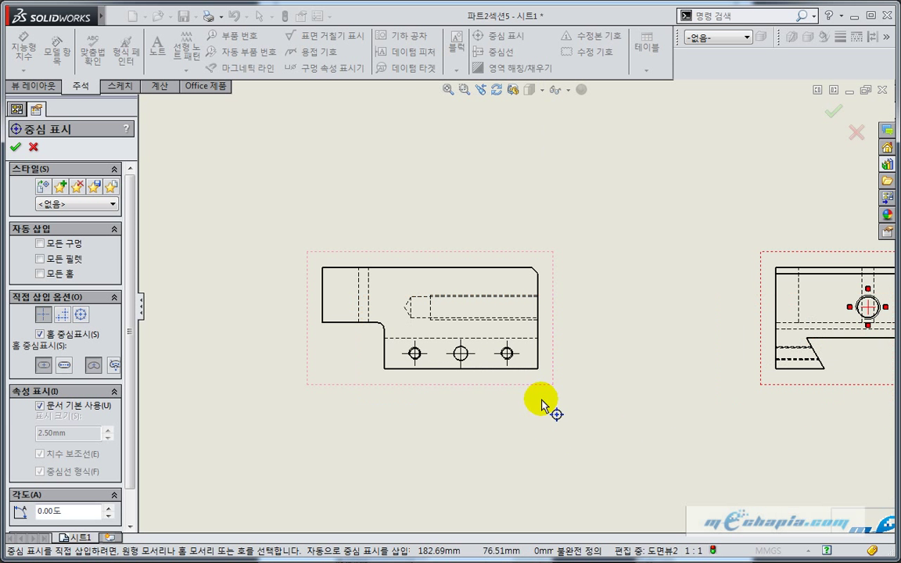
key("Escape")
left_click(507, 353)
key("Delete")
left_click(461, 354)
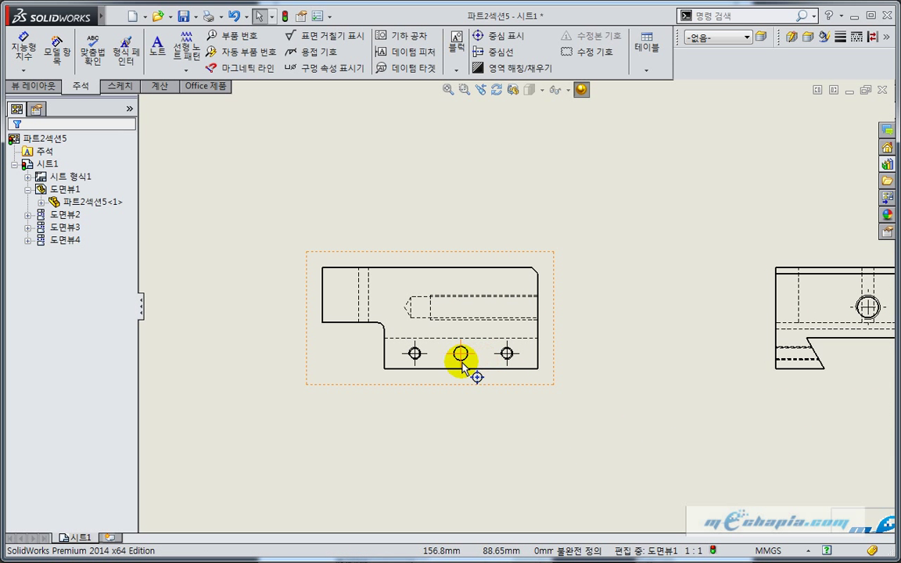
key("Delete")
left_click(415, 354)
key("Delete")
left_click(867, 307)
key("Delete")
left_click(667, 338)
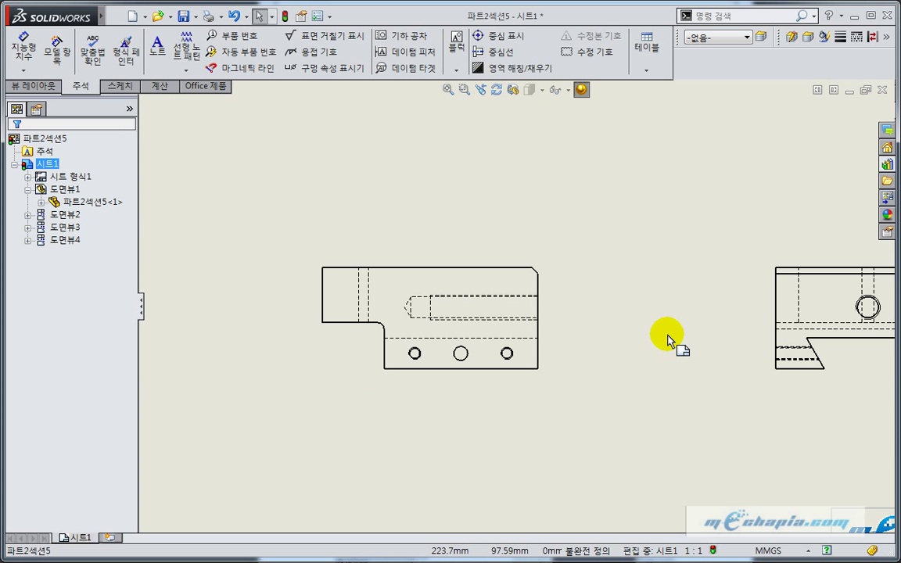
Auto-insert centre marks for all holes in the front, right-side and top-left views.
middle_click_drag(641, 283, 629, 295)
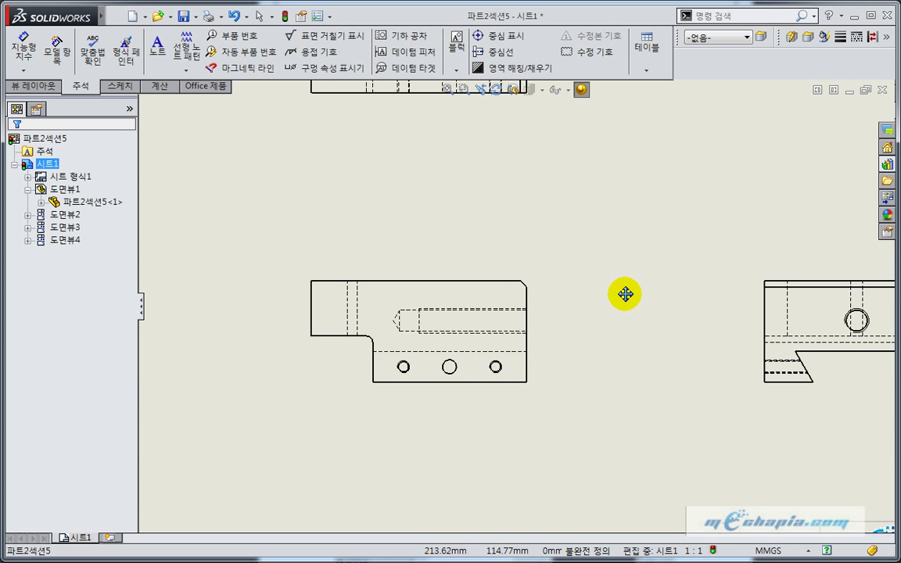
left_click(517, 37)
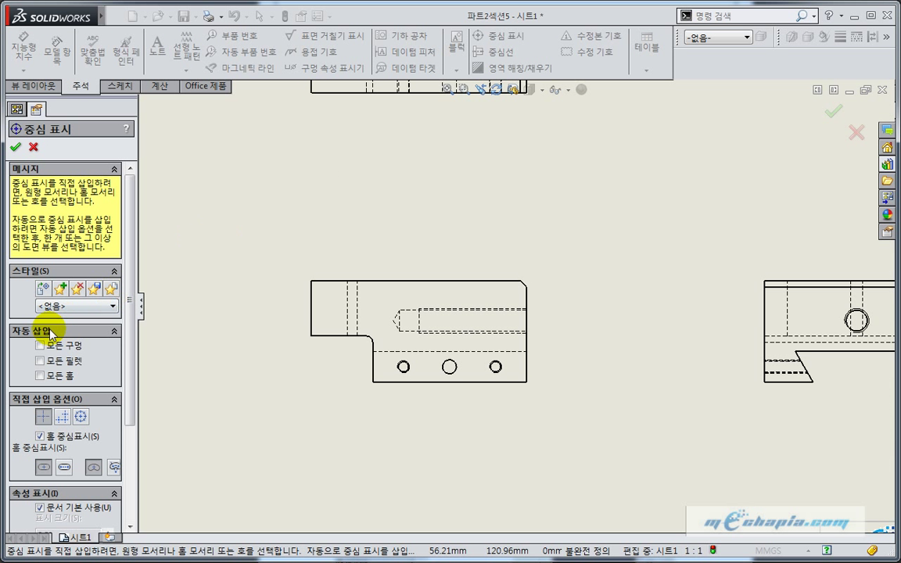
left_click(41, 345)
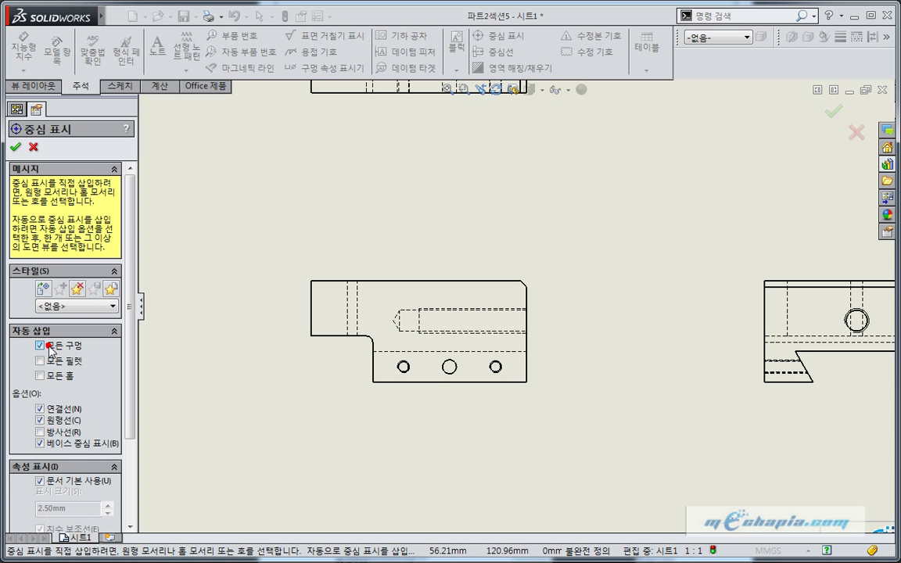
left_click(369, 329)
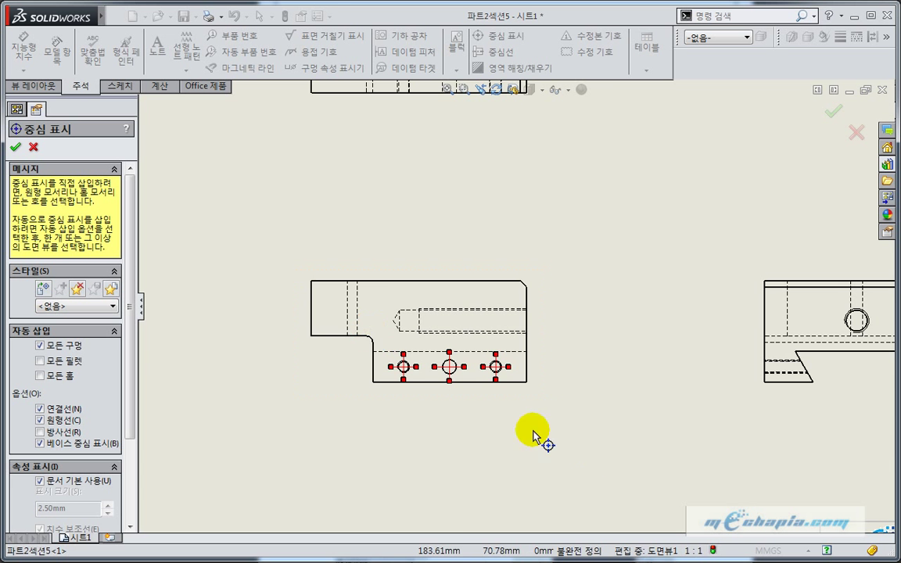
left_click(598, 409)
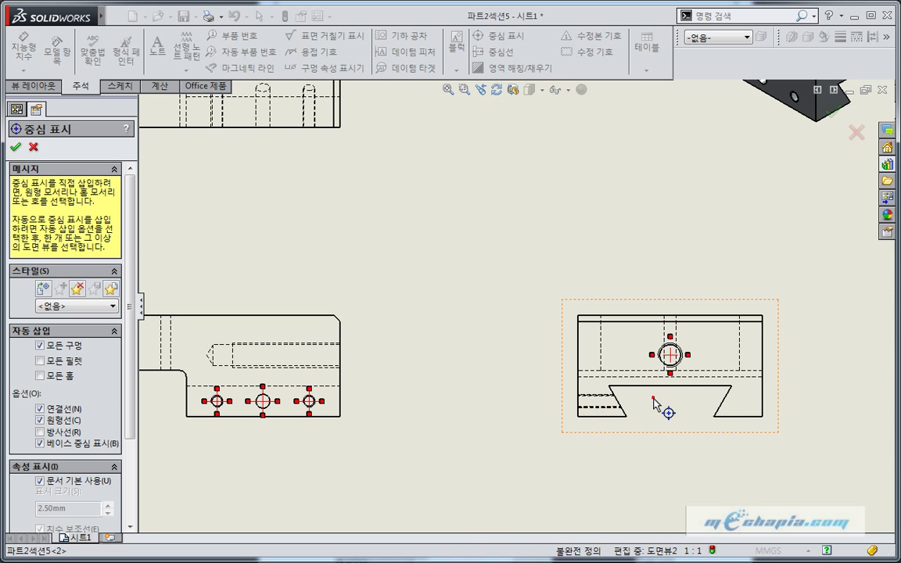
key("f")
left_click(367, 216)
right_click(438, 321)
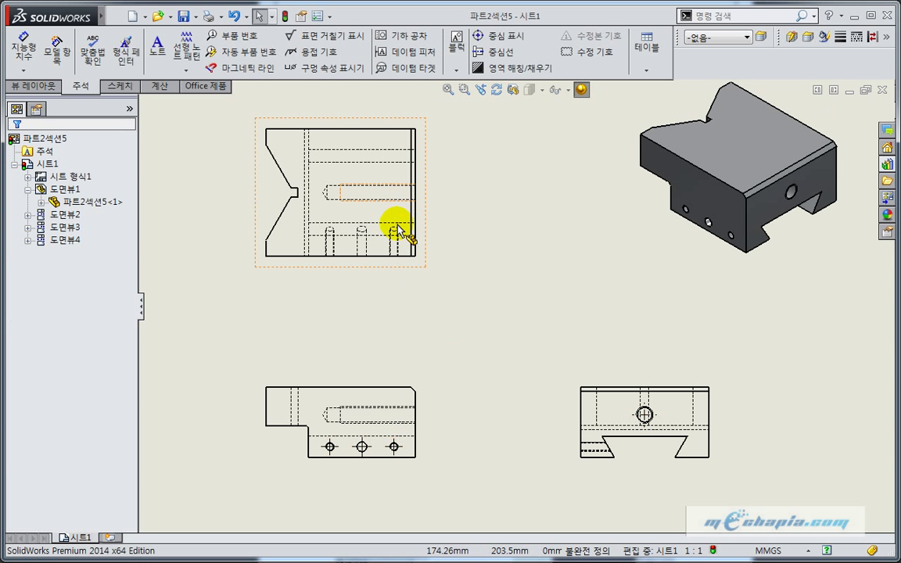
Draw a centerline along the first slot by picking its two edges.
left_click(393, 280)
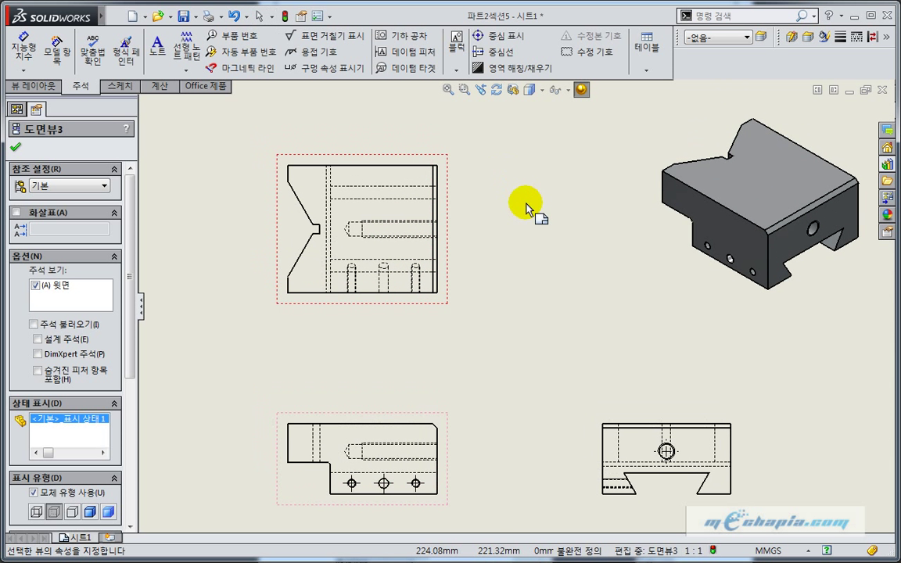
left_click(524, 208)
left_click(502, 52)
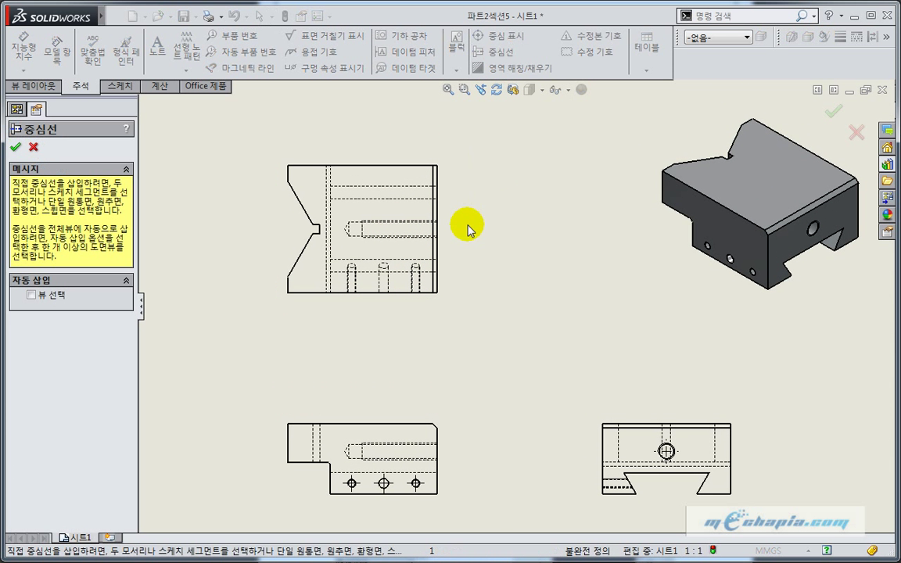
scroll(466, 227, "down", 2)
scroll(457, 227, "down", 2)
scroll(313, 246, "down", 2)
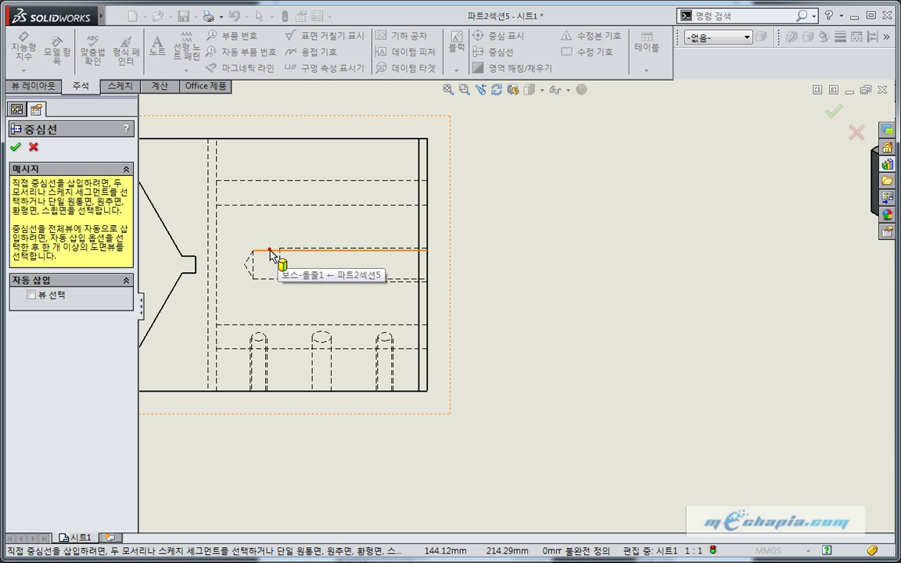
left_click(274, 250)
left_click(264, 279)
scroll(511, 355, "up", 3)
scroll(439, 292, "down", 1)
scroll(387, 288, "down", 2)
scroll(304, 276, "down", 2)
Add a centerline along the right view's slot and finish the Centerline tool.
left_click(302, 269)
scroll(517, 318, "down", 2)
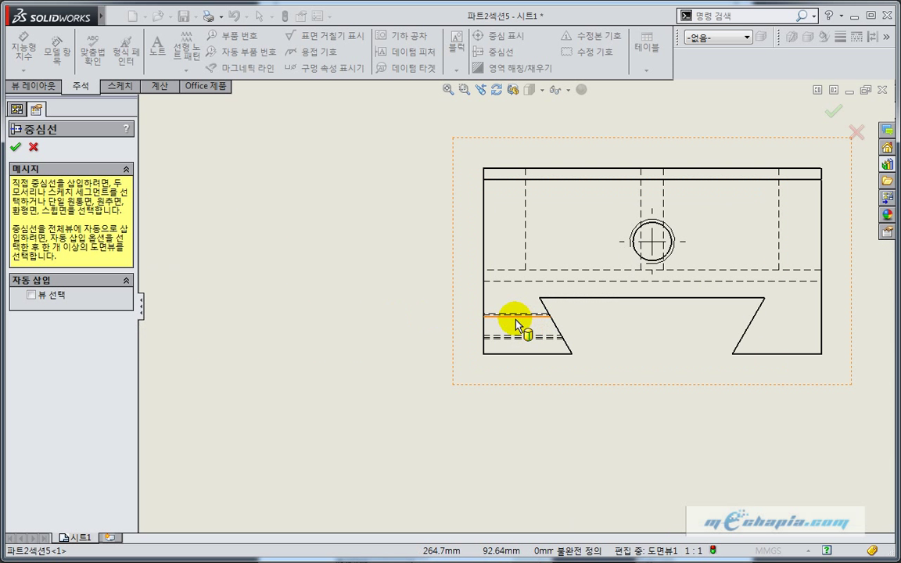
left_click(512, 342)
scroll(447, 352, "up", 2)
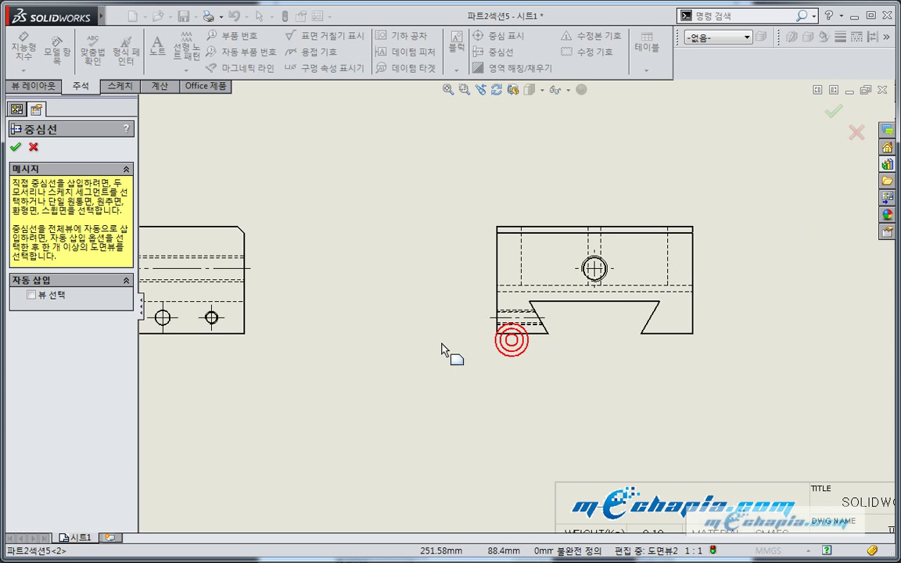
scroll(438, 302, "up", 3)
scroll(449, 328, "up", 1)
scroll(417, 283, "down", 2)
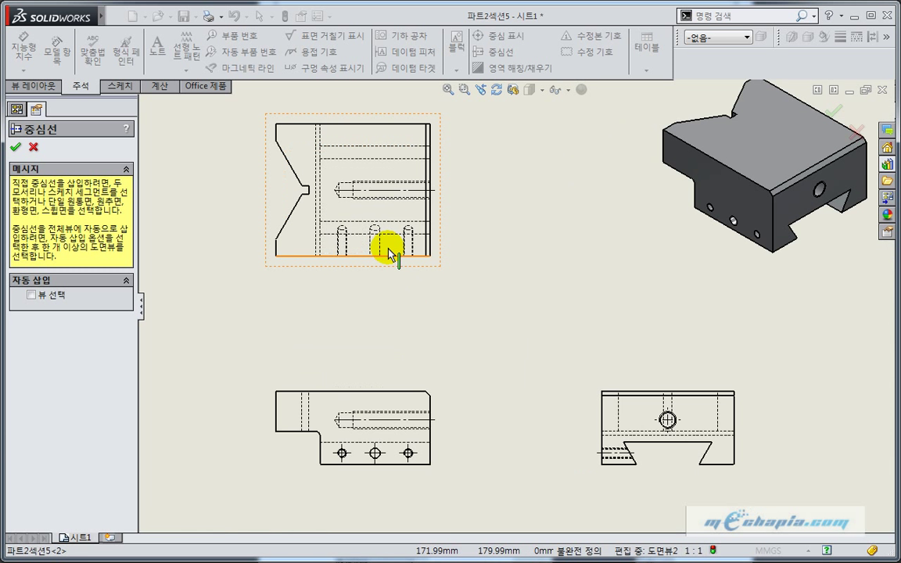
scroll(386, 246, "down", 1)
right_click(478, 321)
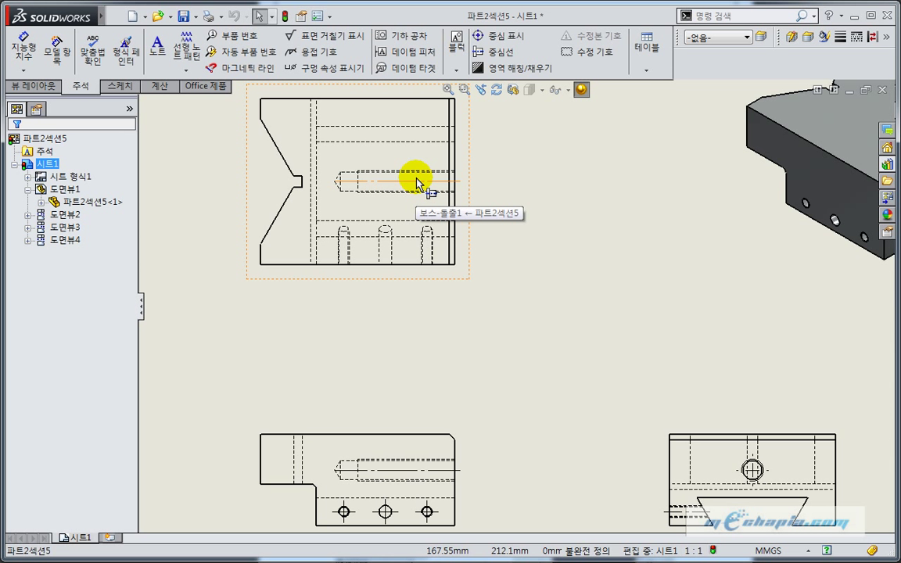
left_click(416, 178)
middle_click_drag(539, 241, 519, 297)
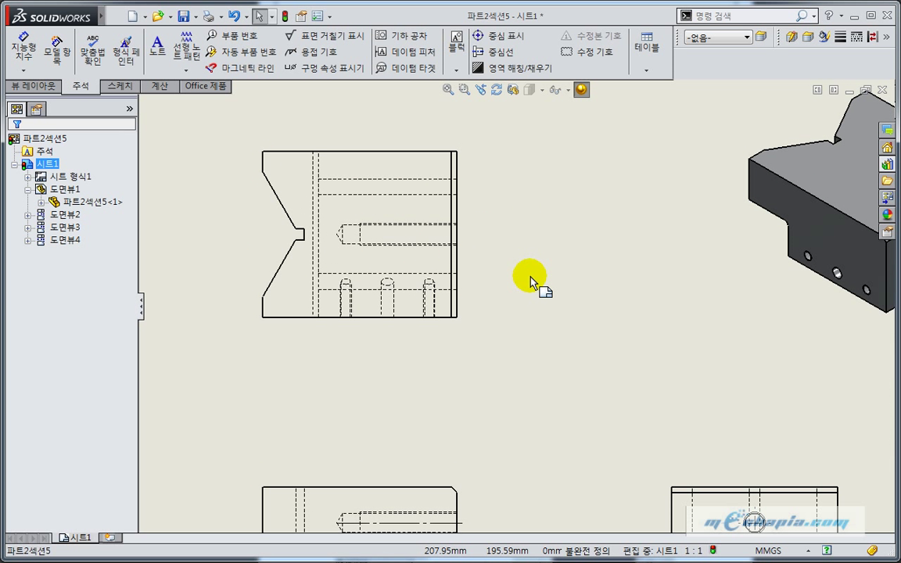
Auto-insert centerlines for the entire top-left view, then fit the whole sheet.
left_click(495, 51)
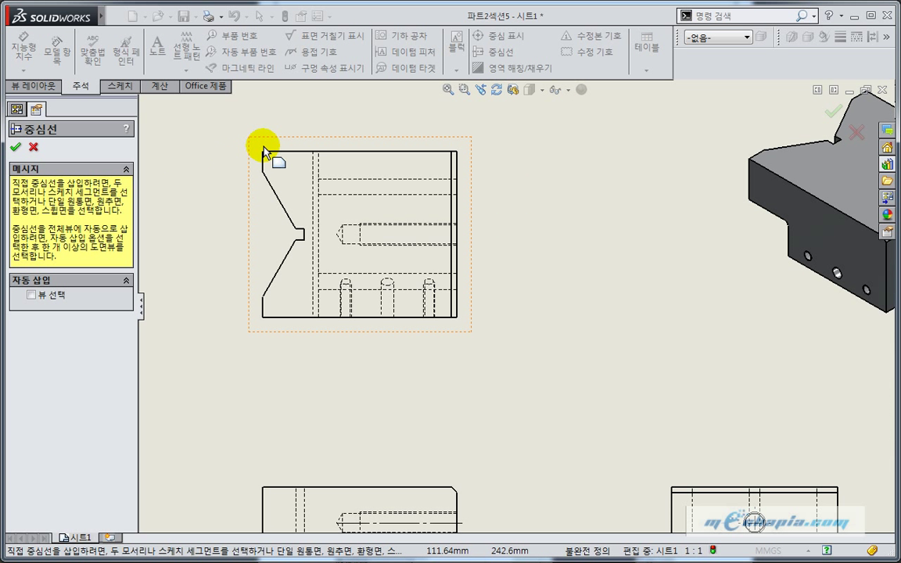
left_click(32, 295)
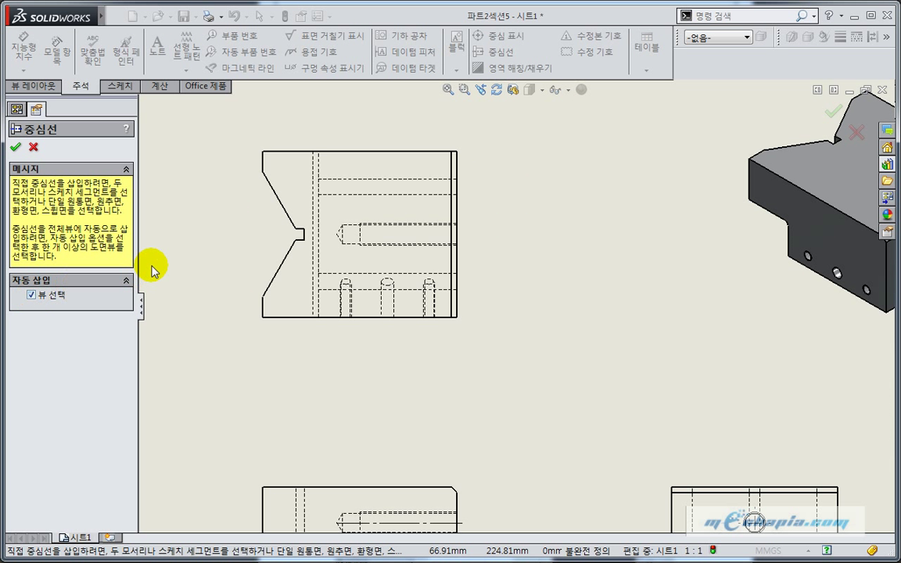
left_click(279, 222)
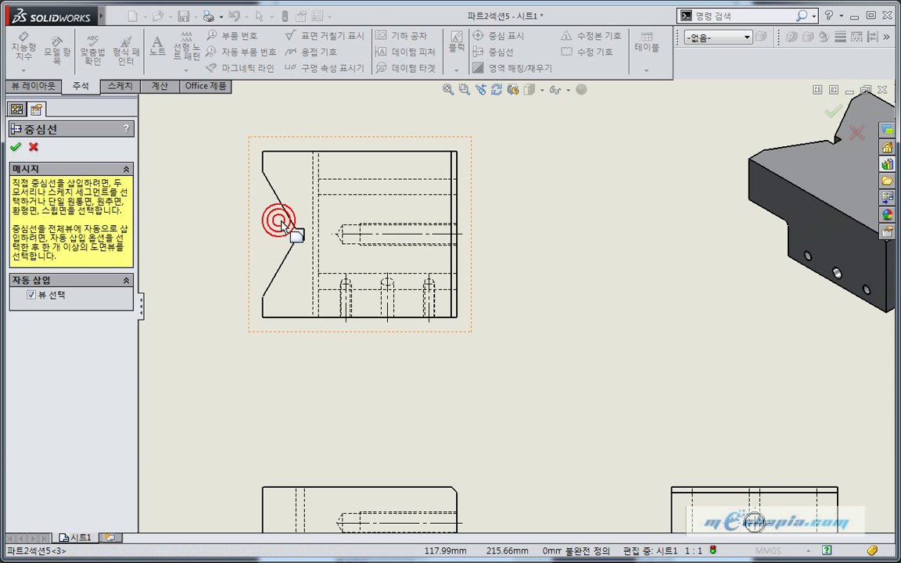
left_click(16, 146)
left_click(499, 392)
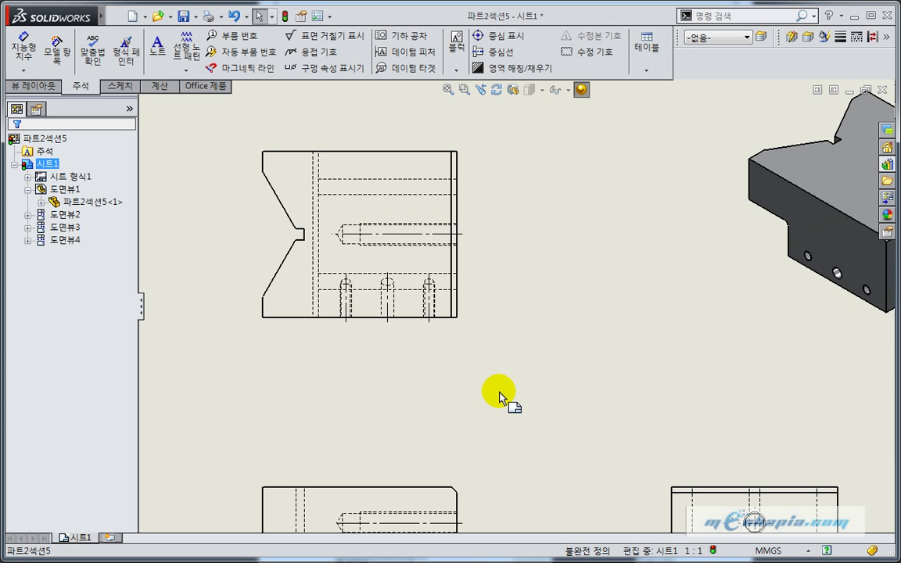
key("f")
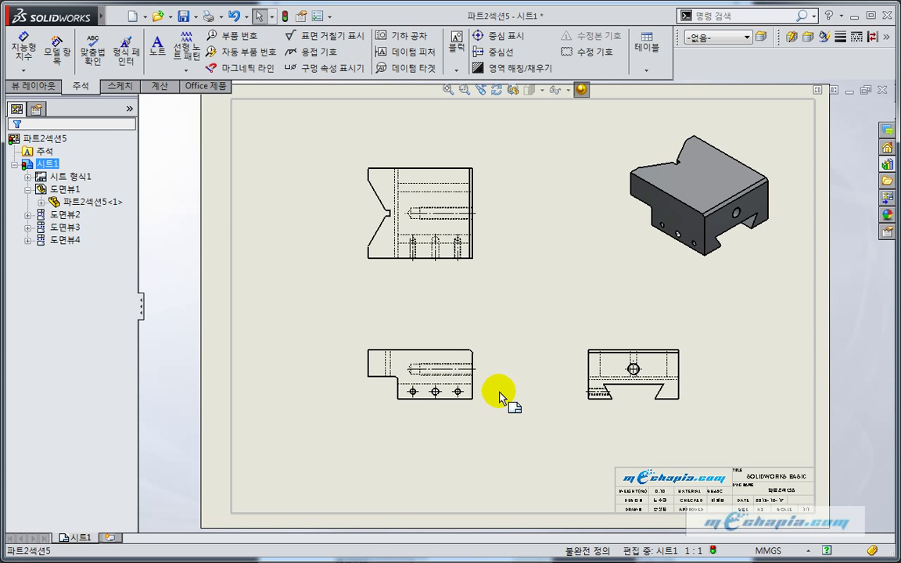
key("z")
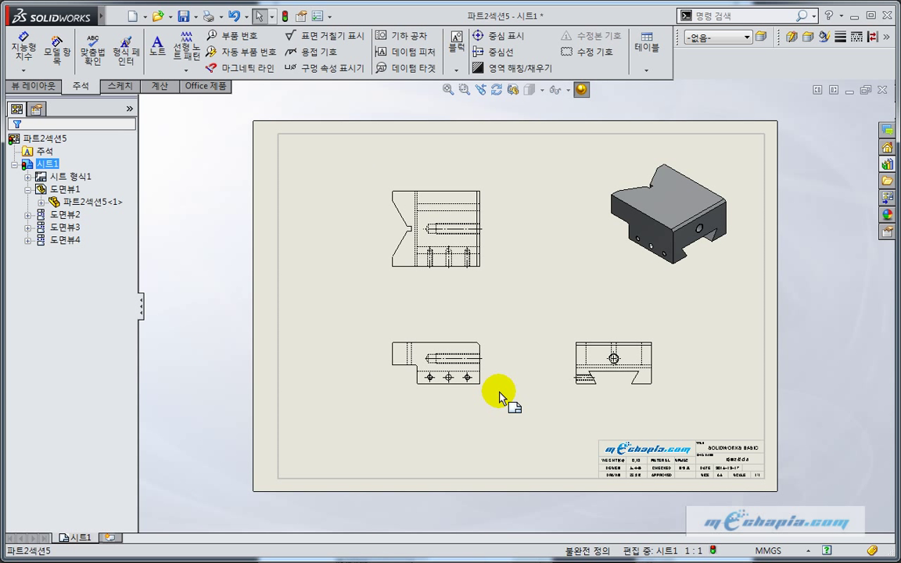
scroll(499, 396, "down", 5)
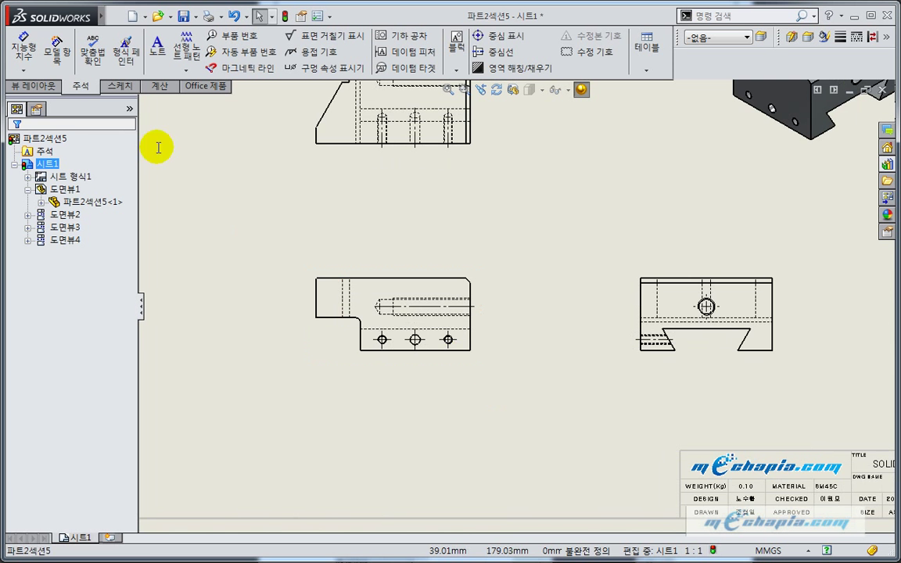
Dimension the hole spacings 15 and 15, and the 10 from the right hole to the edge.
left_click(23, 49)
scroll(446, 352, "down", 4)
scroll(450, 356, "down", 1)
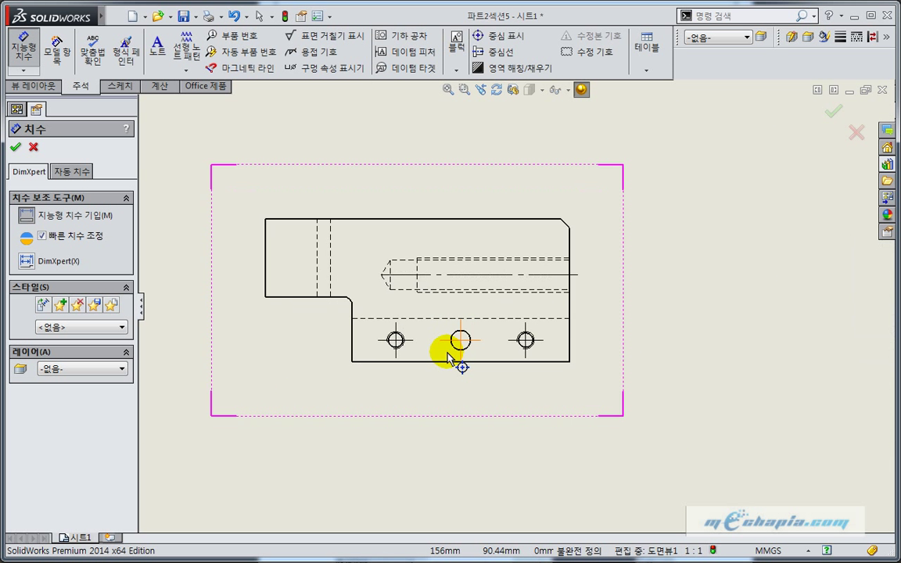
scroll(449, 357, "down", 3)
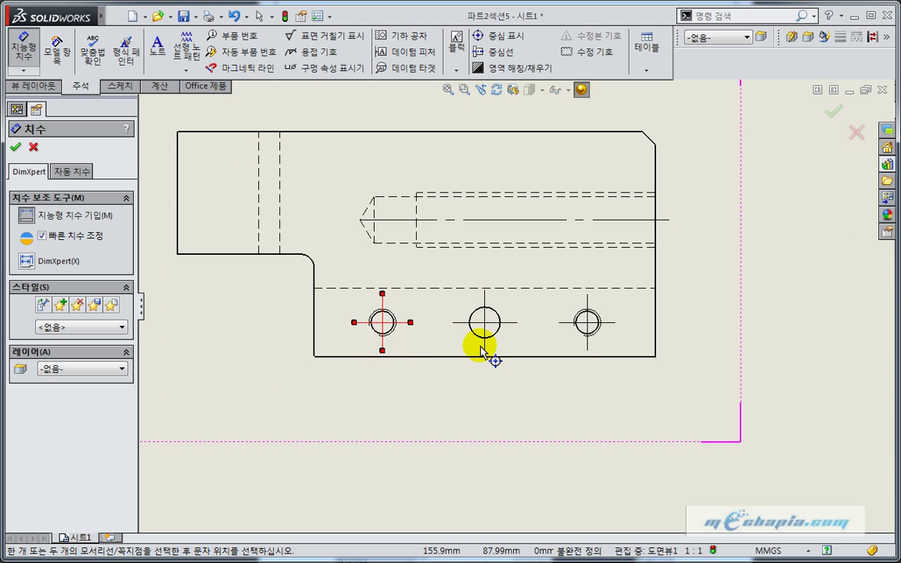
left_click(481, 344)
left_click(484, 346)
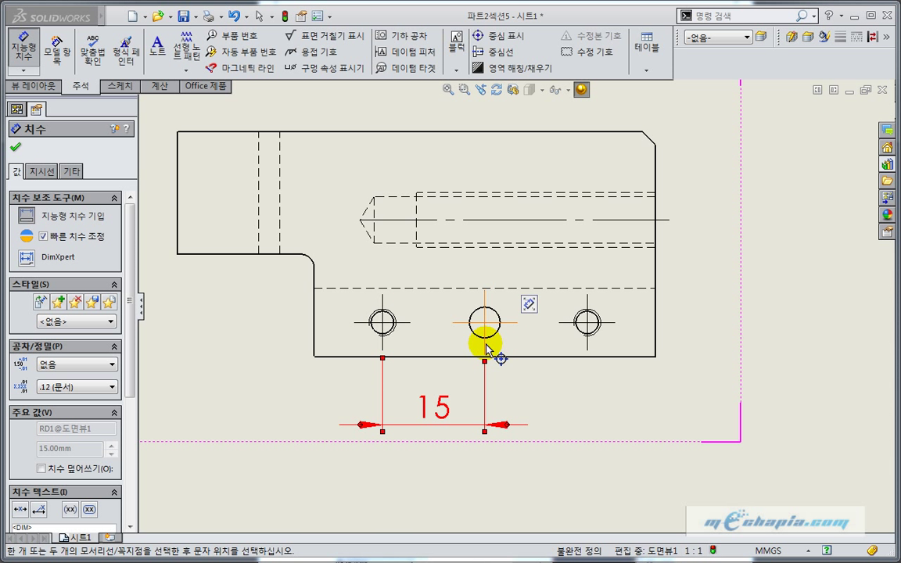
left_click(485, 342)
left_click(587, 344)
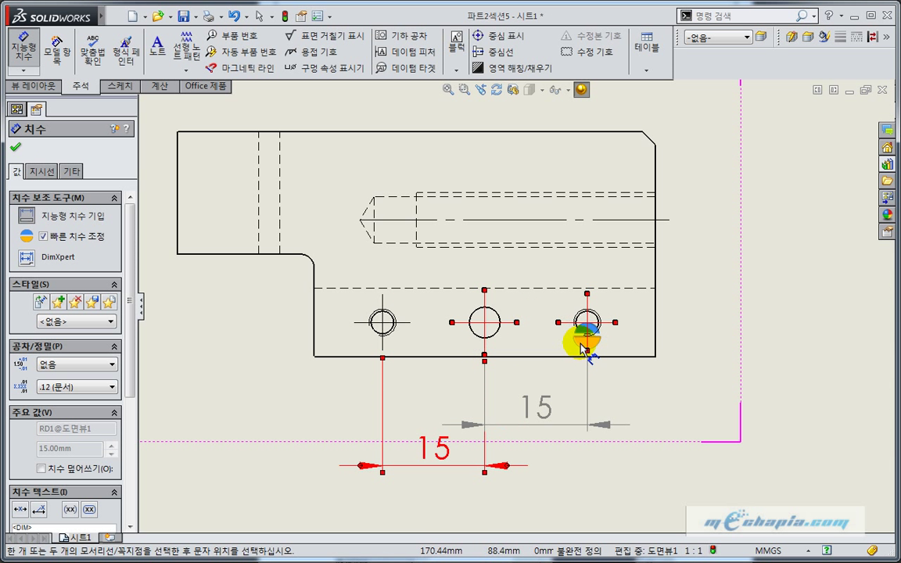
left_click(588, 350)
left_click(586, 345)
left_click(656, 347)
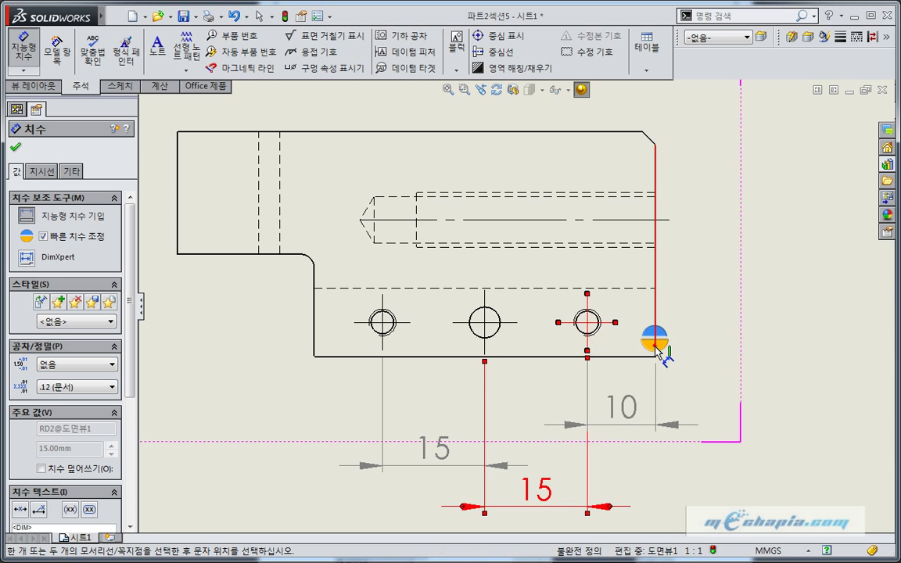
left_click(666, 433)
key("Escape")
Drag the two 15 spacing dimensions into one line below the holes.
left_click_drag(571, 460, 560, 378)
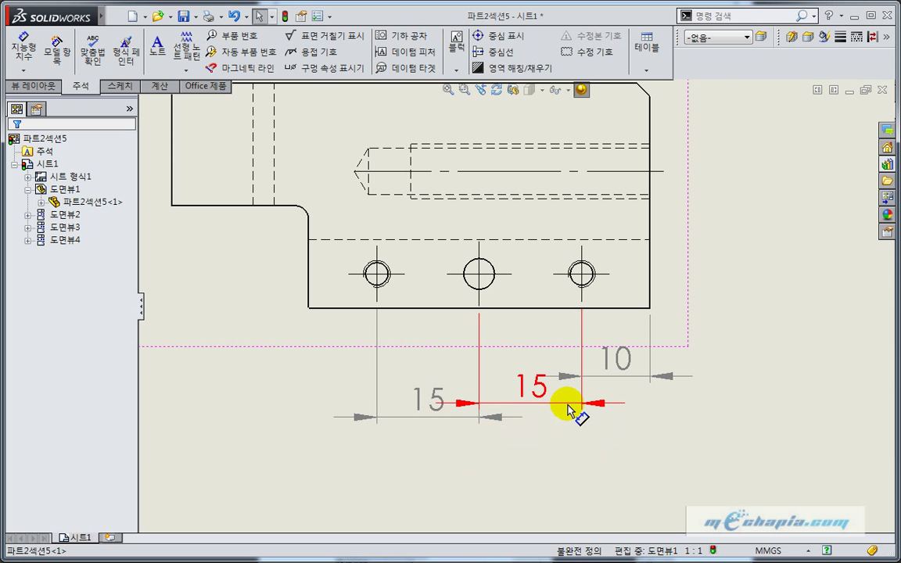
left_click_drag(509, 420, 516, 382)
left_click(523, 462)
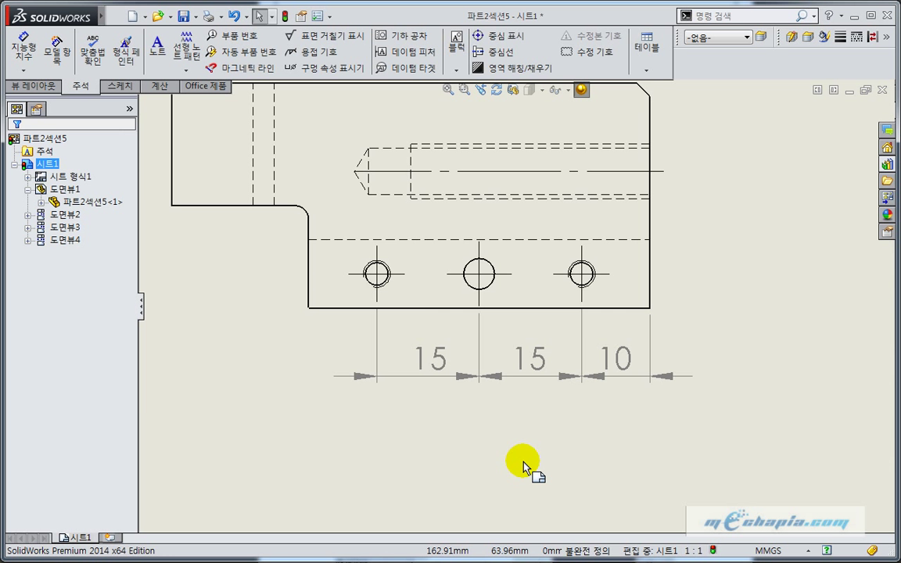
scroll(560, 398, "up", 2)
scroll(492, 383, "down", 1)
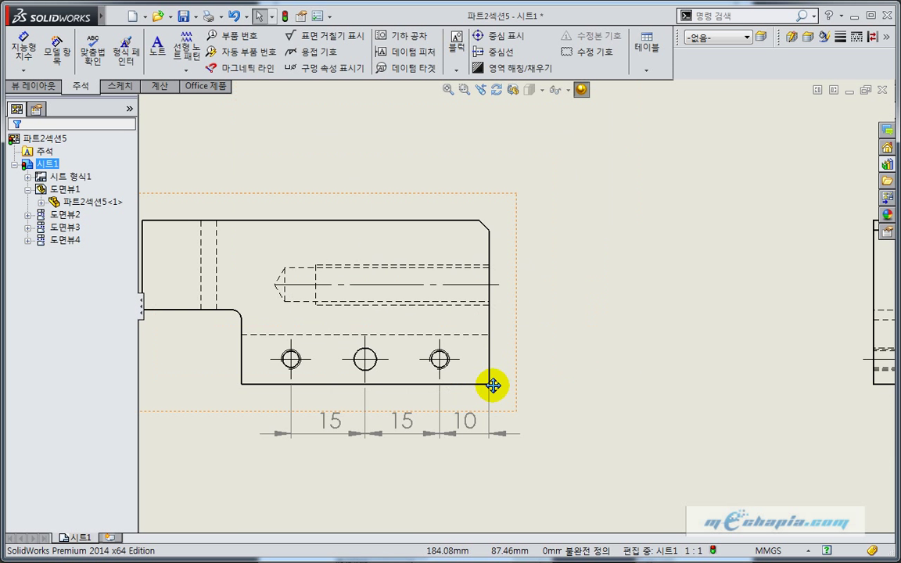
Add vertical 5 and 20 hole-height dimensions measured from the bottom edge.
left_click(24, 49)
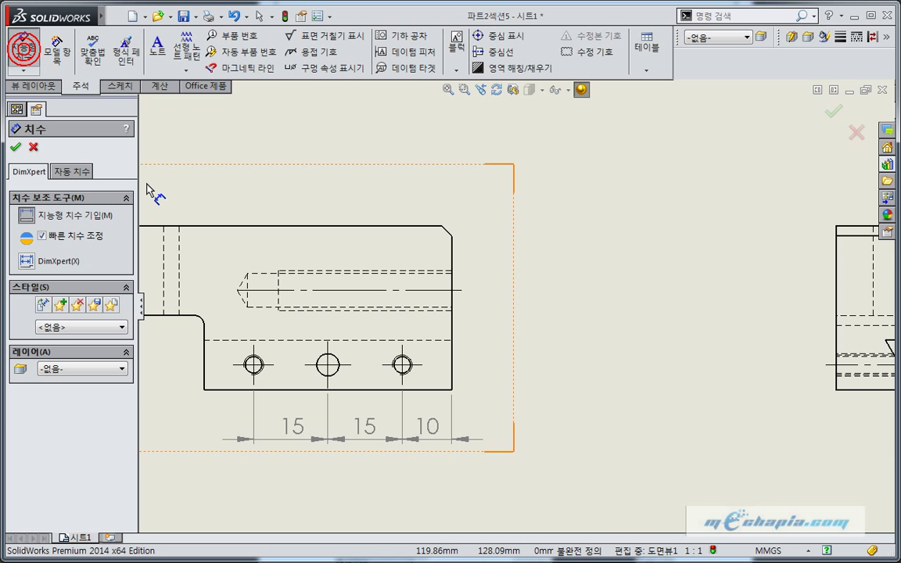
left_click(437, 390)
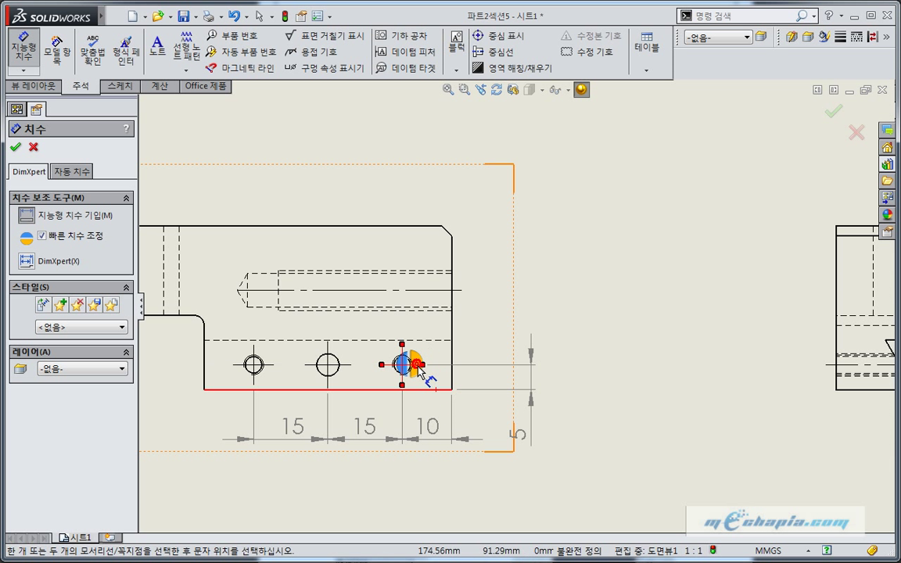
left_click(420, 375)
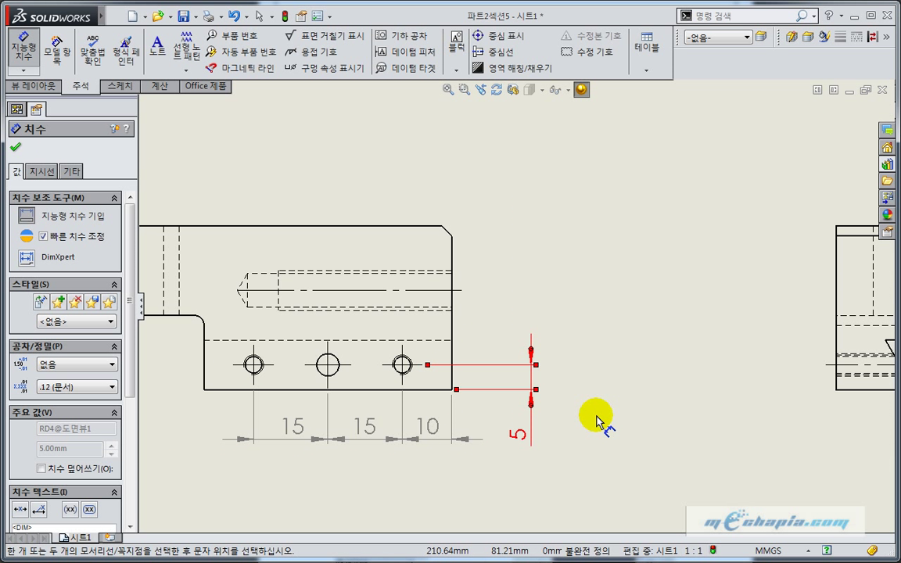
left_click(441, 391)
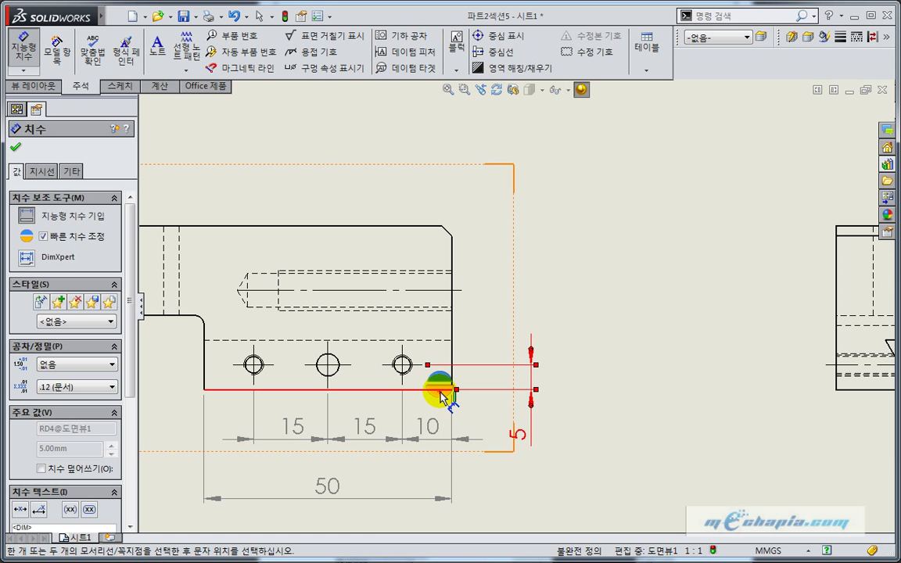
left_click(435, 290)
left_click(564, 342)
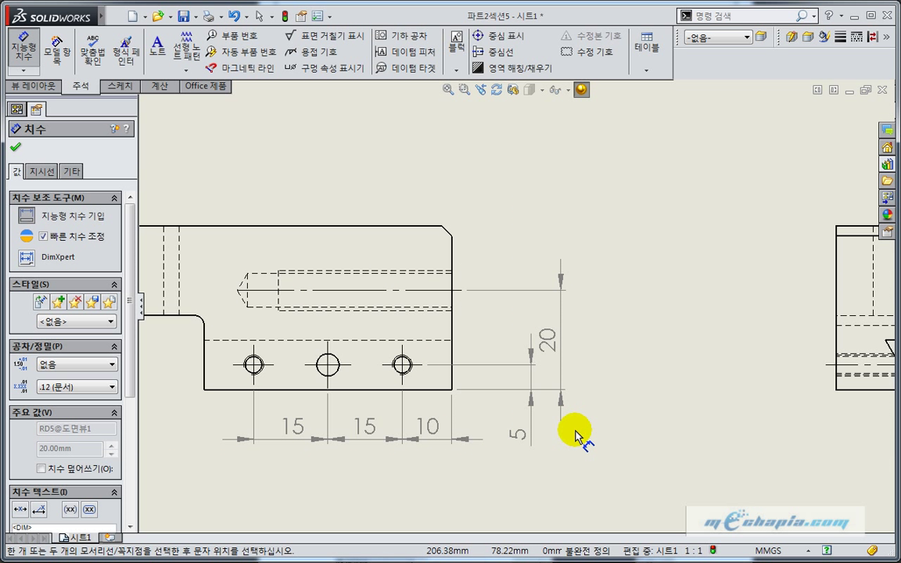
scroll(571, 435, "up", 2)
scroll(547, 302, "down", 1)
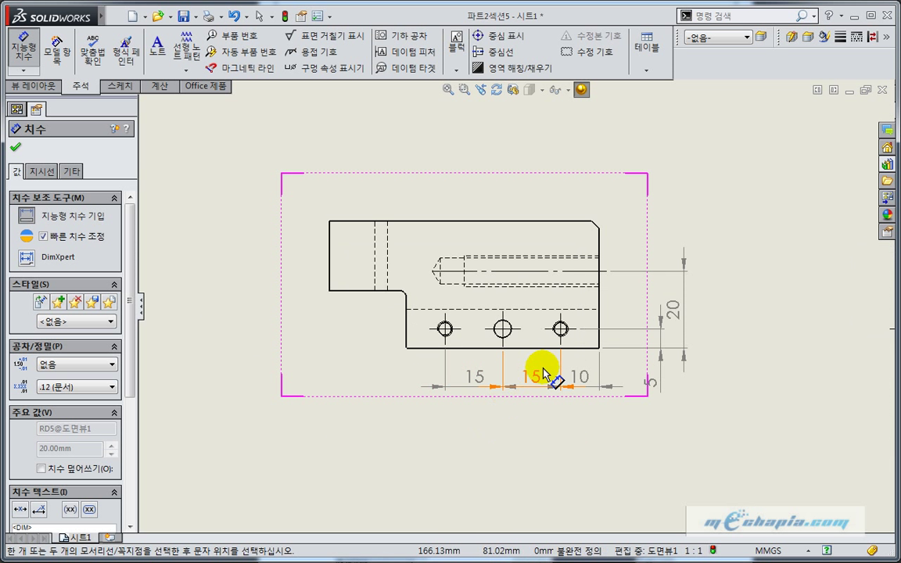
Dimension the 50 overall length and the 20 from the left edge to the step.
left_click(578, 349)
left_click(503, 423)
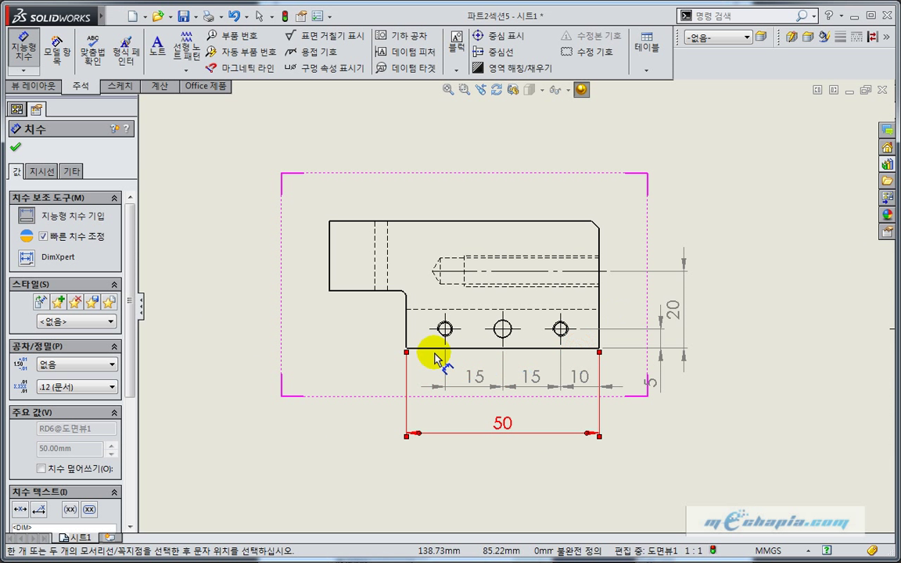
left_click(409, 338)
left_click(329, 287)
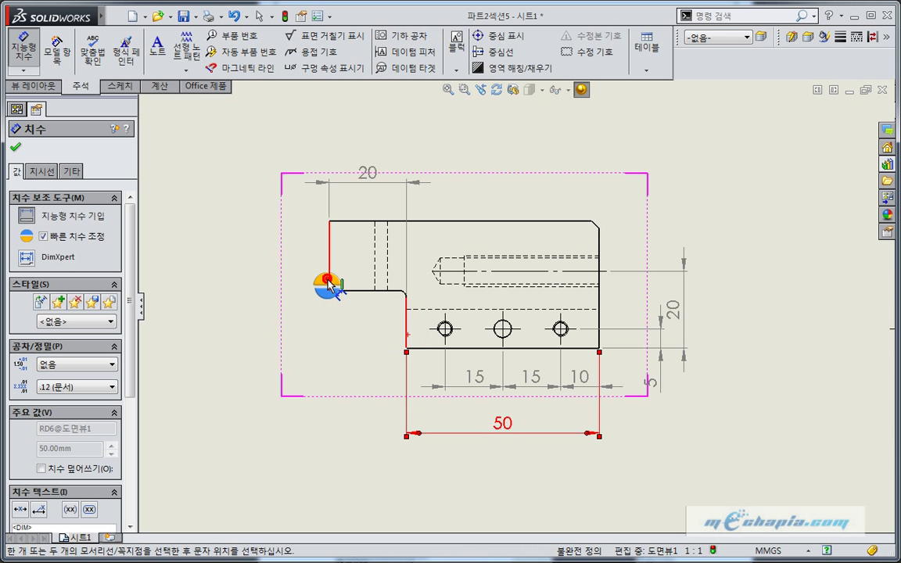
left_click(342, 300)
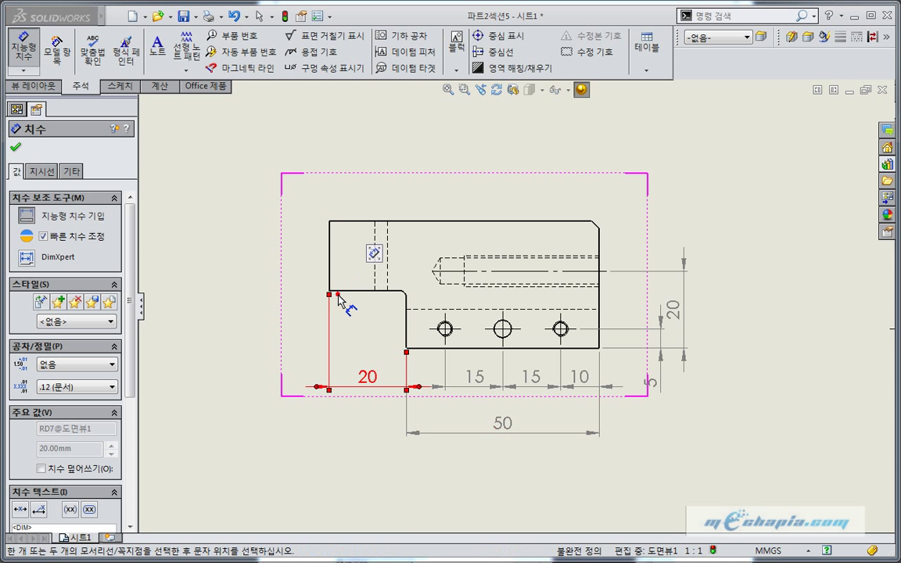
left_click(450, 467)
scroll(450, 467, "down", 2)
key("Escape")
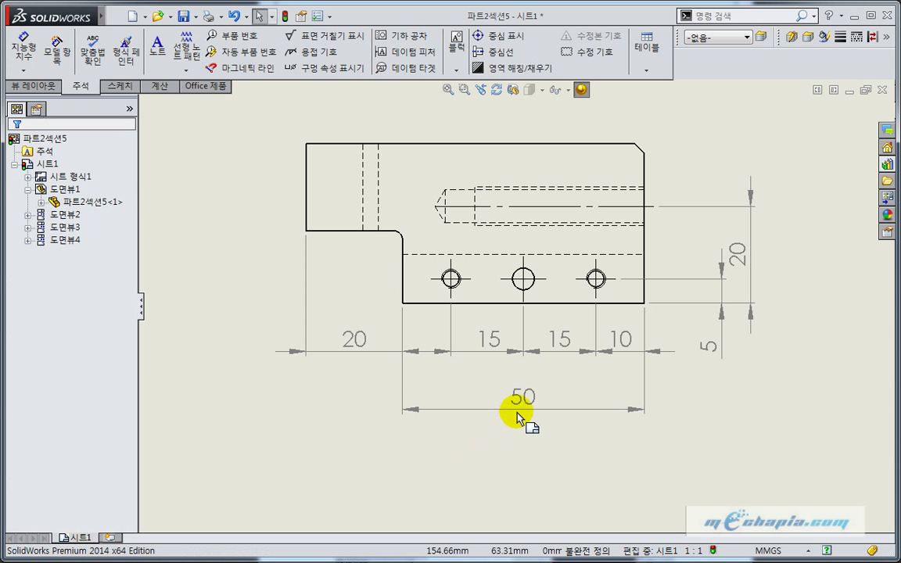
Line the 20 dimension up with the 50 and move the 5 dimension closer to the part.
left_click_drag(522, 413, 526, 391)
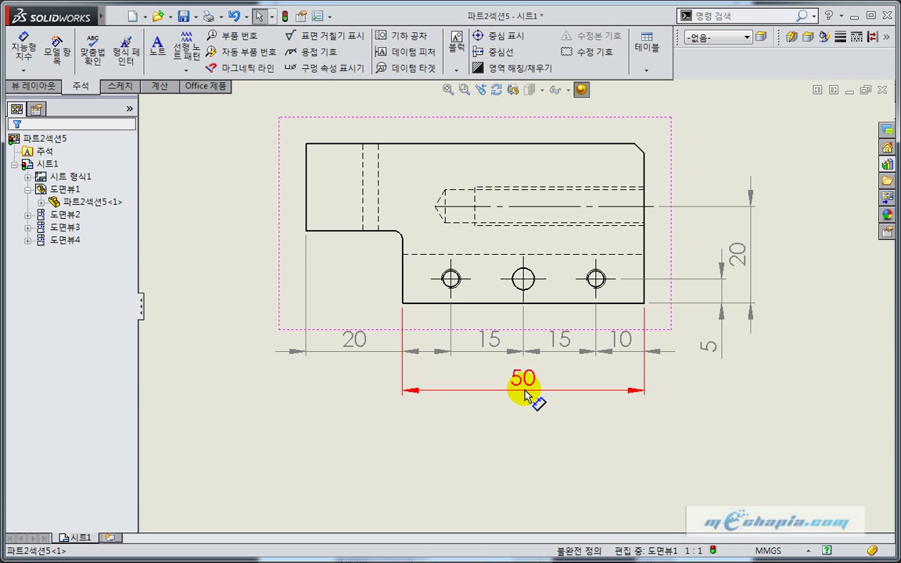
mouse_move(381, 354)
left_mouse_down()
mouse_move(417, 394)
mouse_move(384, 395)
left_mouse_up()
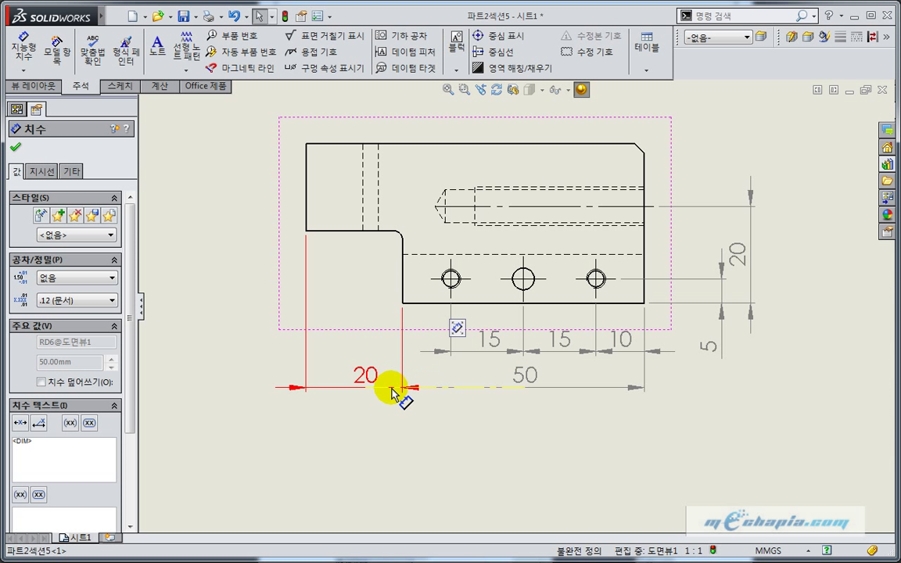
left_click(370, 451)
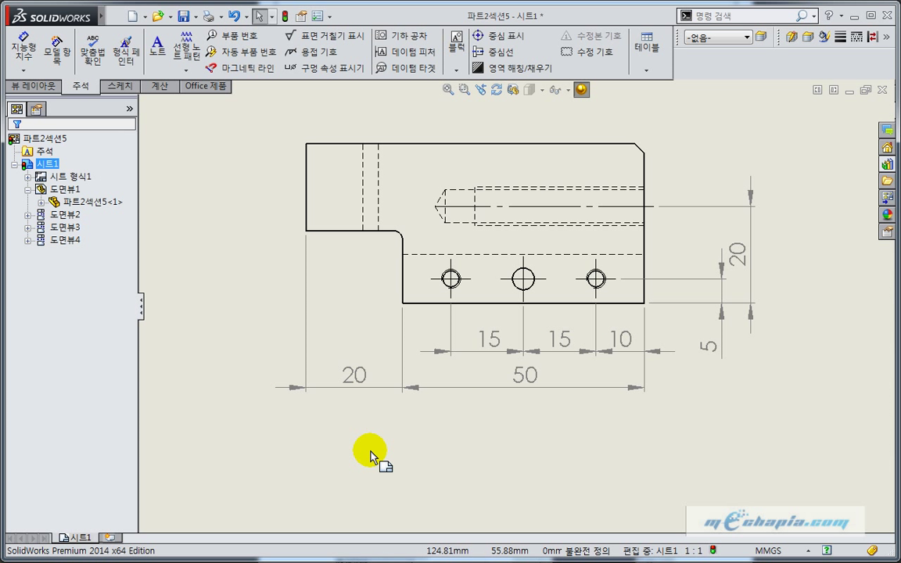
scroll(654, 358, "up", 1)
mouse_move(559, 382)
left_mouse_down()
mouse_move(569, 393)
mouse_move(567, 322)
left_mouse_up()
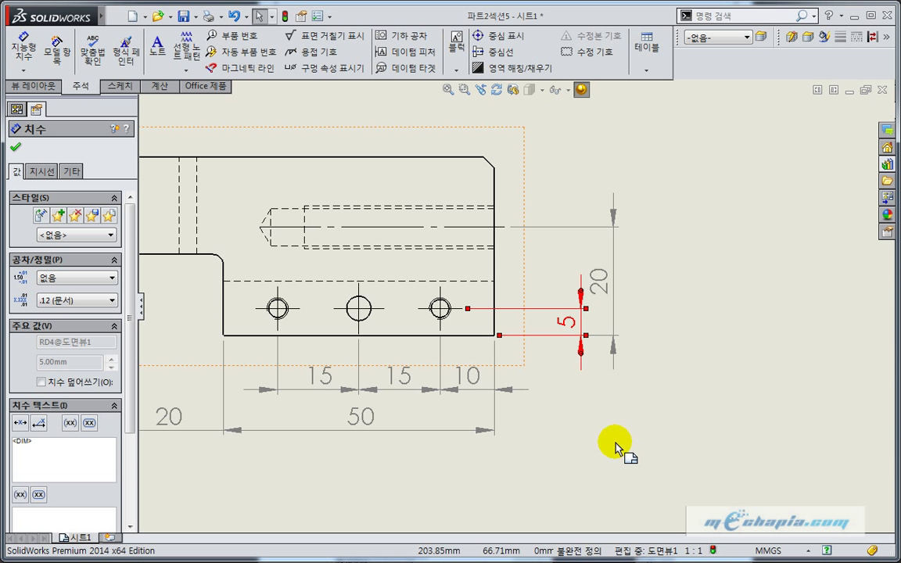
left_click(617, 447)
Add a 120° angle dimension between the two slanted edges of the V-notch.
key("f")
scroll(446, 327, "down", 1)
scroll(383, 331, "down", 2)
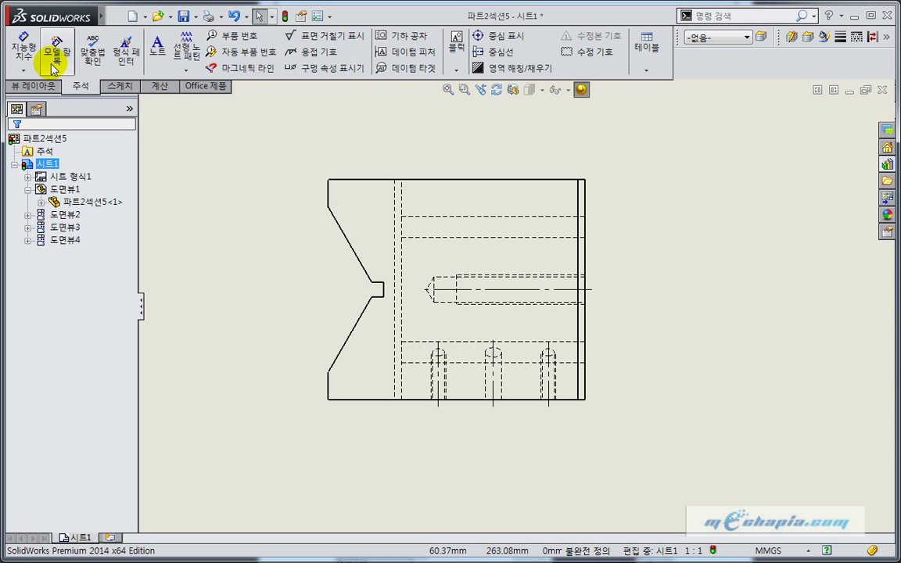
left_click(23, 48)
left_click(353, 248)
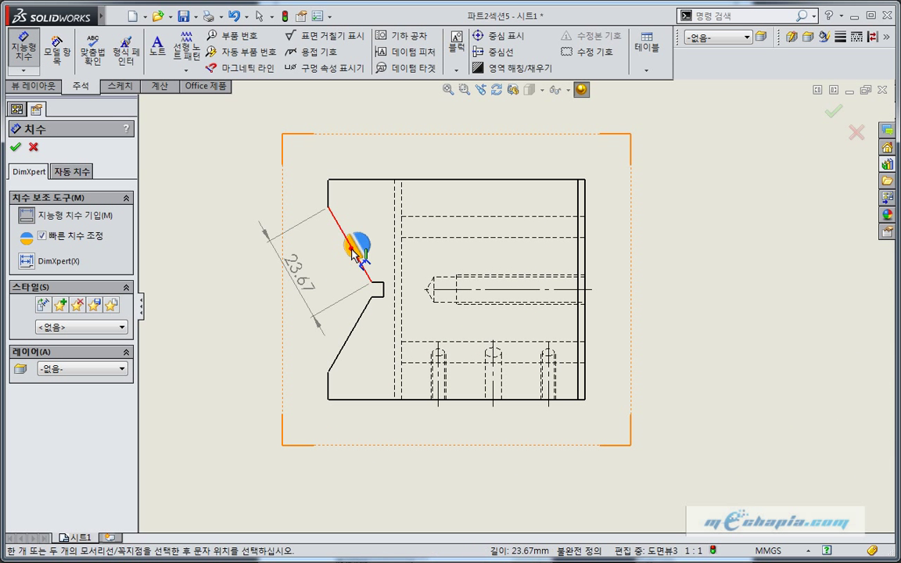
left_click(350, 344)
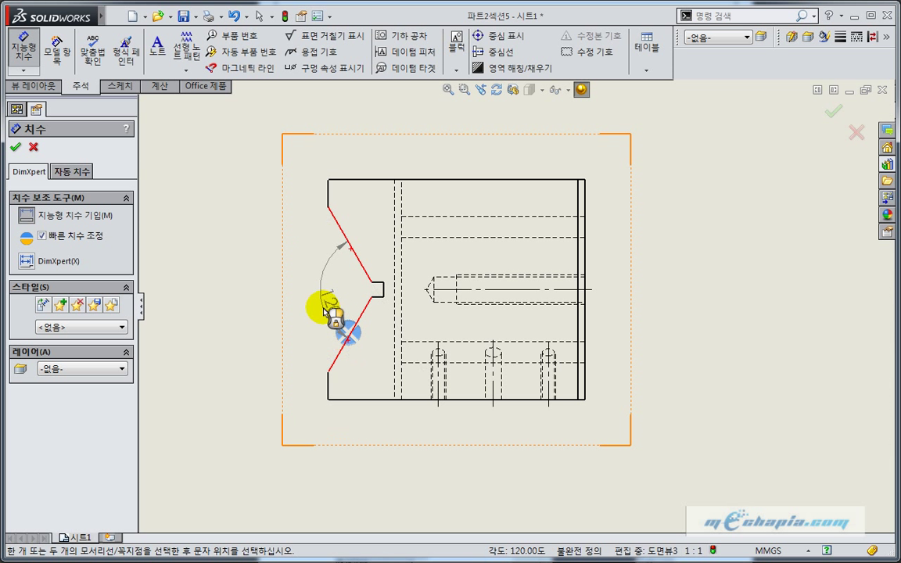
left_click(344, 334)
left_click(208, 334)
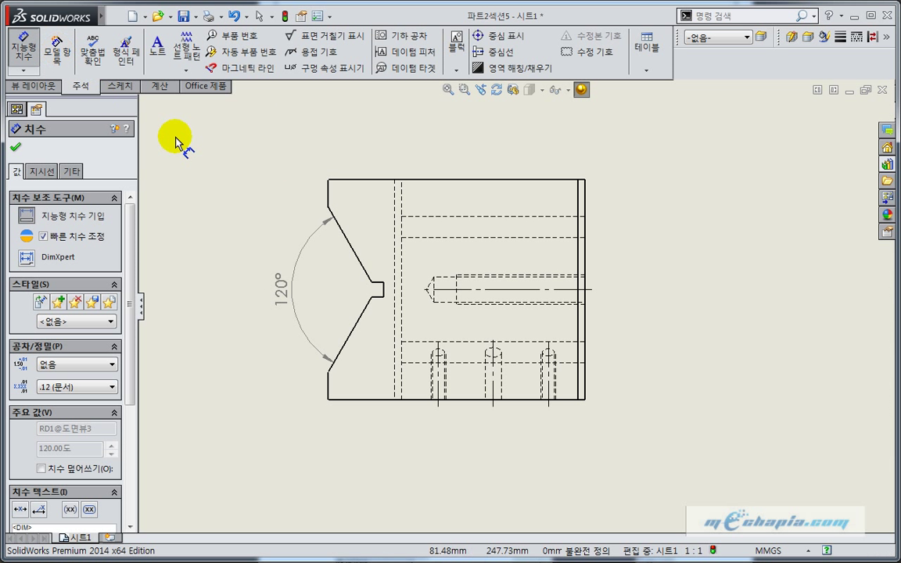
Add a 15 dimension from the left edge to the notch tip, placed above the view.
left_click(327, 194)
scroll(332, 259, "down", 2)
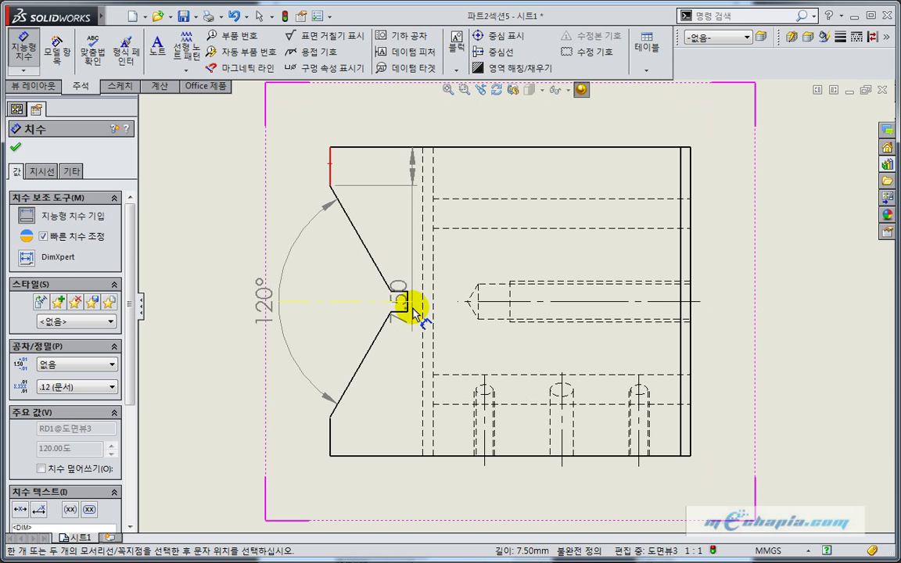
left_click(407, 296)
left_click(368, 90)
scroll(274, 258, "up", 3)
left_click(267, 251)
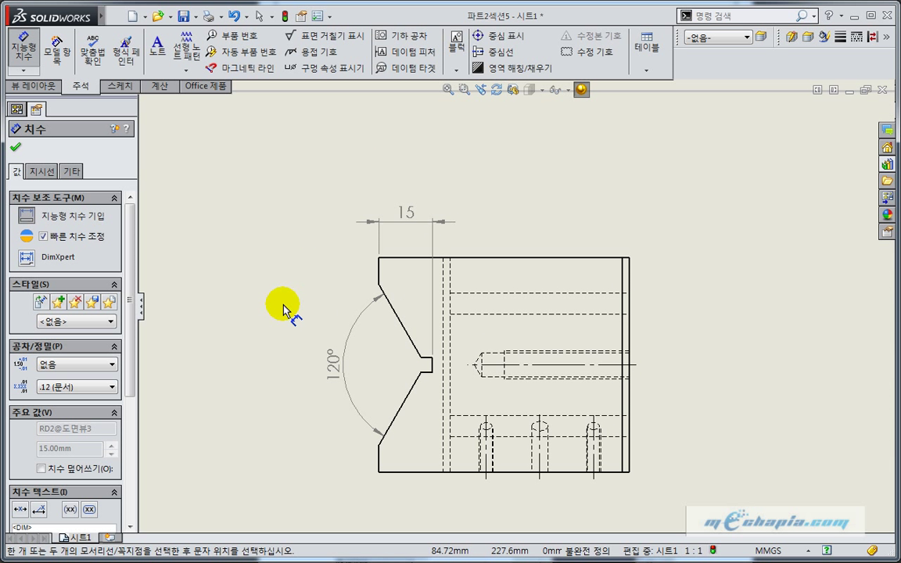
scroll(258, 328, "down", 1)
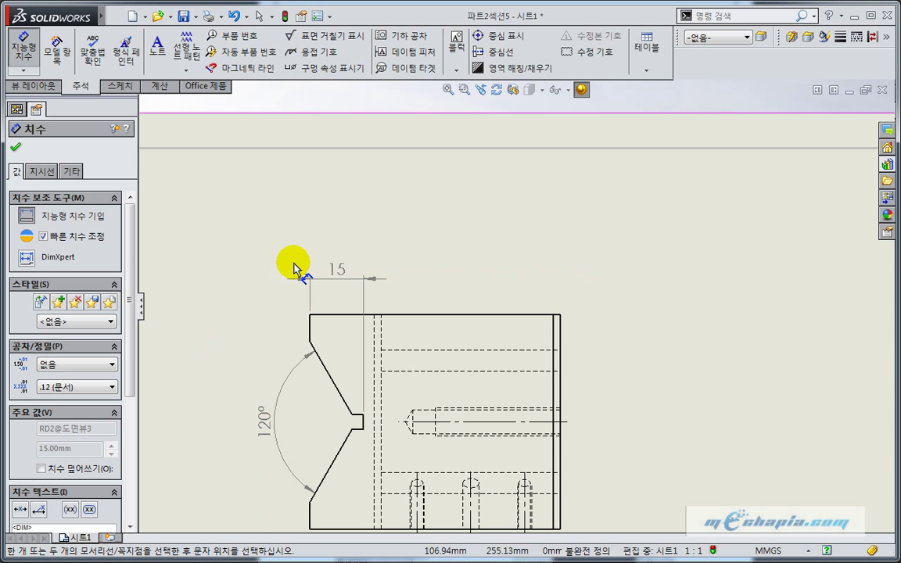
scroll(313, 235, "down", 1)
scroll(375, 203, "up", 1)
left_click(438, 188)
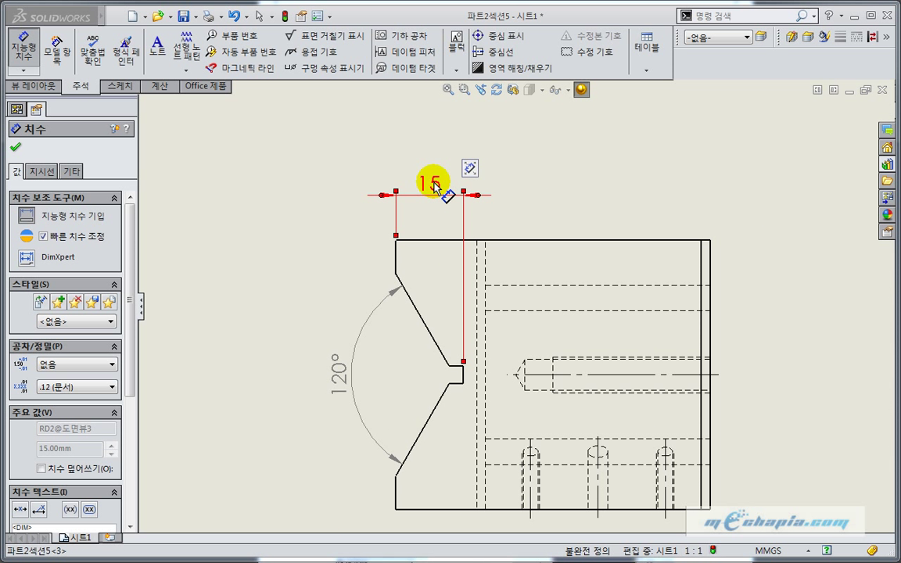
scroll(113, 296, "down", 2)
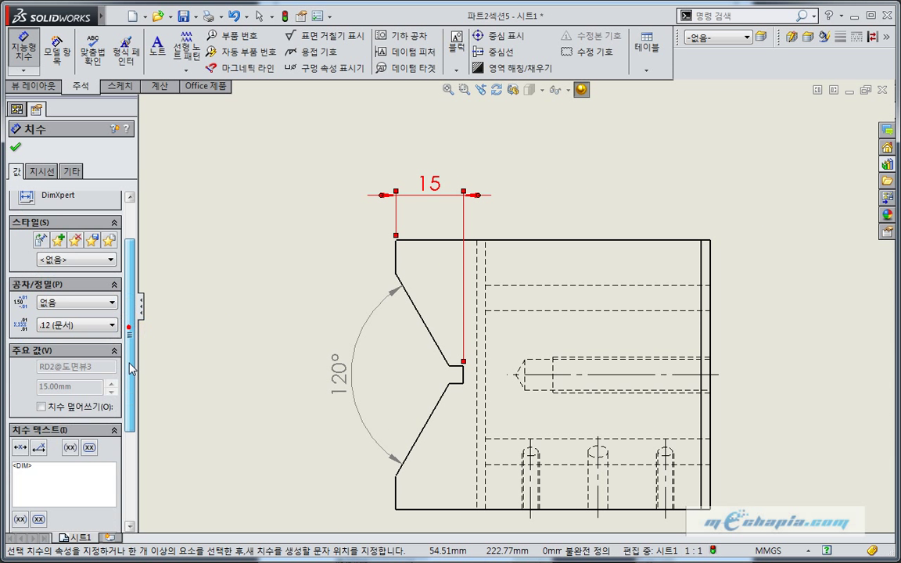
scroll(109, 329, "down", 2)
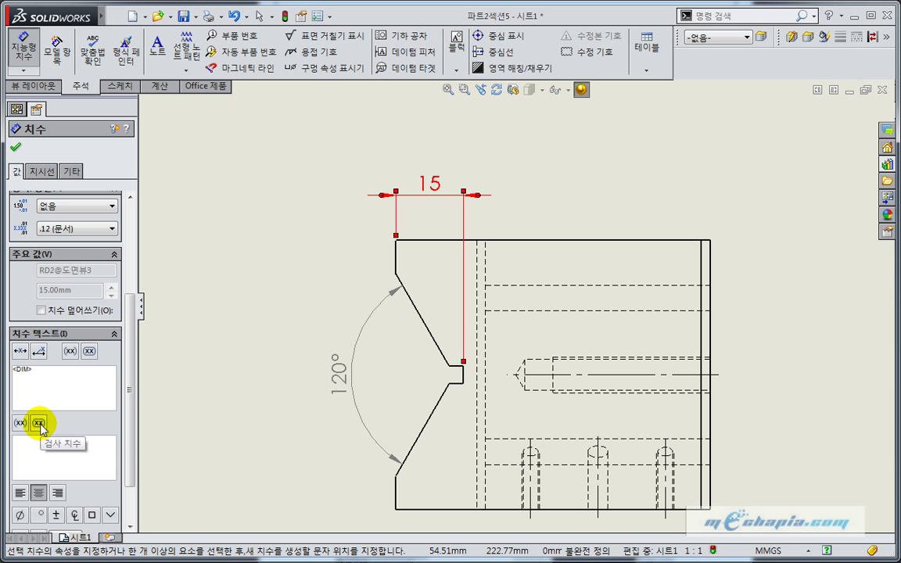
left_click(88, 353)
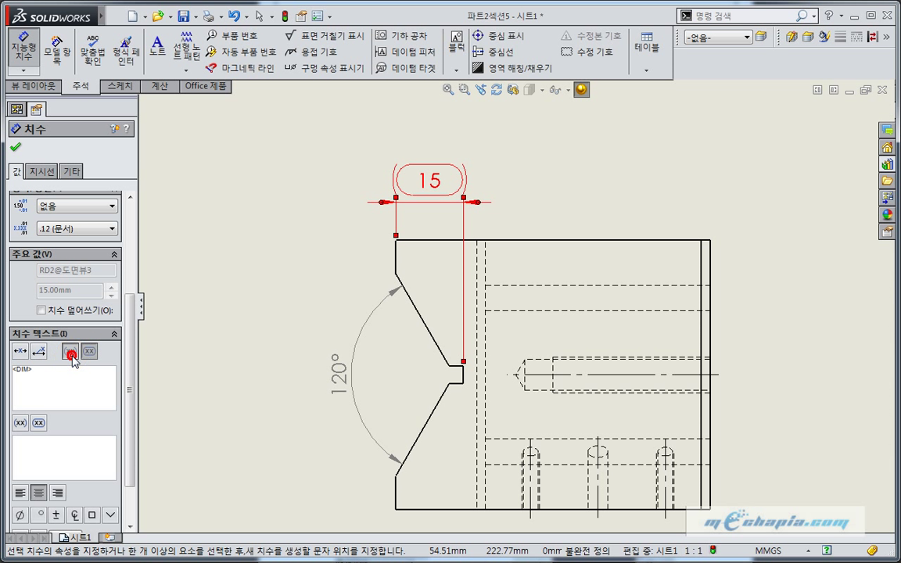
left_click(70, 354)
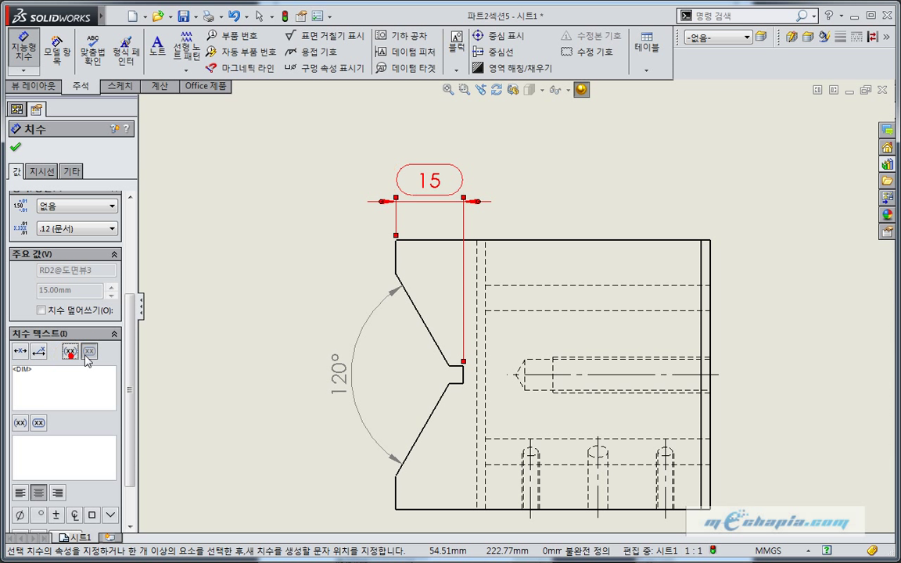
left_click(39, 354)
left_click(21, 354)
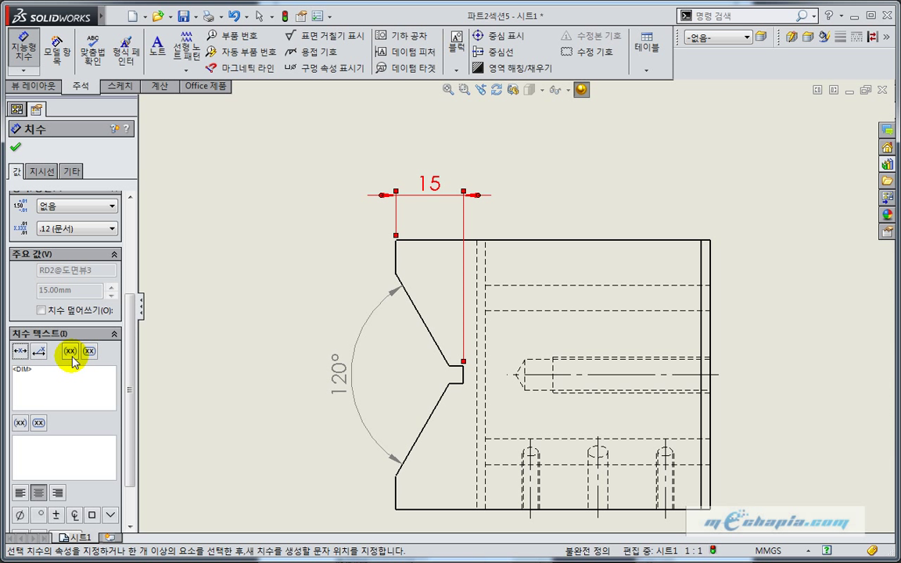
left_click(238, 316)
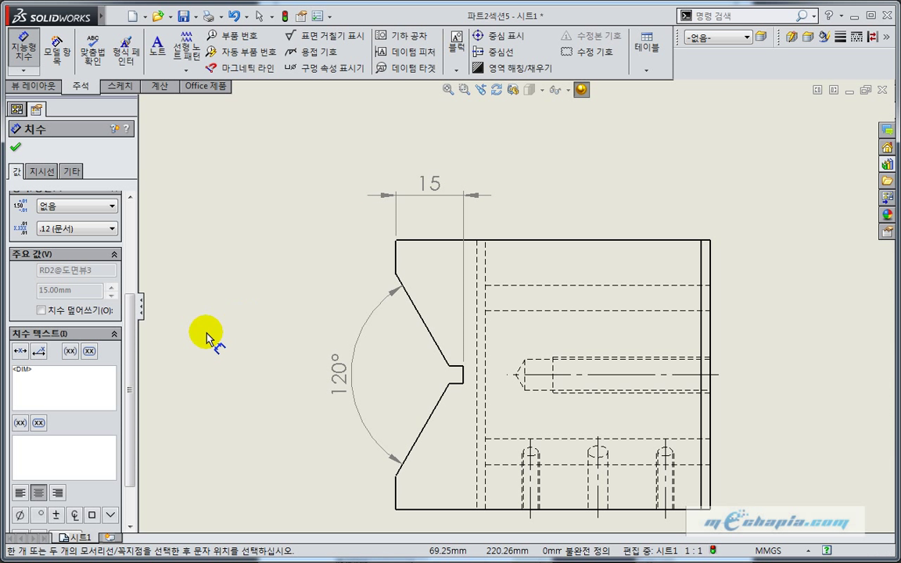
scroll(123, 301, "up", 5)
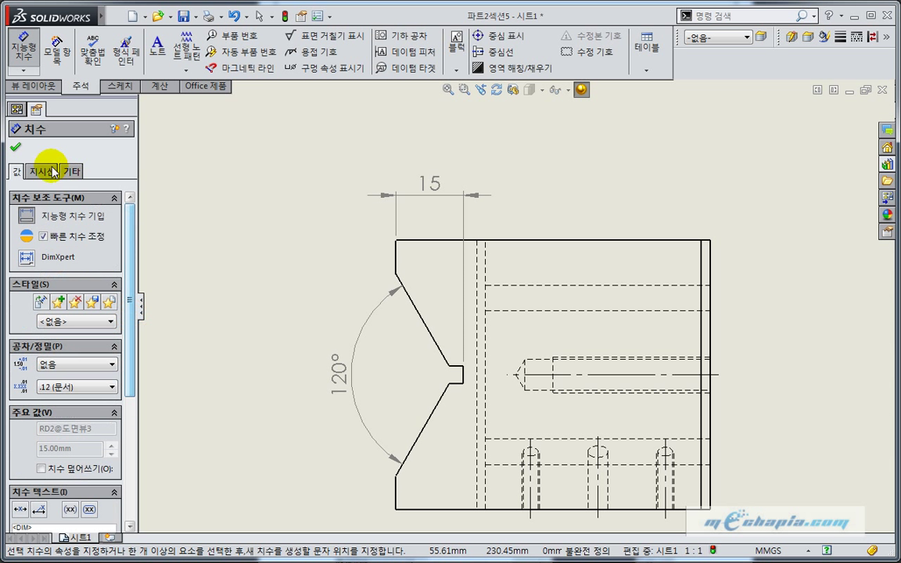
left_click(245, 245)
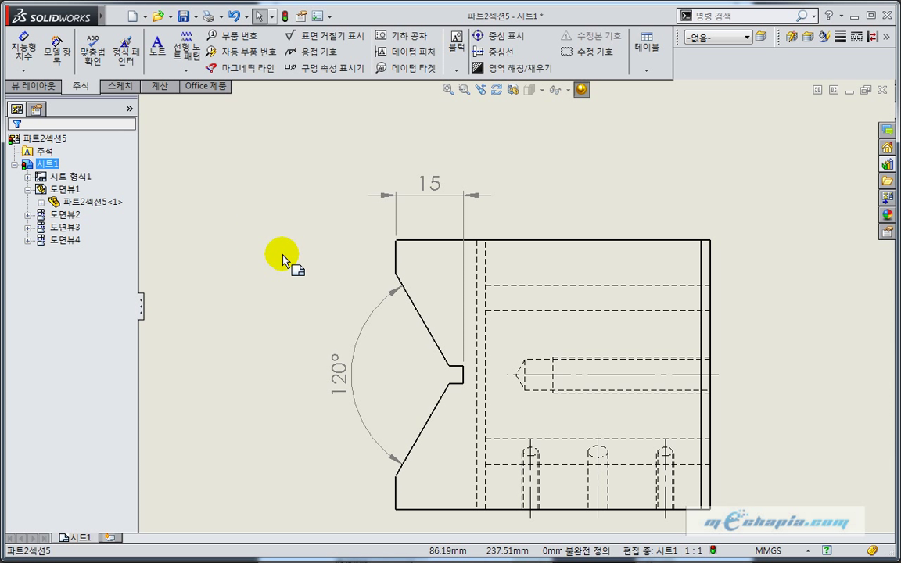
middle_click_drag(284, 256, 312, 187)
Add a vertical 45 dimension across the V-notch opening, left of the notch.
left_click(24, 45)
left_click(422, 207)
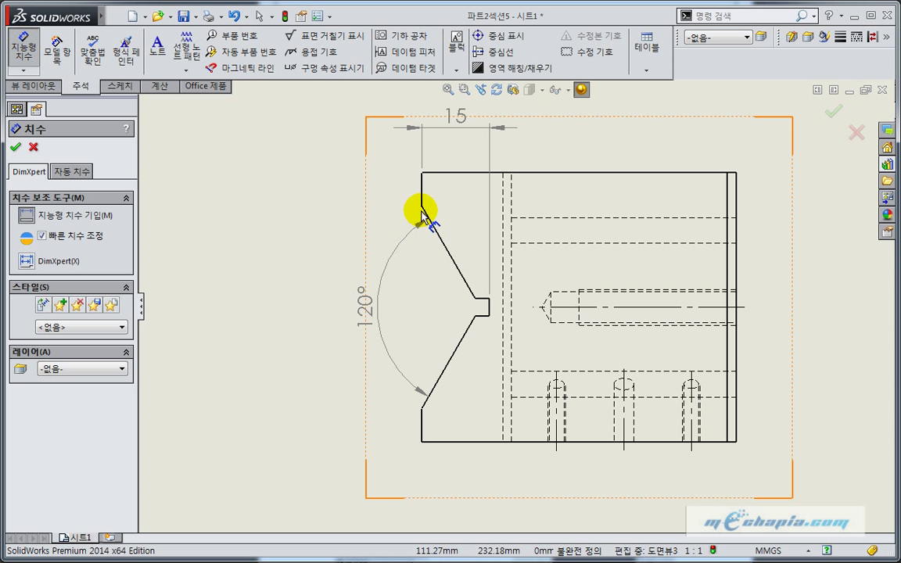
left_click(423, 407)
left_click(344, 307)
left_click(423, 407)
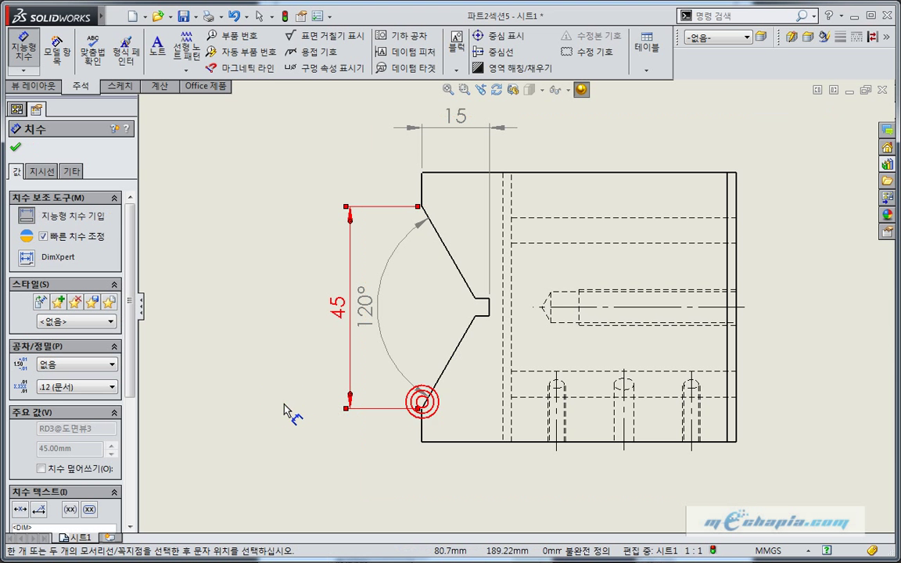
left_click(284, 405)
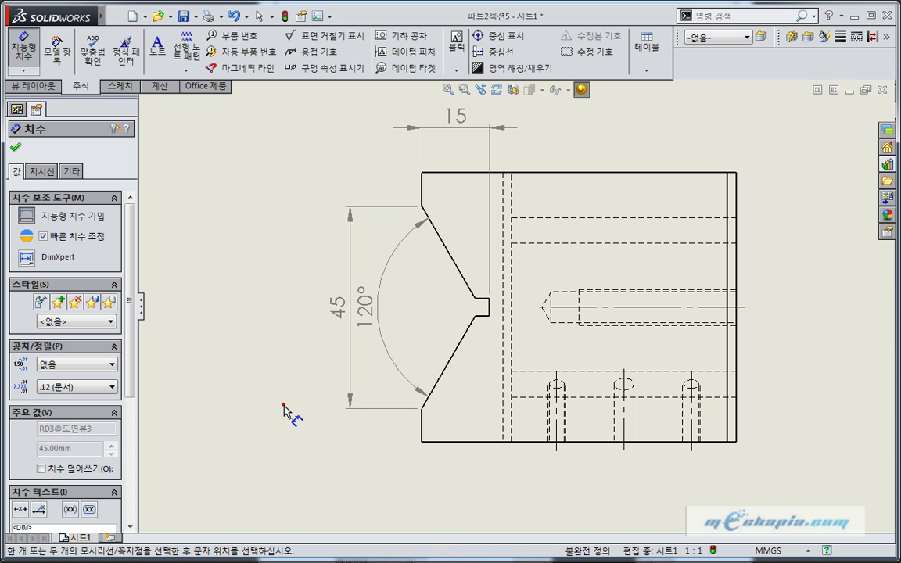
Add stacked vertical 15 and 18 height dimensions on the view's left side, aligned together.
key("f")
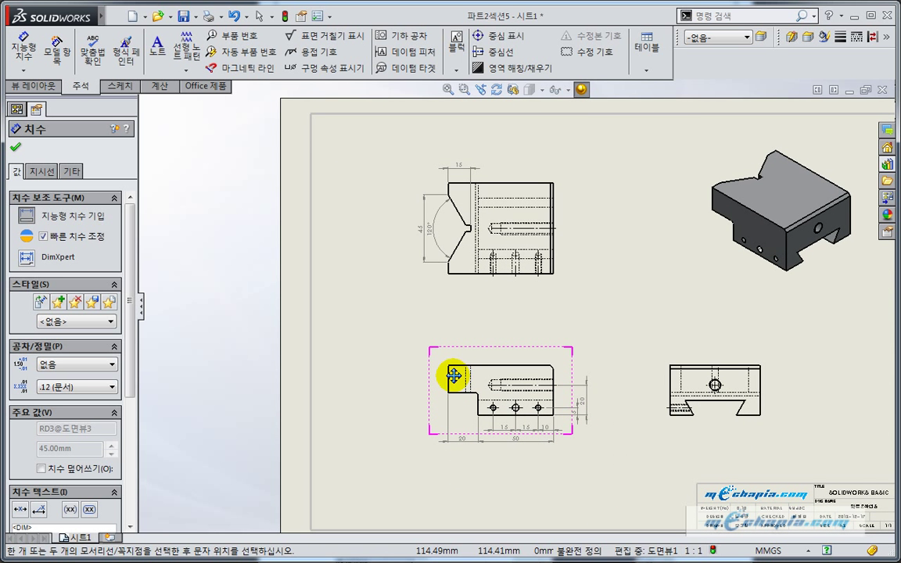
scroll(501, 423, "down", 2)
scroll(476, 382, "down", 2)
scroll(488, 352, "down", 1)
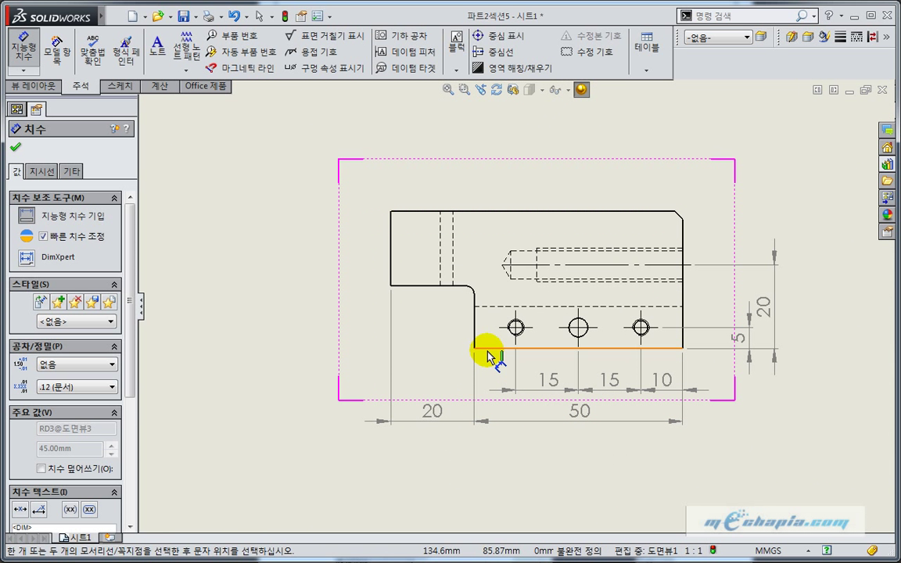
left_click(412, 284)
left_click(414, 291)
left_click(390, 258)
left_click(317, 255)
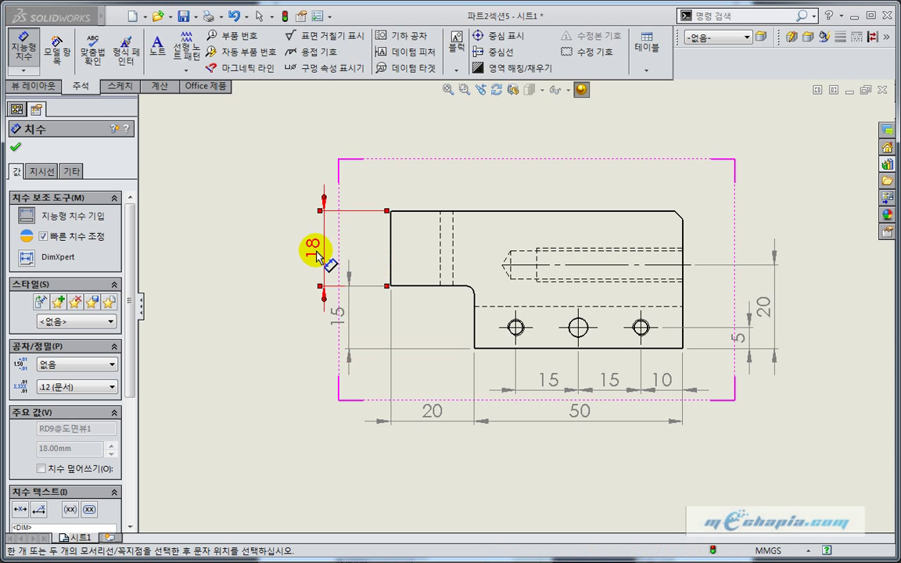
left_click_drag(317, 255, 341, 252)
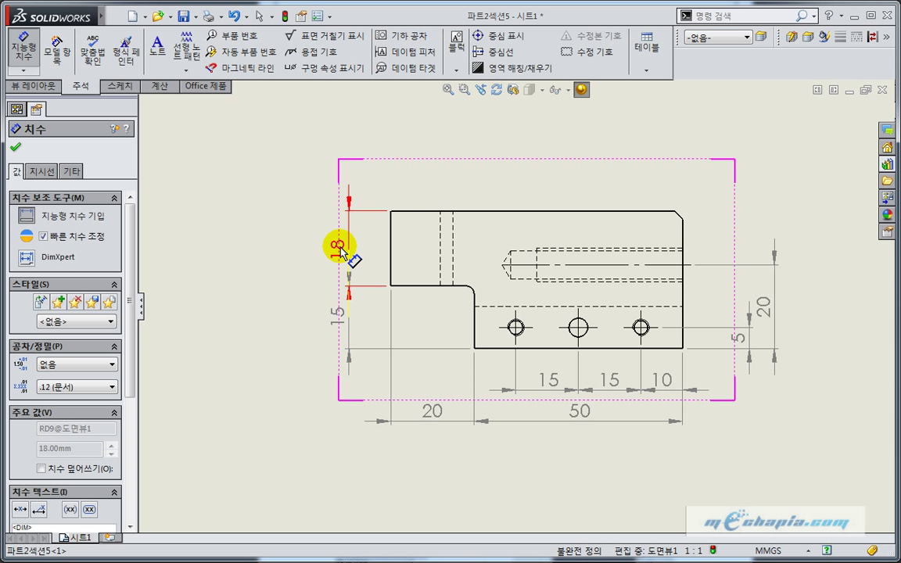
left_click(252, 282)
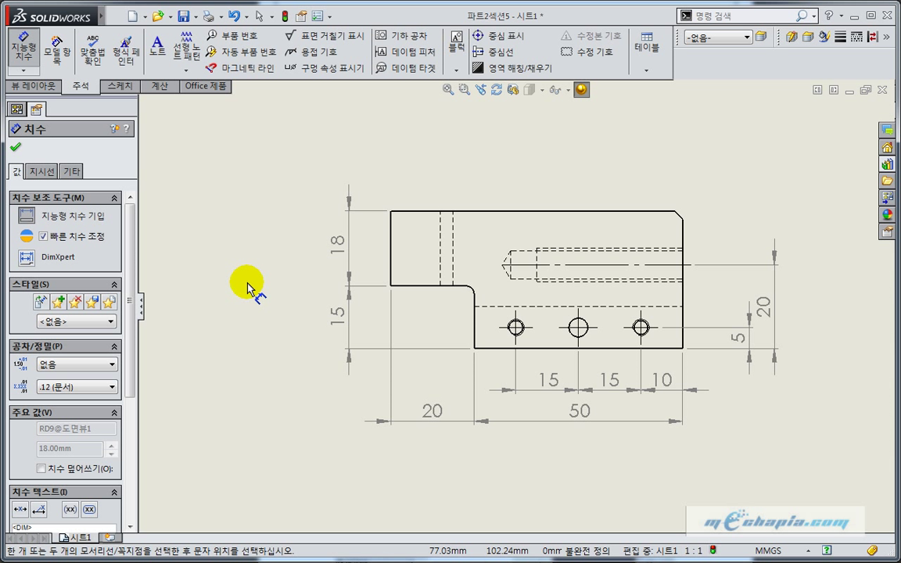
Add a 60° angle dimension between the slanted slot edge and the top edge.
scroll(249, 287, "up", 2)
scroll(297, 318, "up", 3)
scroll(432, 322, "down", 3)
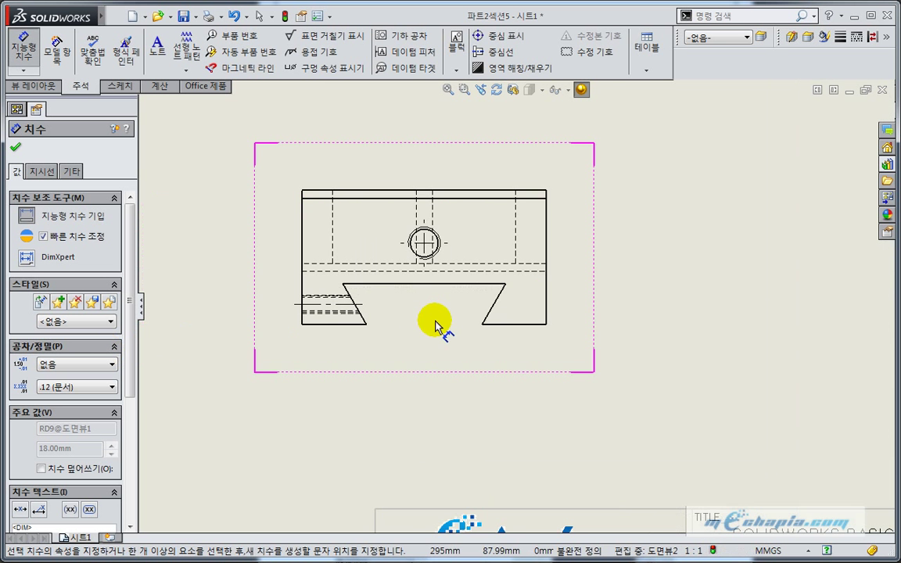
scroll(384, 317, "down", 2)
left_click(361, 315)
left_click(393, 273)
left_click(399, 291)
left_click_drag(493, 373, 417, 325)
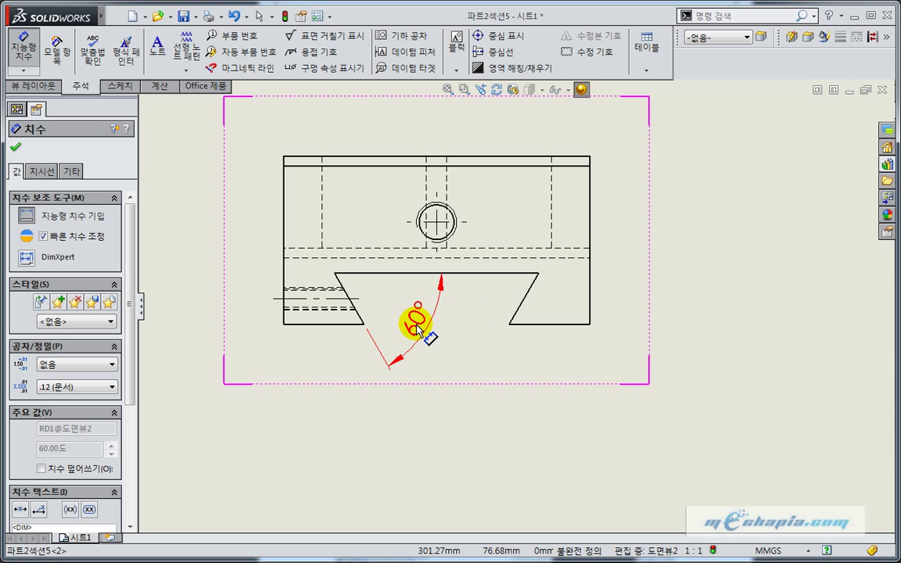
left_click(361, 452)
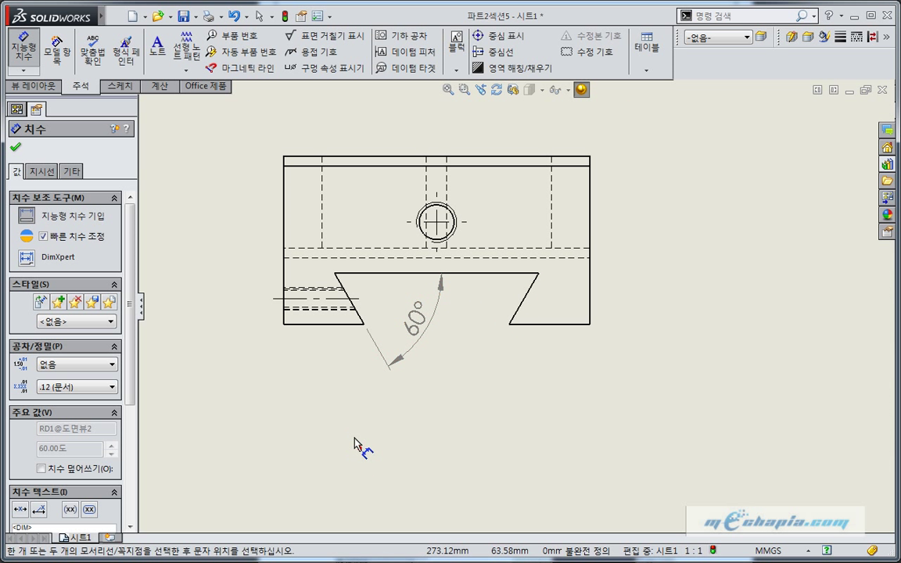
Add the 30 left-edge-to-hole and 60 overall width dimensions, moving the 30 further down.
left_click(285, 319)
left_click(434, 249)
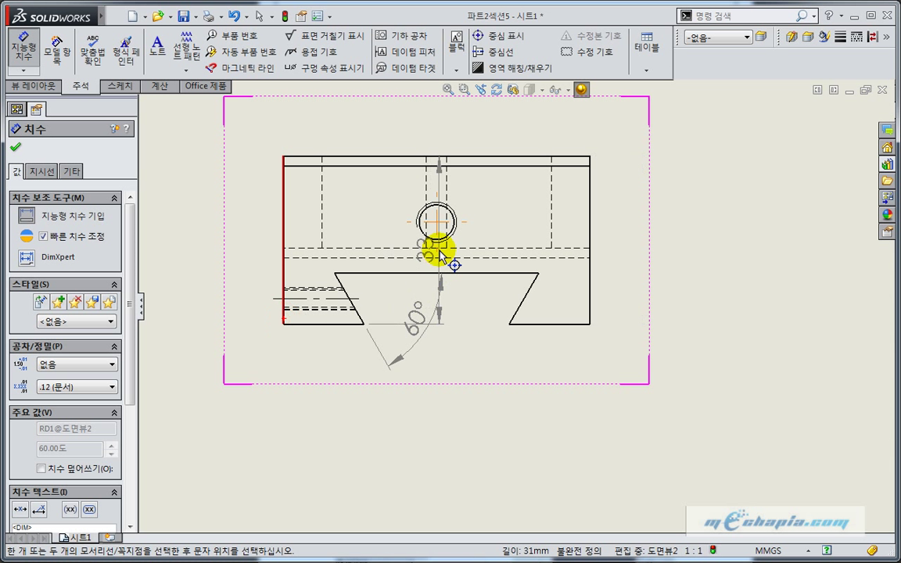
left_click(460, 428)
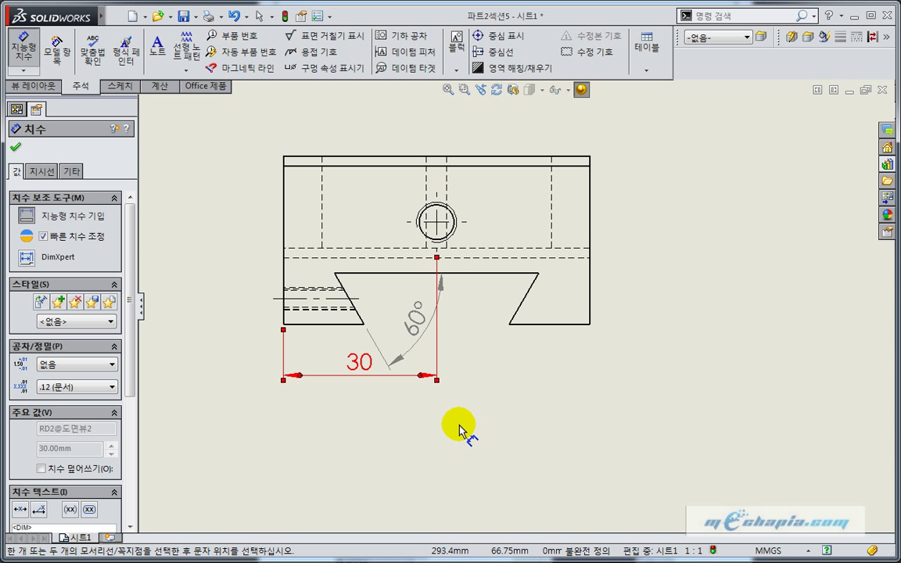
left_click(283, 312)
left_click(590, 314)
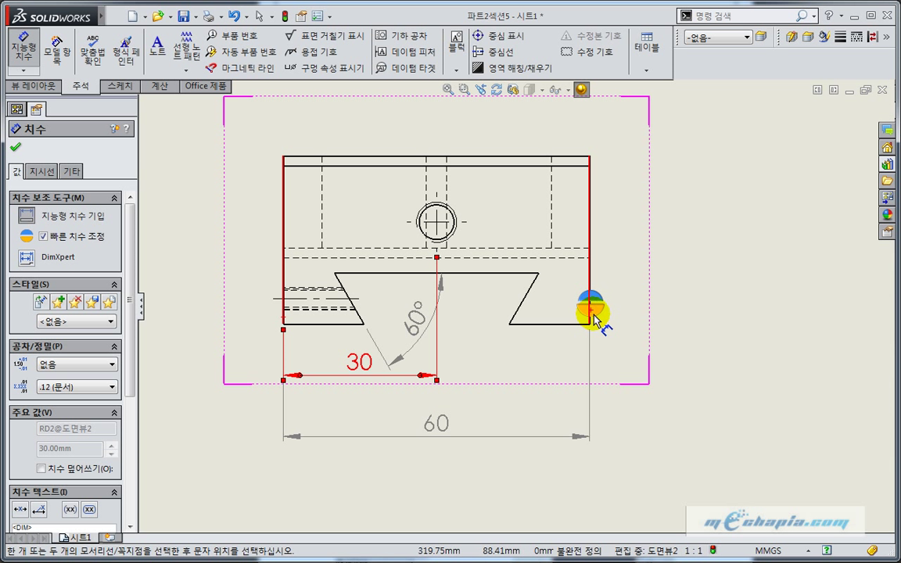
left_click(596, 311)
left_click(409, 469)
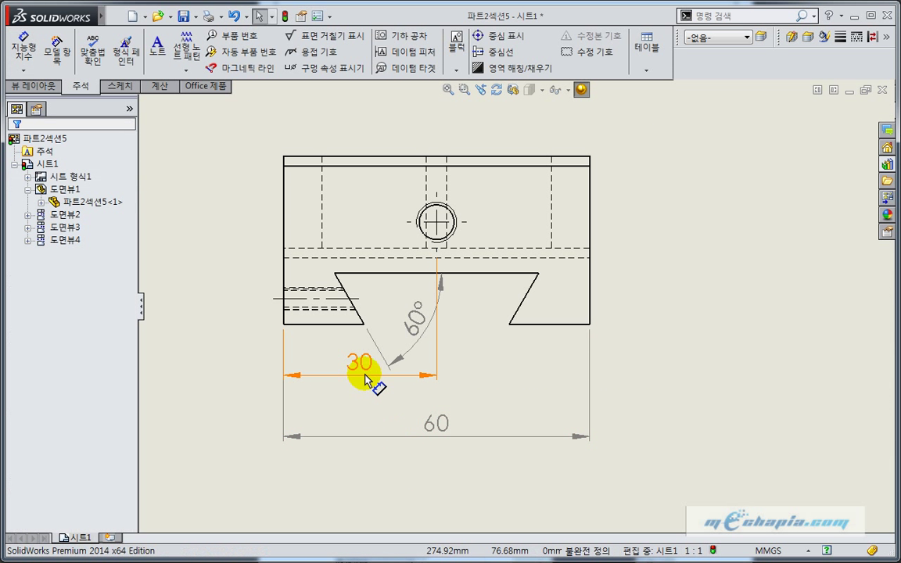
left_click_drag(368, 381, 365, 403)
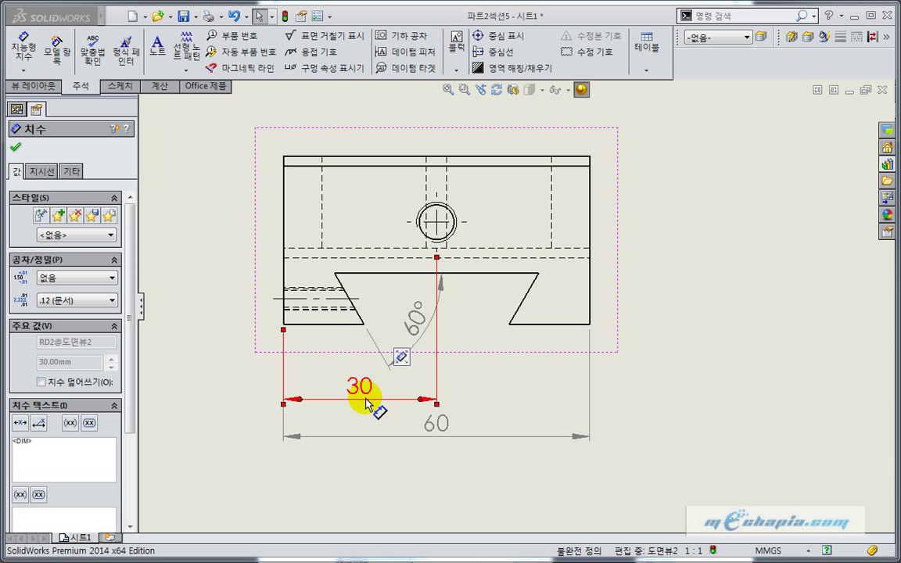
left_click(183, 274)
Add the vertical 10 slot depth and the 40 slot width above the view.
left_click(24, 43)
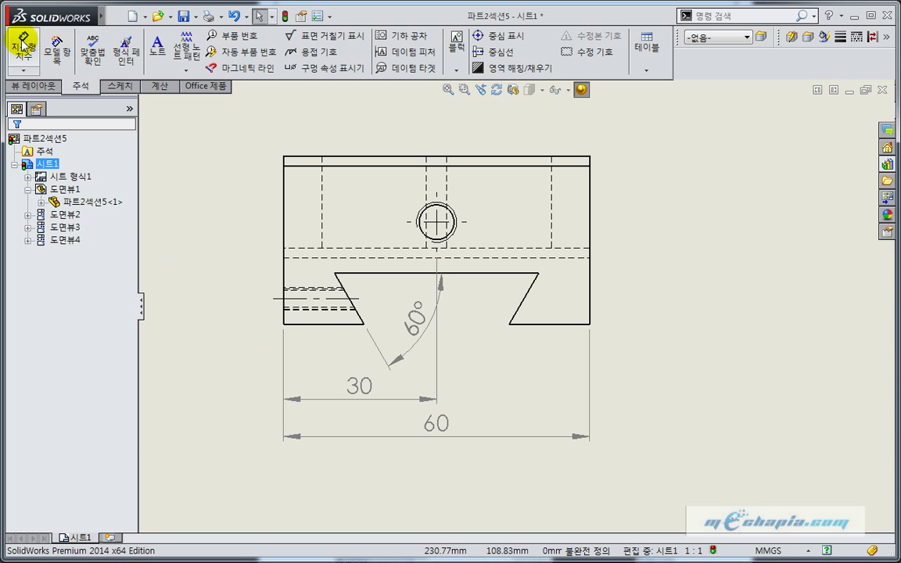
left_click(342, 323)
left_click(358, 276)
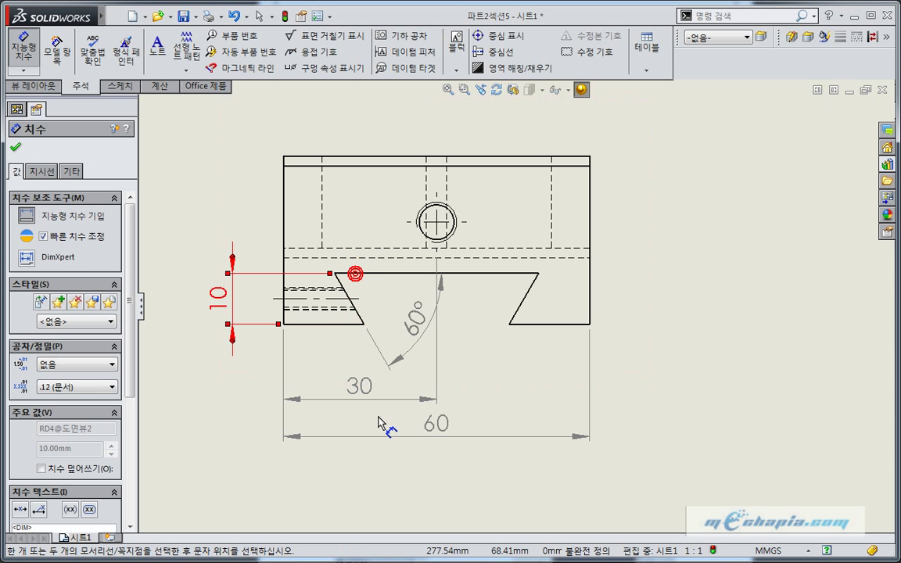
left_click(399, 273)
left_click(398, 260)
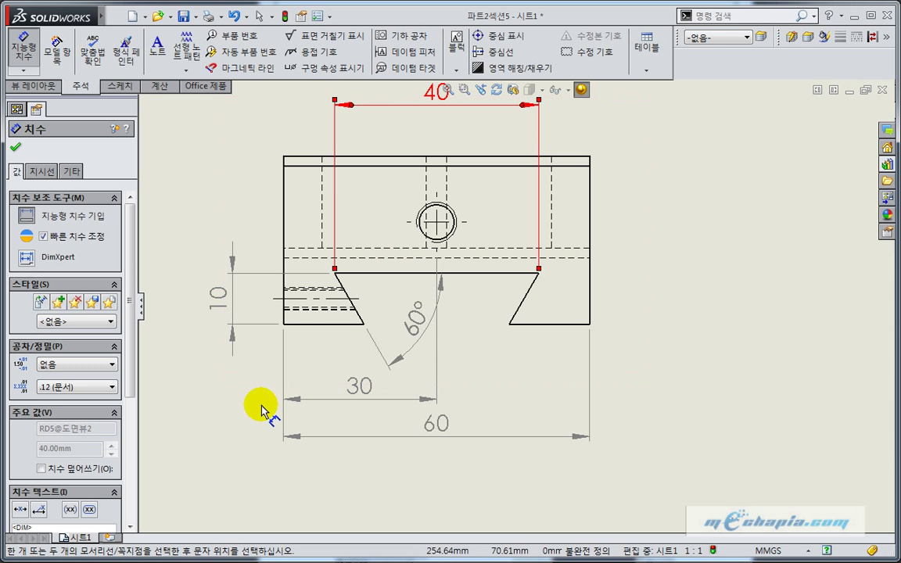
Dimension the inner step corner fillet as R2, with the arrow outside the arc, then fit the sheet.
scroll(274, 410, "up", 3)
middle_click_drag(275, 412, 444, 396)
scroll(245, 329, "down", 3)
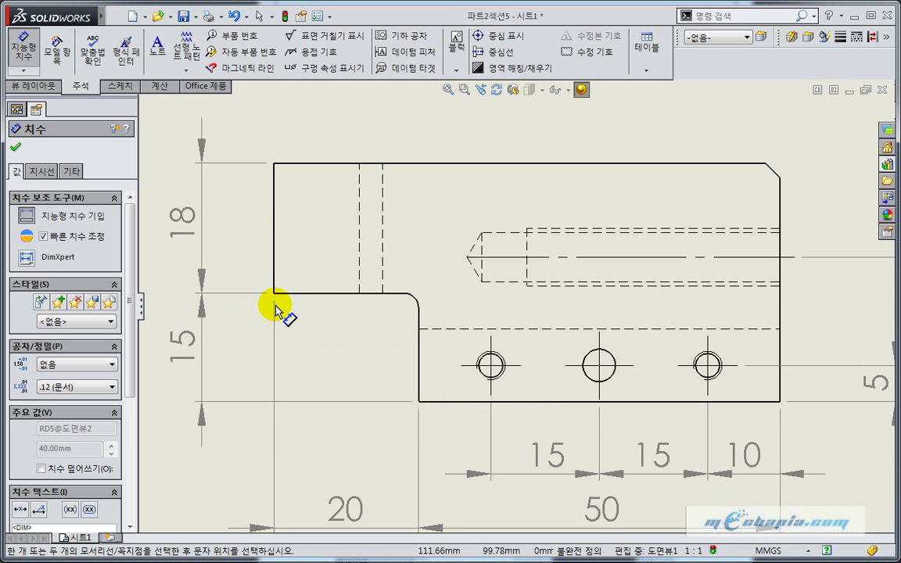
middle_click_drag(282, 312, 493, 311)
left_click(504, 306)
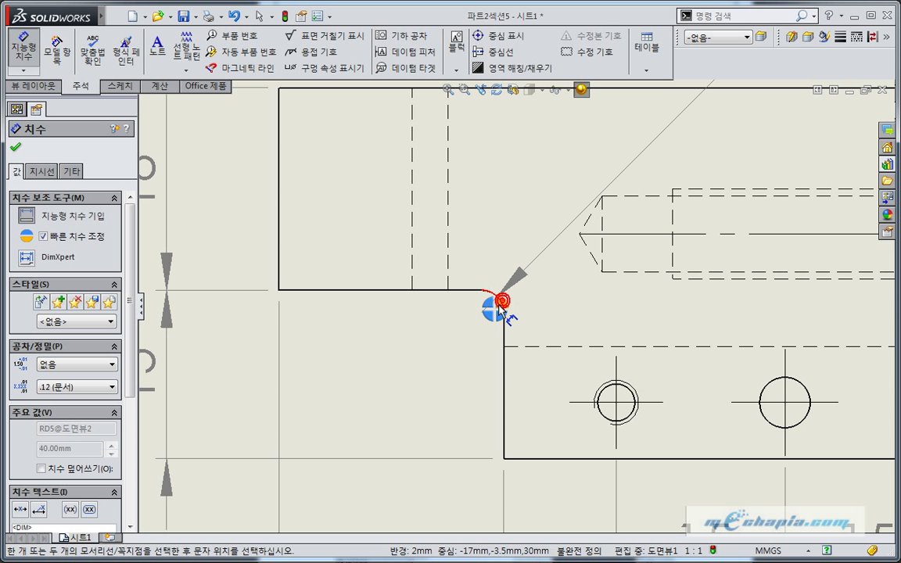
left_click(457, 342)
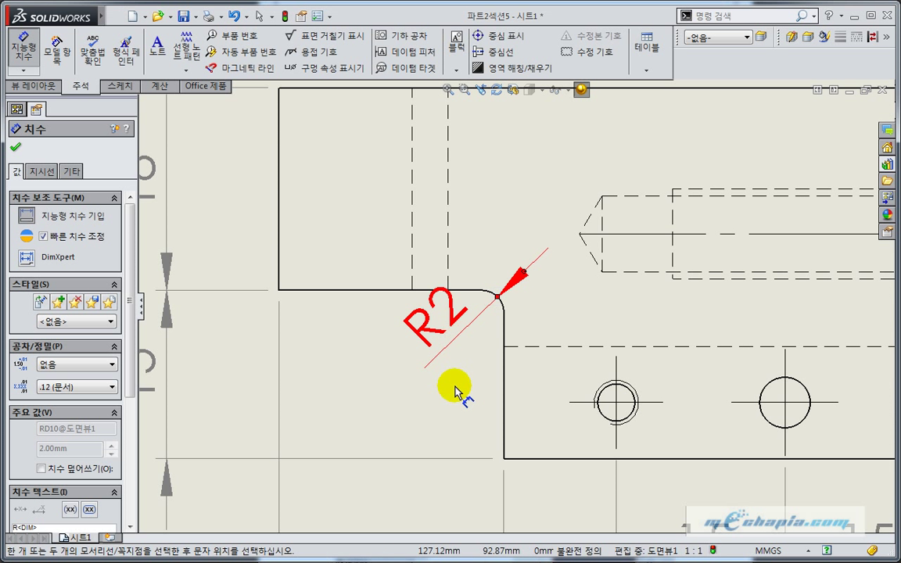
left_click(526, 270)
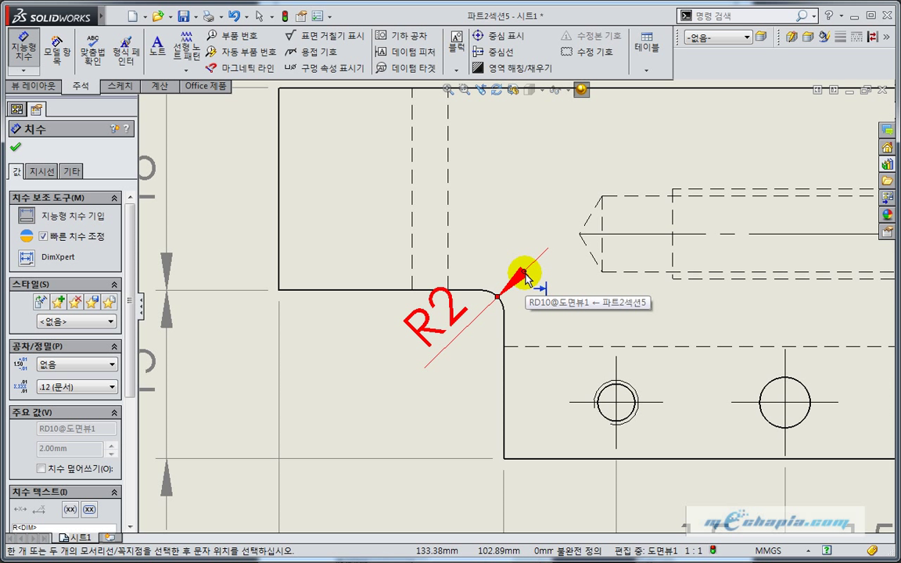
left_click(526, 273)
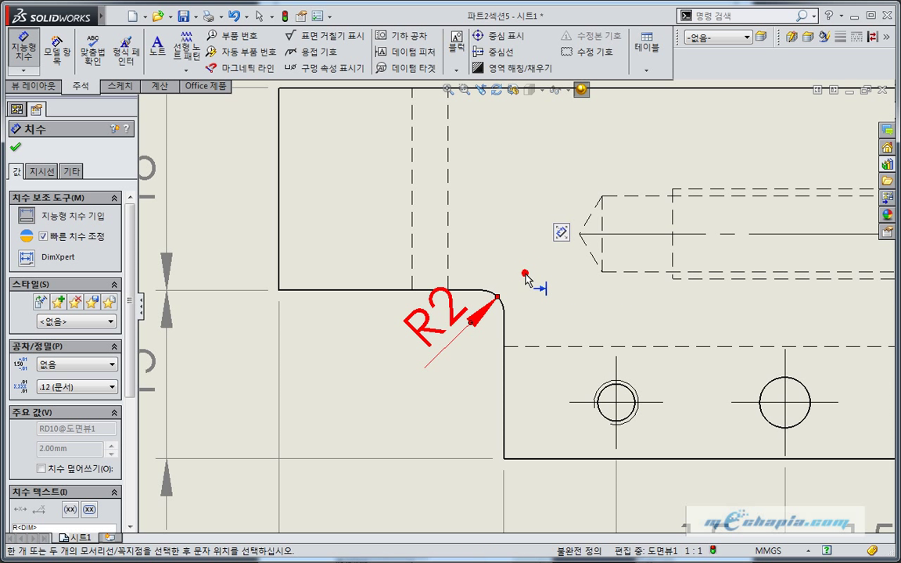
left_click(421, 396)
mouse_move(473, 342)
left_mouse_down()
mouse_move(427, 342)
mouse_move(408, 368)
left_mouse_up()
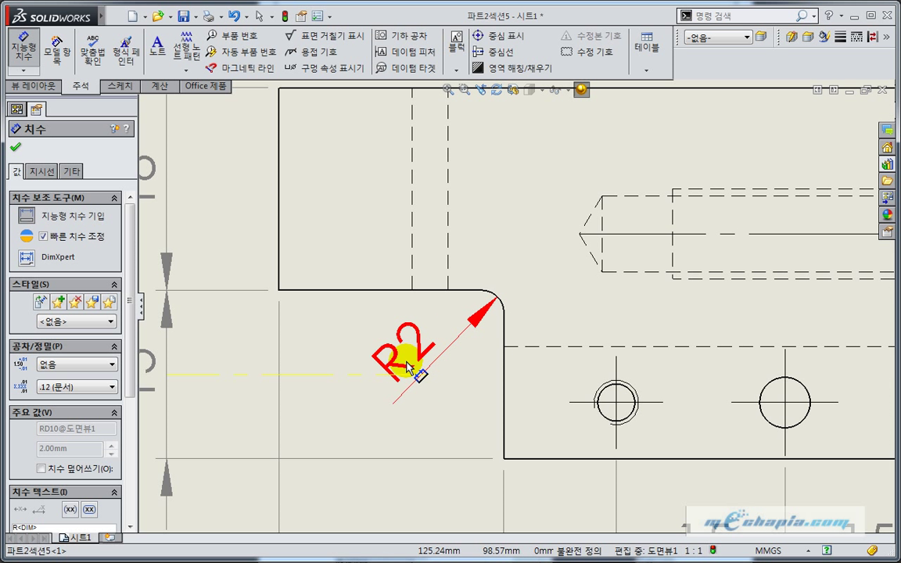
left_click(321, 426)
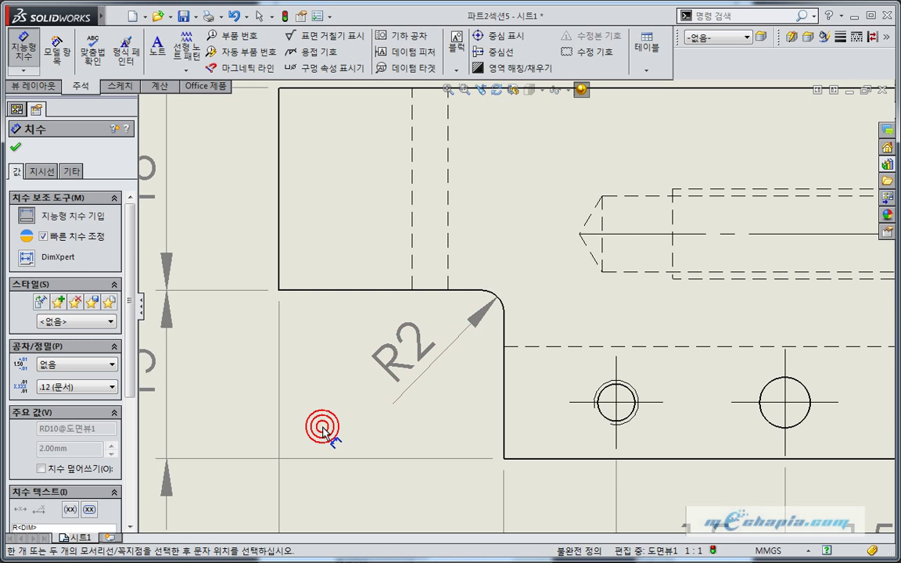
key("f")
left_click(533, 356)
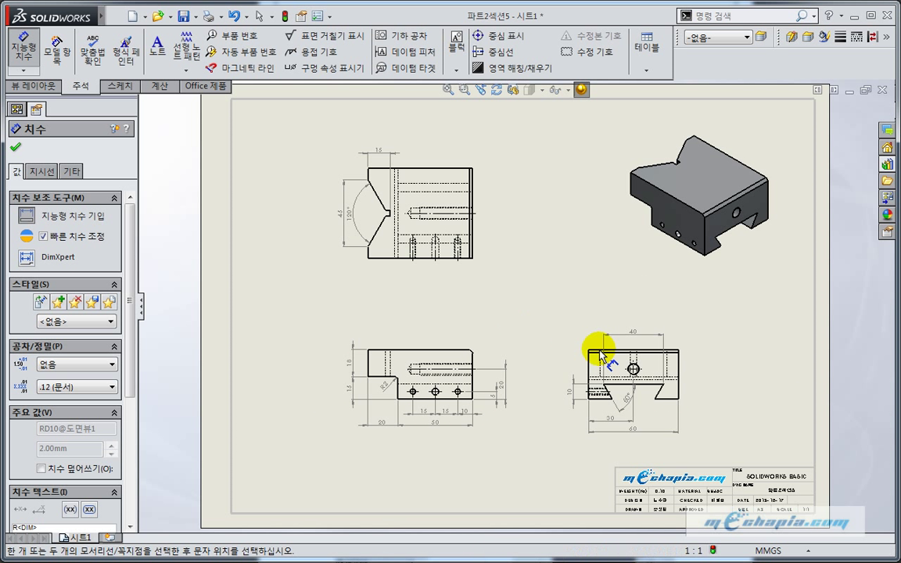
Attach a Ø6.80 ↓41.25 / M8-6H ↓35 hole callout to the tapped hole, placed above the view.
scroll(672, 362, "down", 3)
scroll(682, 364, "down", 2)
scroll(680, 367, "down", 2)
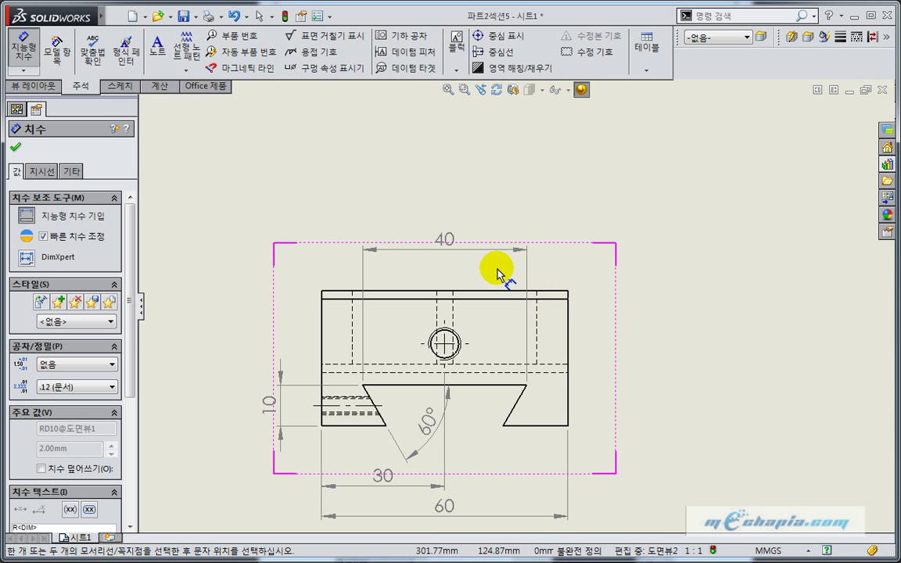
left_click(305, 68)
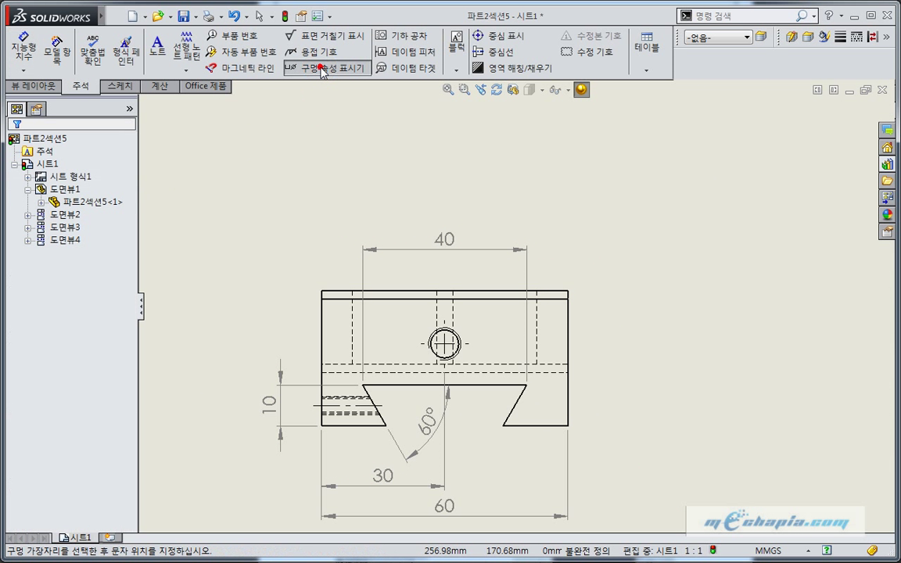
scroll(418, 309, "down", 3)
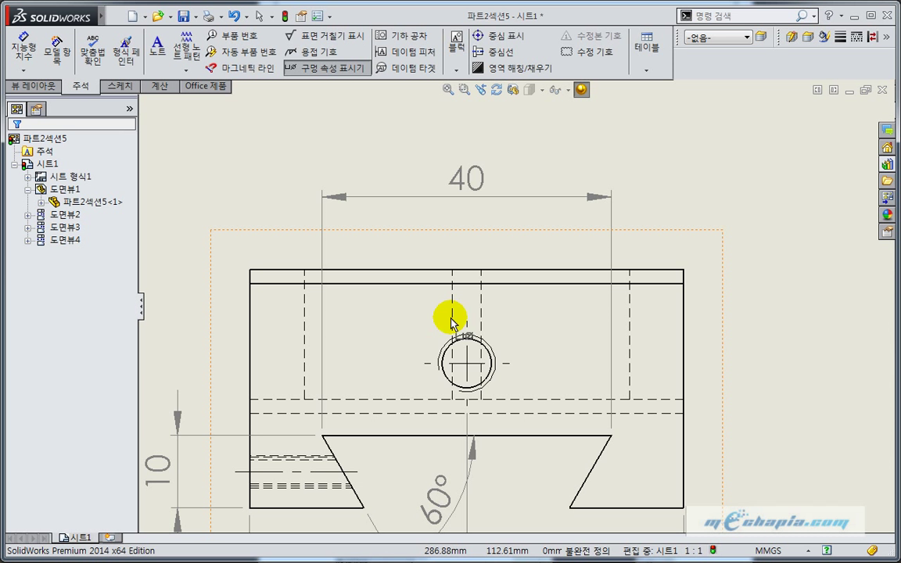
left_click(486, 351)
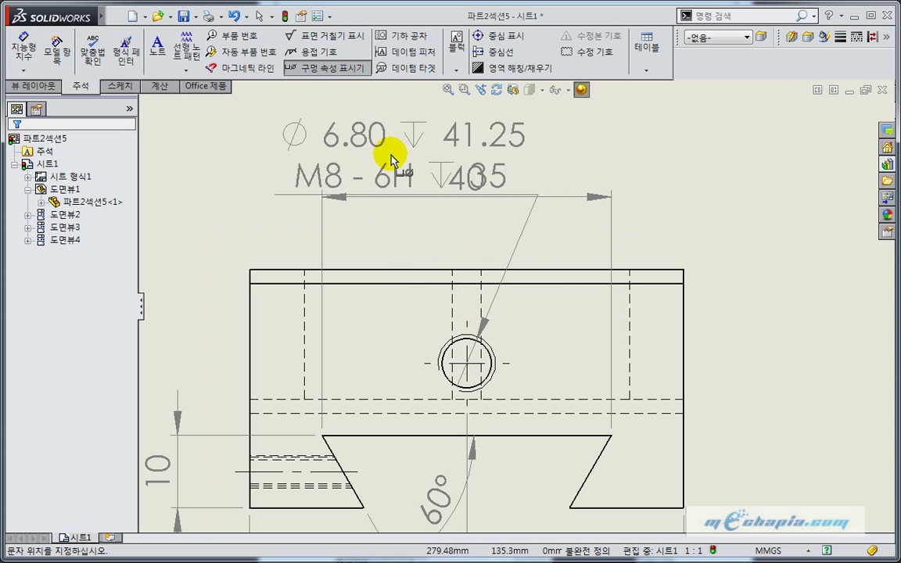
middle_click_drag(342, 177, 466, 311)
scroll(466, 312, "up", 3)
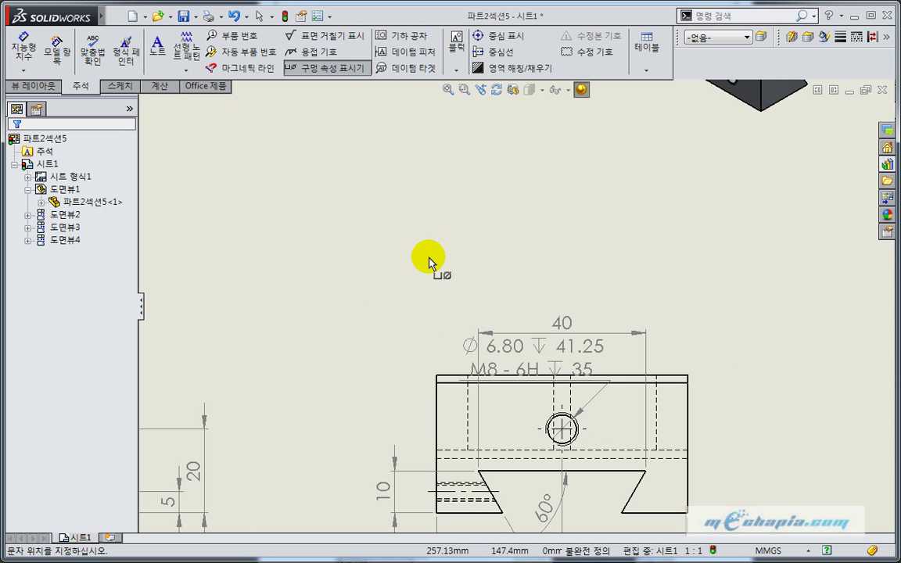
left_click(319, 168)
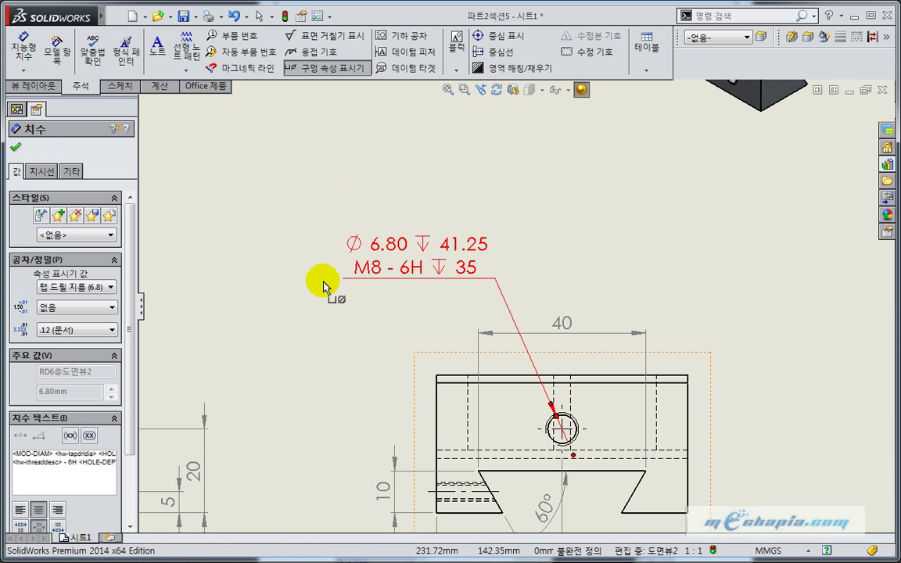
left_click(326, 288)
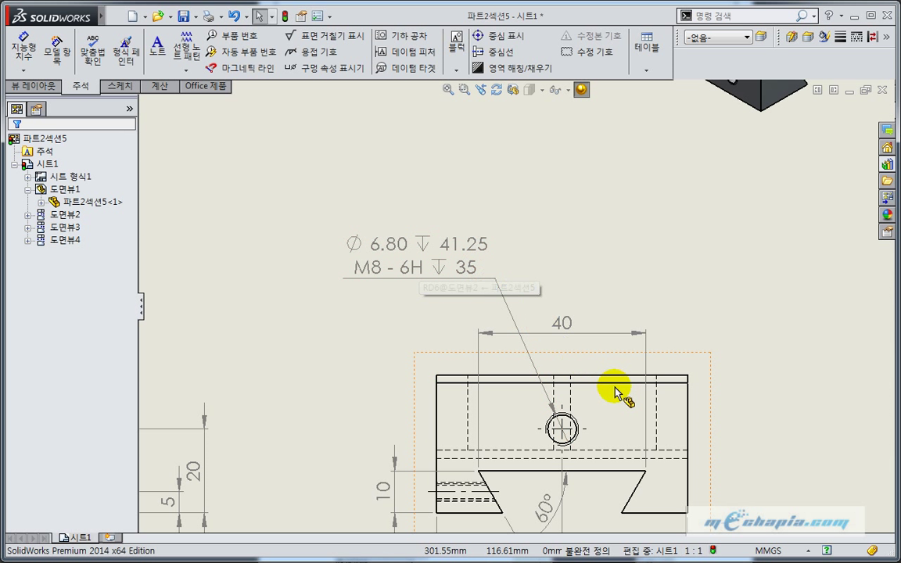
Select the hole callout and click within its text before deselecting it.
scroll(501, 277, "down", 1)
scroll(469, 277, "down", 2)
left_click(398, 277)
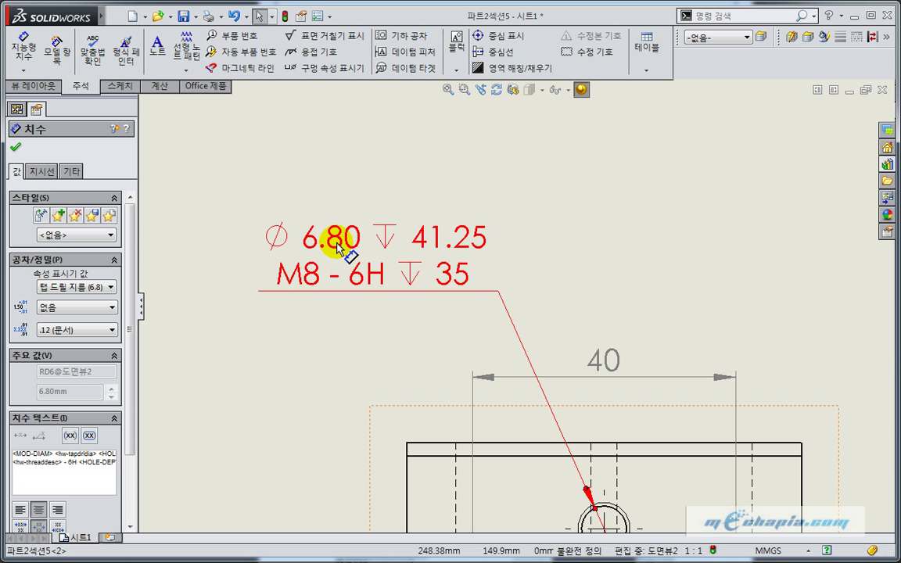
left_click(67, 467)
left_click(47, 460)
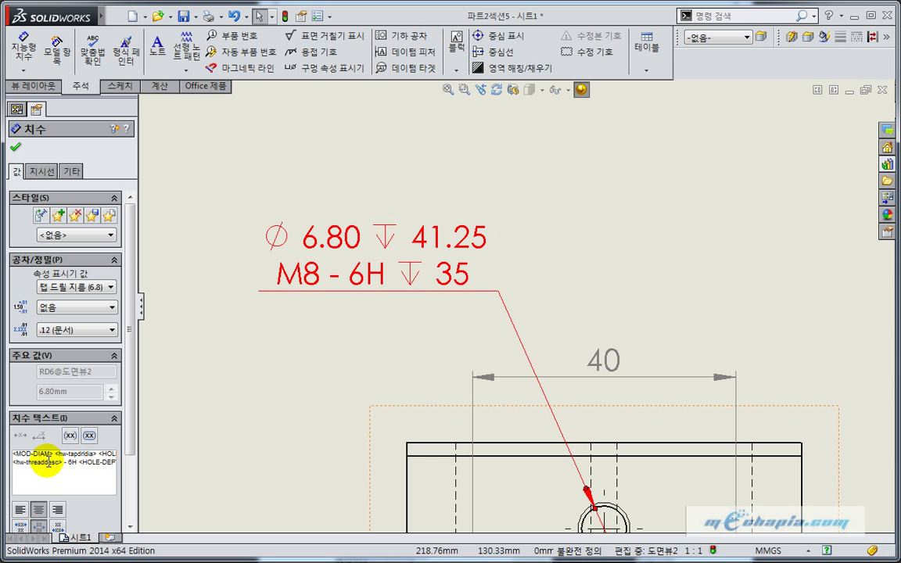
left_click(271, 428)
Add a Ø 4.50 관통 callout on the middle hole and 2 x Ø 3.30 / M4-6H 관통 on the right hole.
scroll(274, 418, "up", 5)
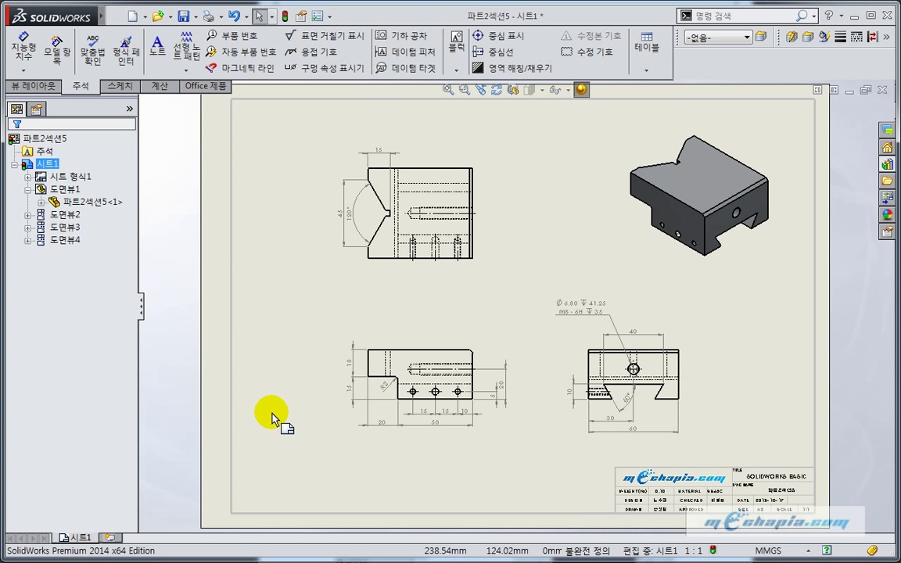
scroll(337, 407, "up", 2)
scroll(345, 392, "down", 2)
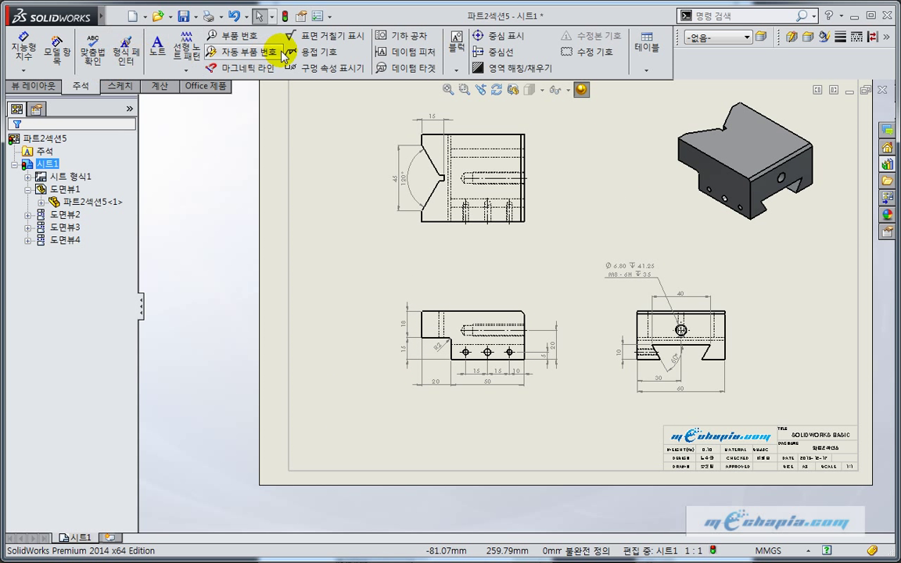
left_click(325, 68)
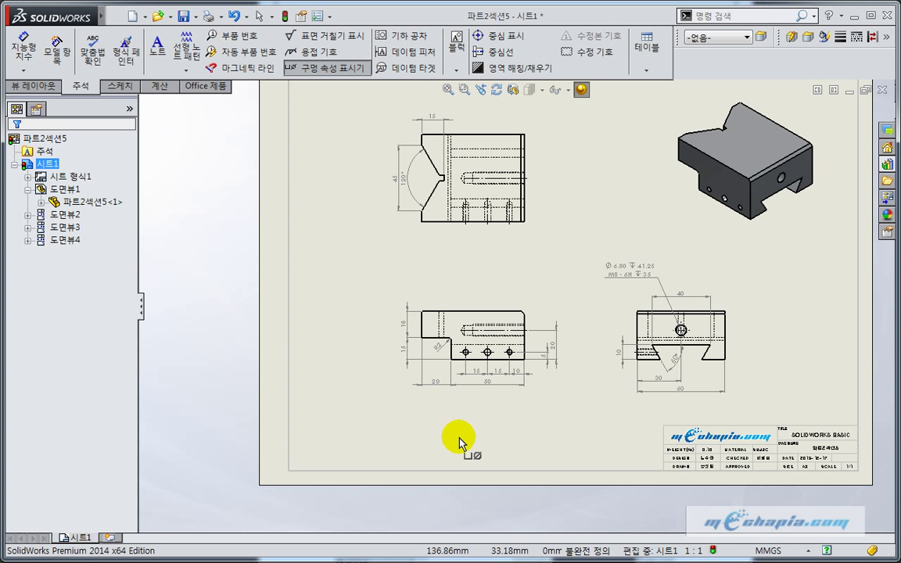
scroll(512, 485, "down", 1)
scroll(502, 396, "down", 3)
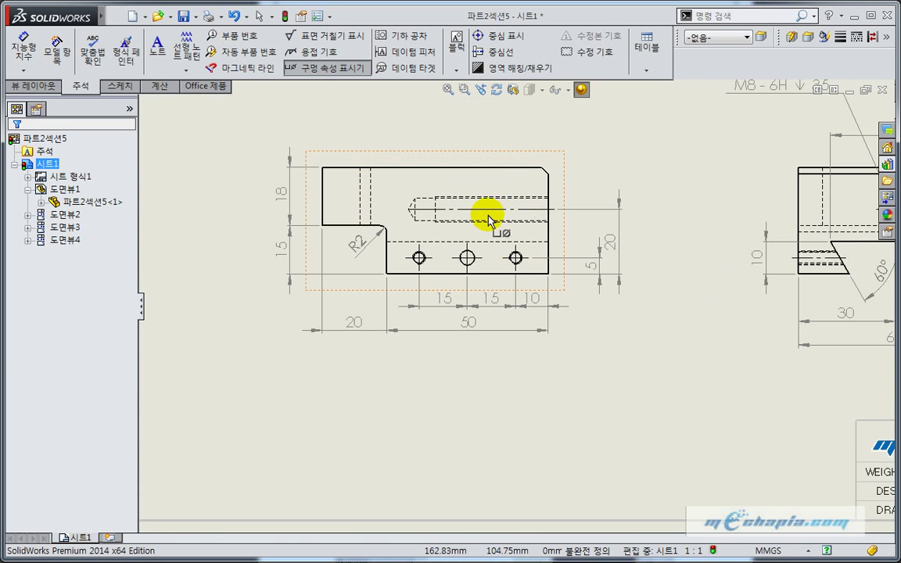
left_click(467, 256)
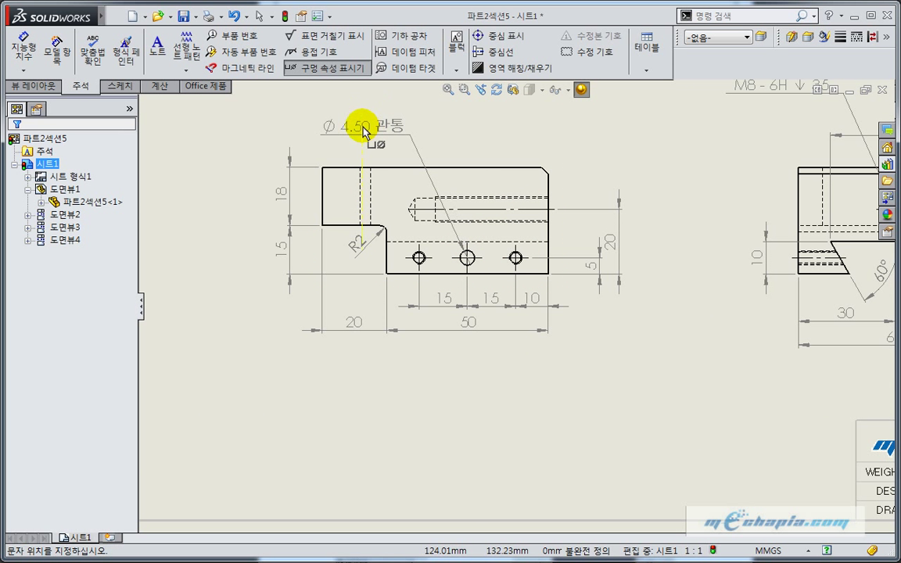
left_click(364, 129)
scroll(508, 266, "down", 1)
left_click(513, 265)
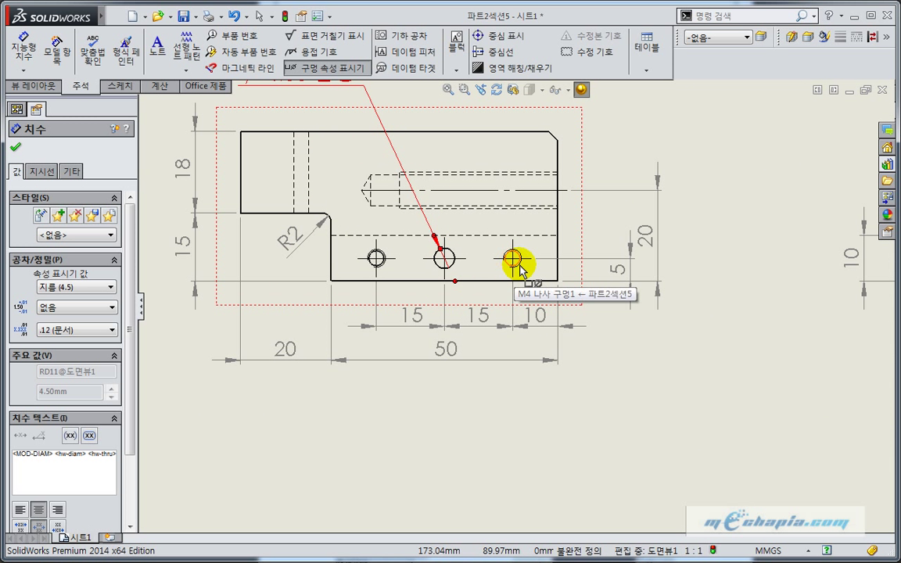
left_click(681, 375)
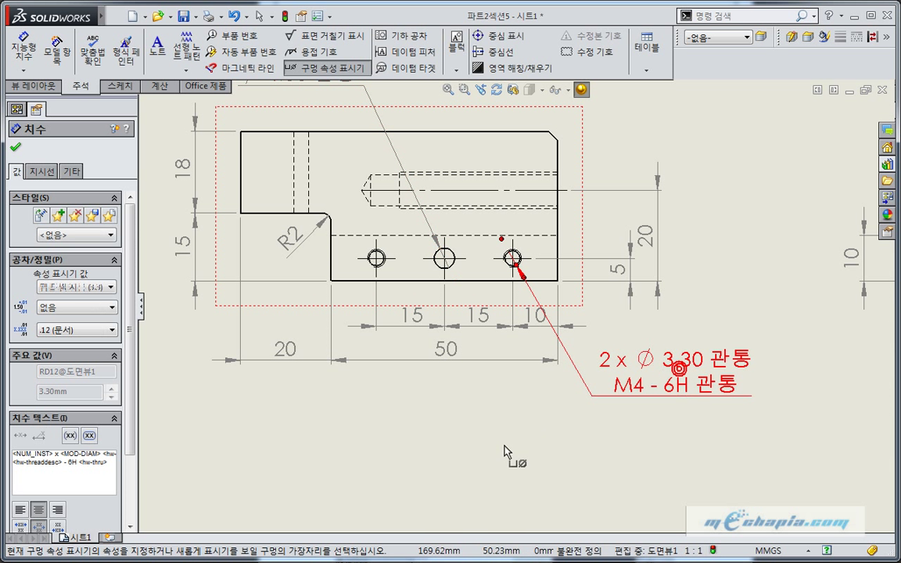
scroll(504, 446, "up", 3)
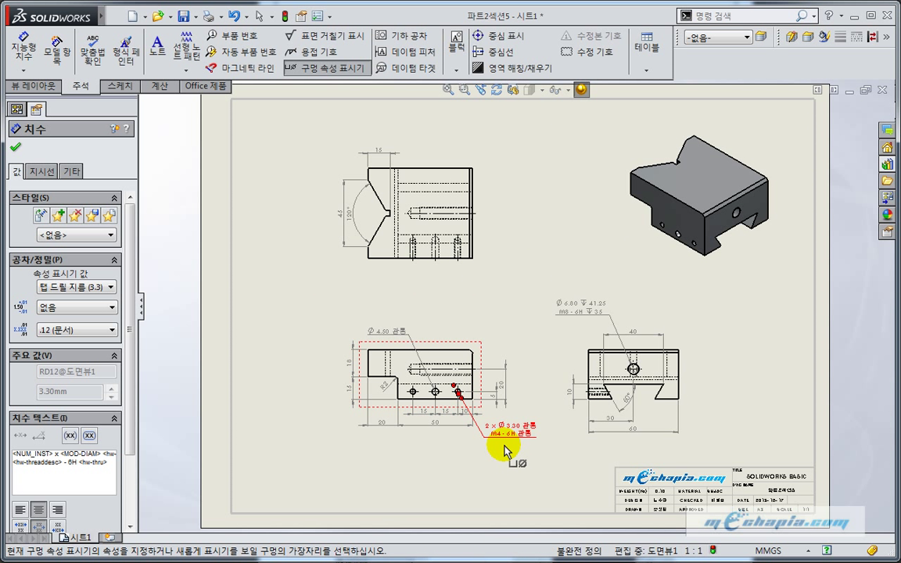
Add a 2 X 45° chamfer dimension to the top-right chamfer of the three-hole view.
left_click(23, 70)
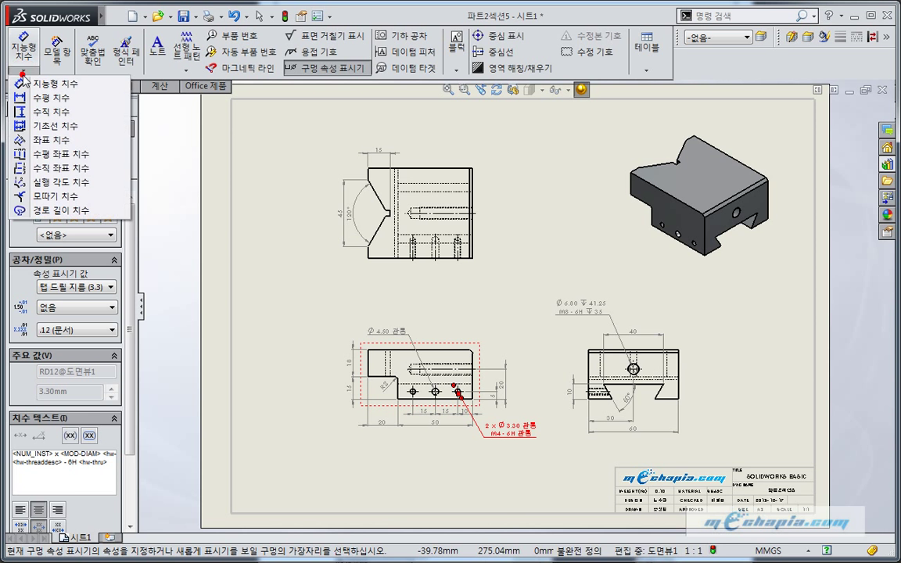
left_click(60, 196)
scroll(513, 363, "down", 2)
scroll(475, 342, "down", 2)
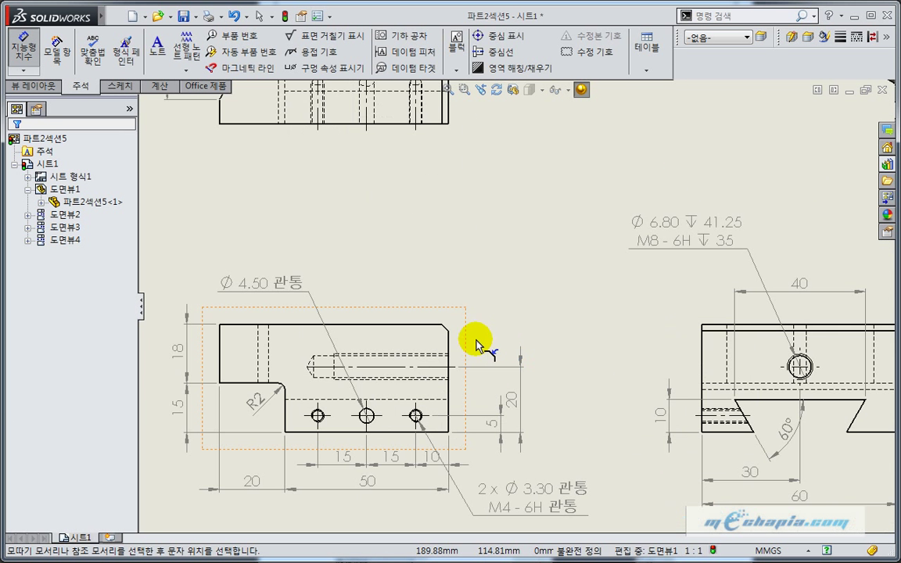
scroll(452, 321, "down", 2)
left_click(434, 311)
left_click(413, 306)
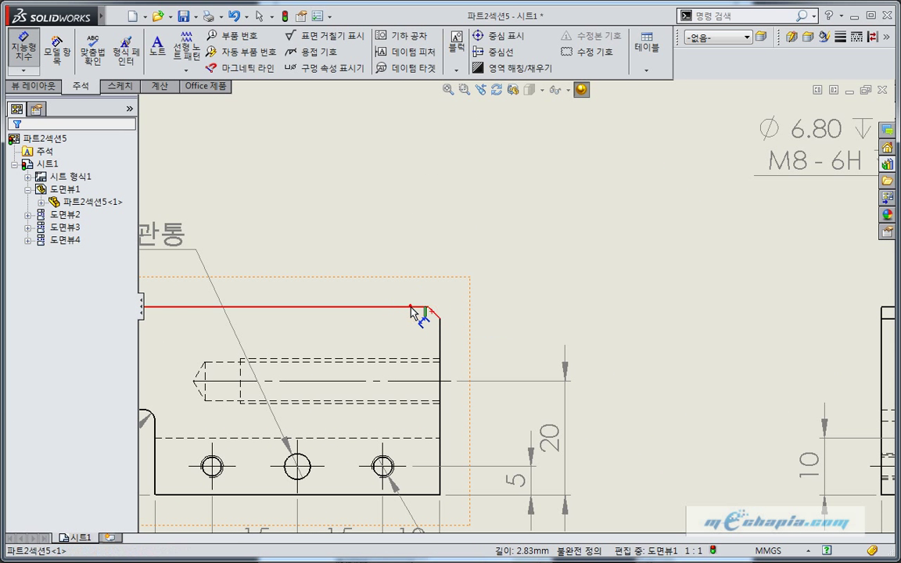
left_click(502, 250)
key("Escape")
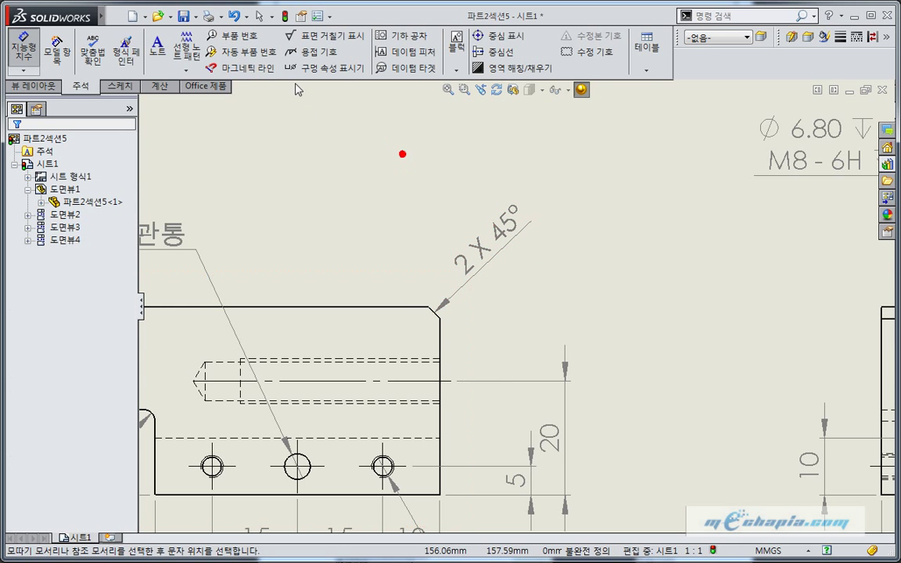
Set the document's chamfer dimension text to the leader-style C1 format so it reads C2.
left_click(318, 15)
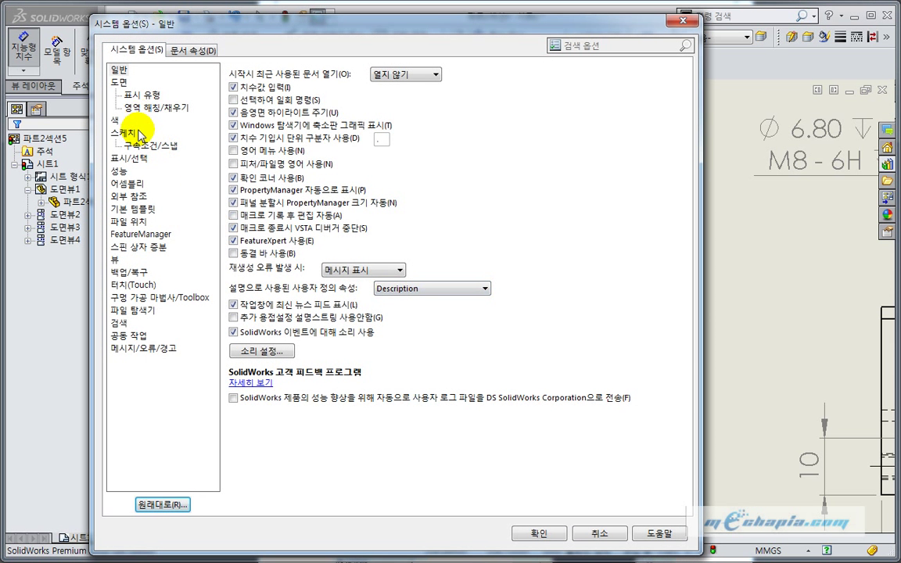
left_click(177, 49)
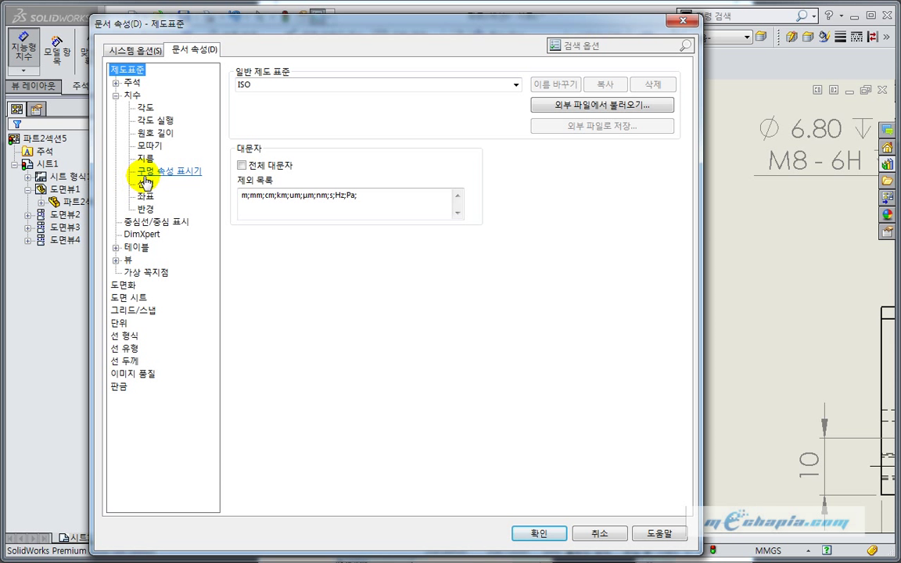
left_click(148, 146)
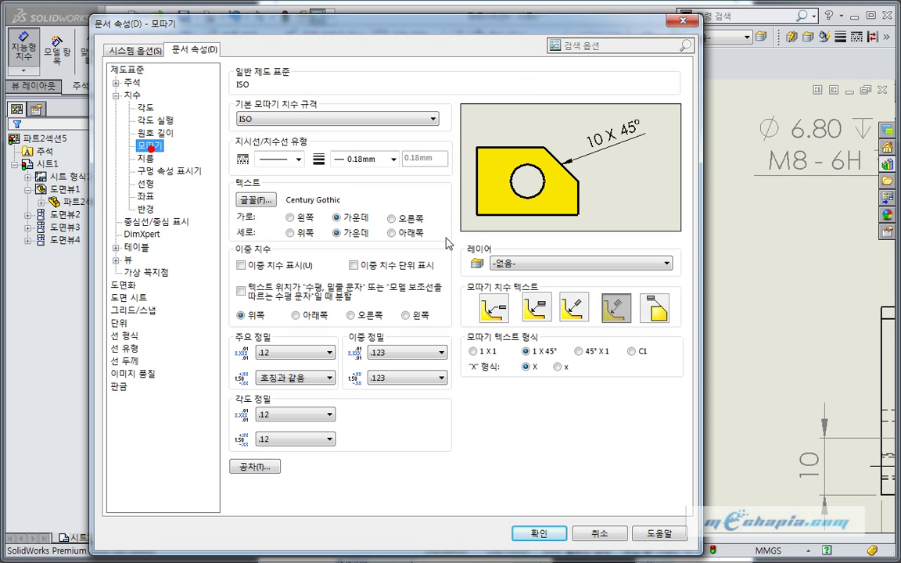
left_click(537, 310)
left_click(631, 352)
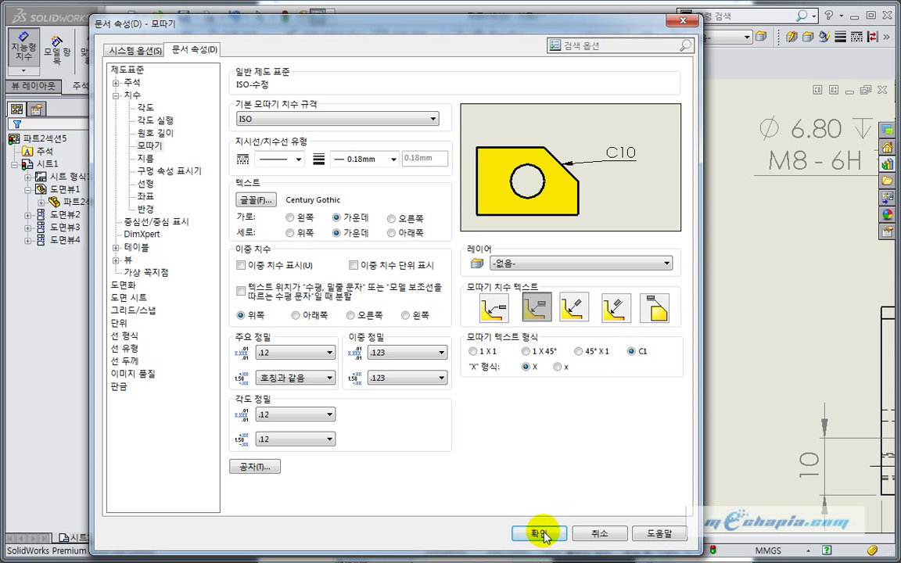
left_click(539, 533)
Fit the sheet and check the new C2 chamfer note.
key("f")
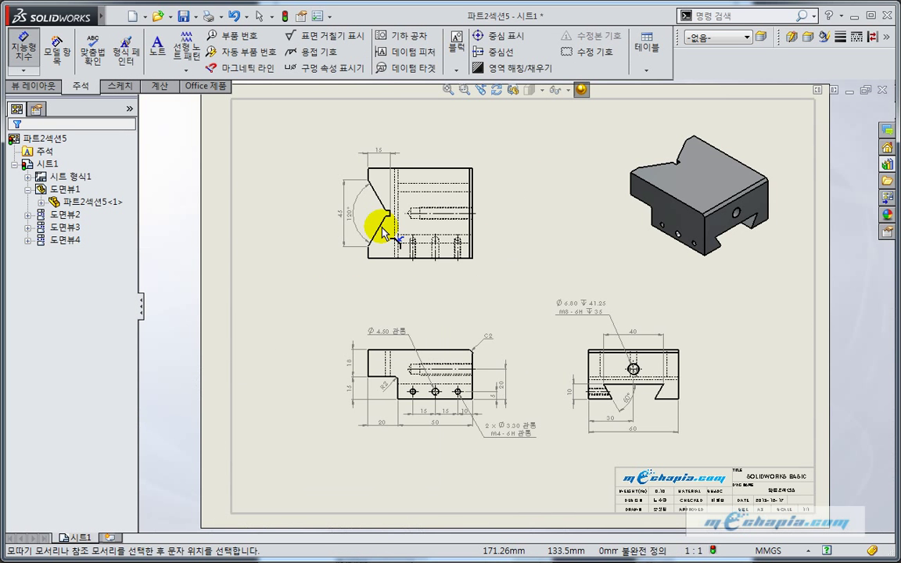
scroll(495, 356, "down", 3)
scroll(494, 332, "down", 3)
left_click(505, 288)
left_click(607, 278)
key("f")
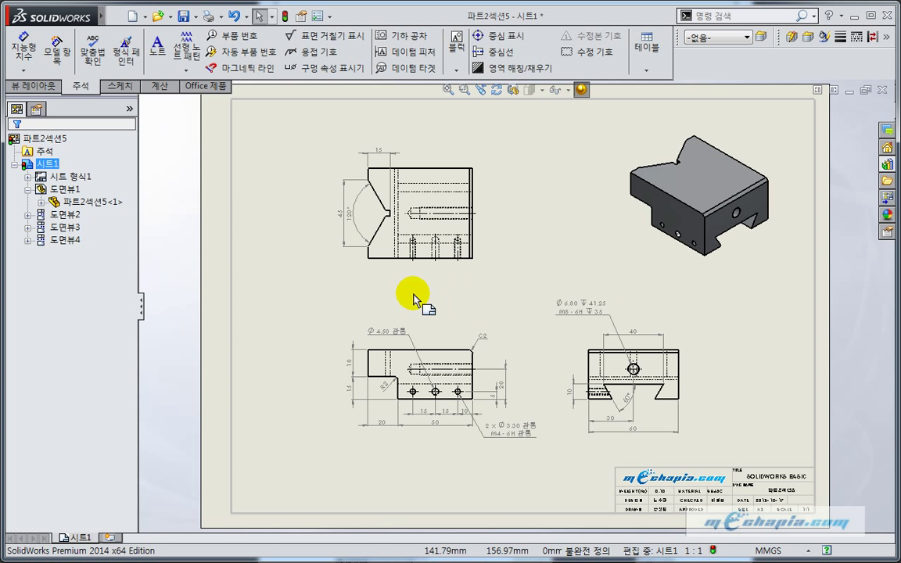
left_click(411, 297)
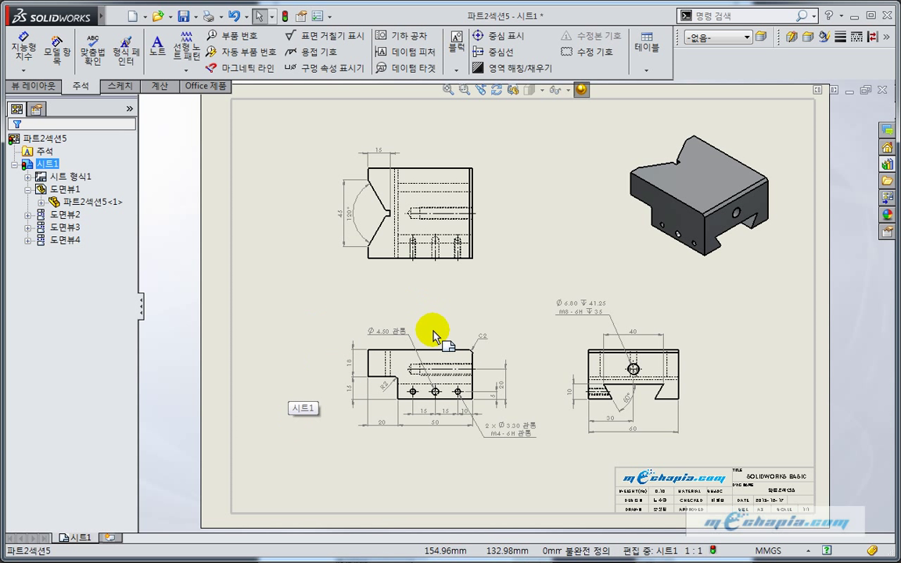
Set the lower-left drawing view to Hidden Lines Removed and bring up the View Layout tools.
left_click(434, 350)
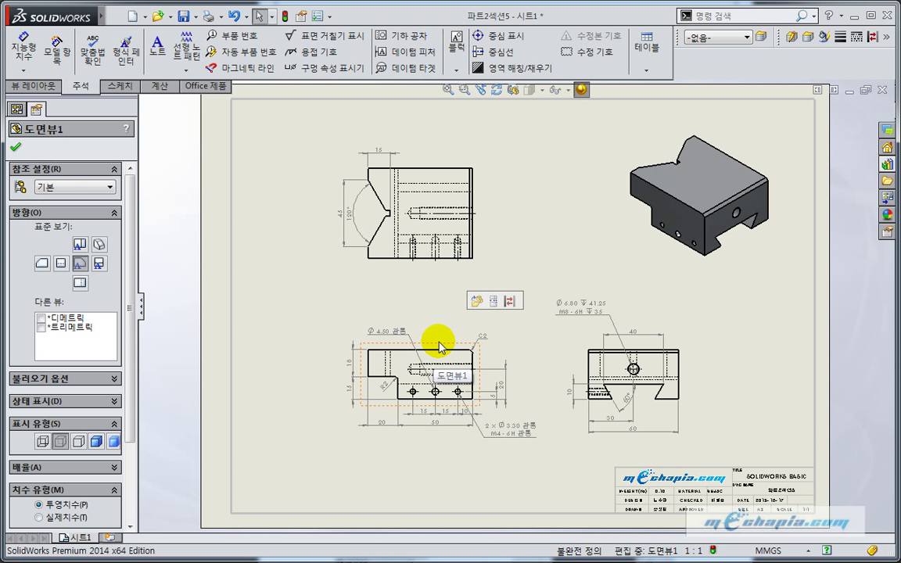
left_click(79, 443)
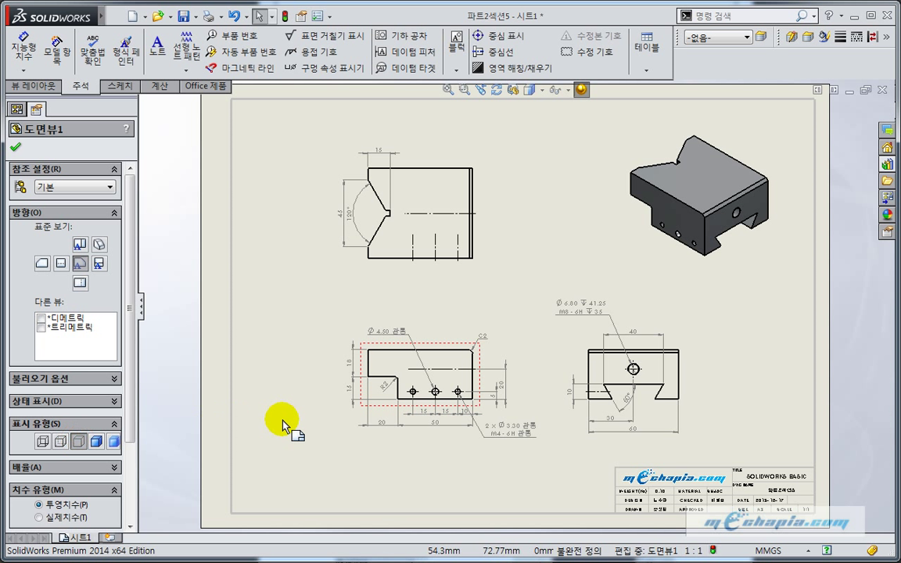
left_click(283, 420)
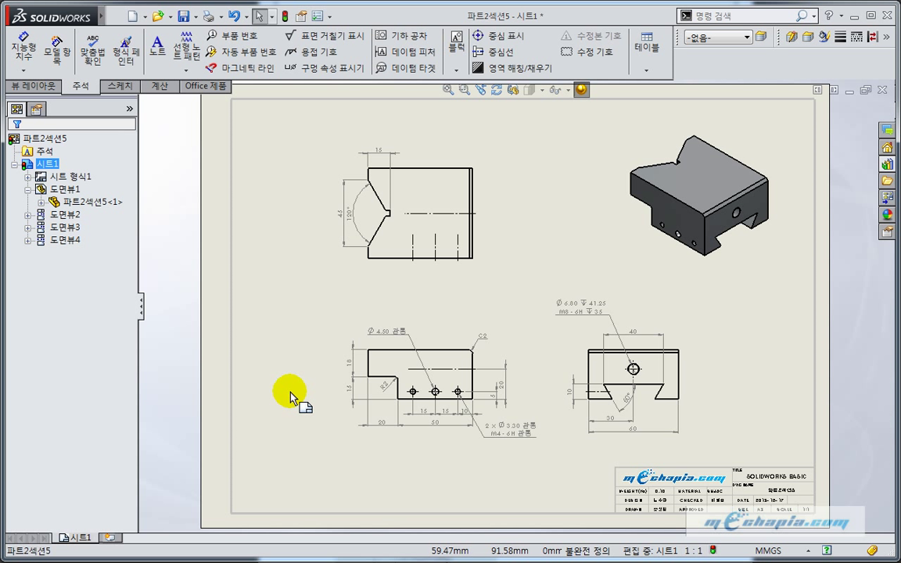
left_click(32, 87)
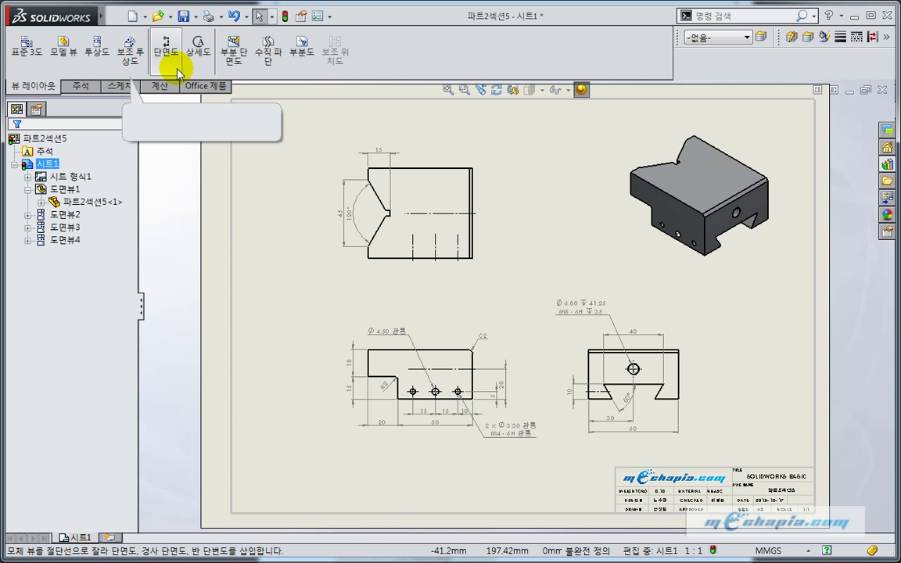
Start a broken-out section and sketch a closed spline around the front view's tapped-hole area.
left_click(241, 54)
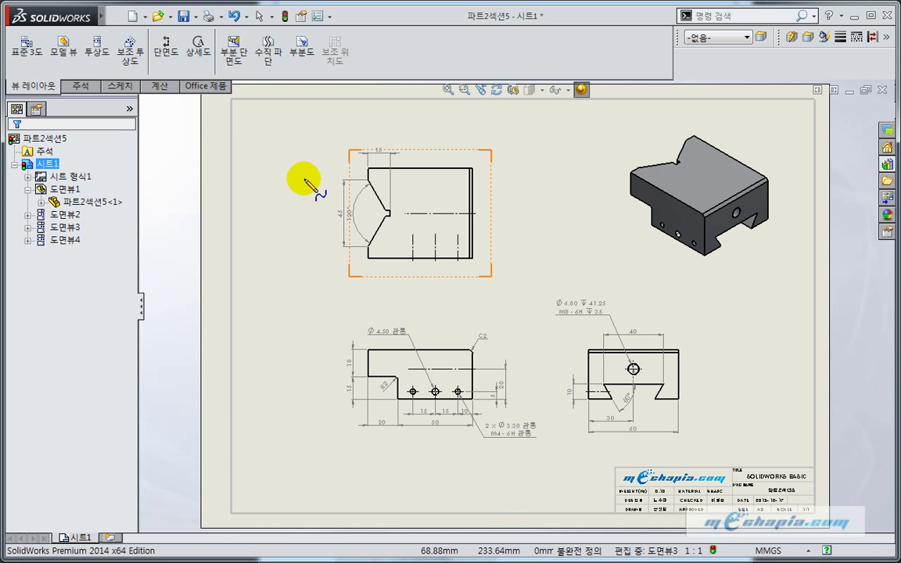
scroll(493, 438, "down", 5)
scroll(476, 391, "down", 1)
scroll(472, 384, "up", 3)
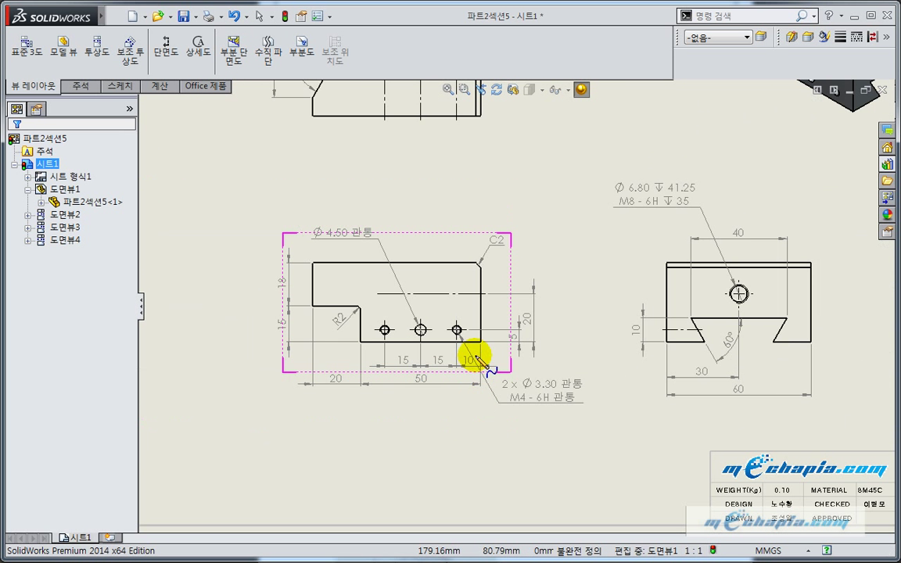
scroll(465, 314, "down", 2)
scroll(505, 260, "down", 2)
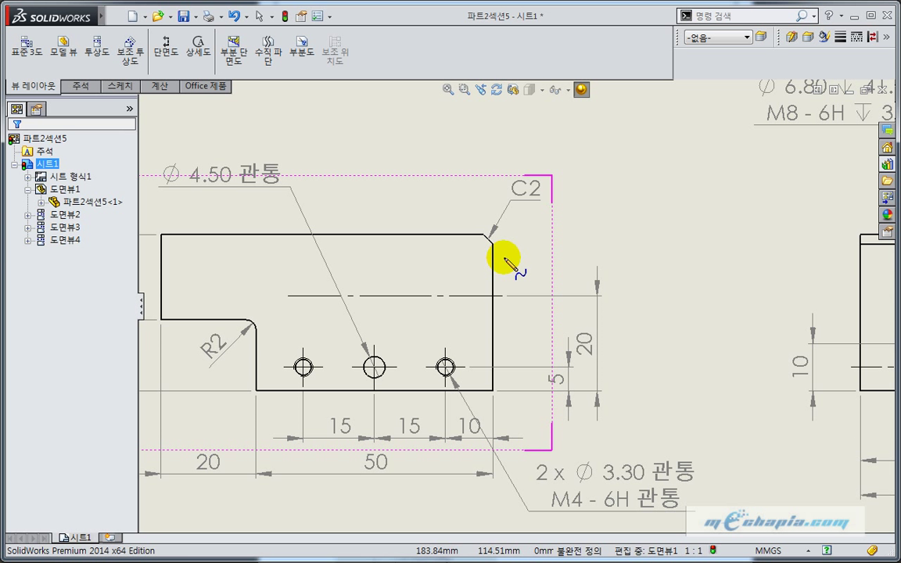
left_click(504, 257)
left_click(402, 252)
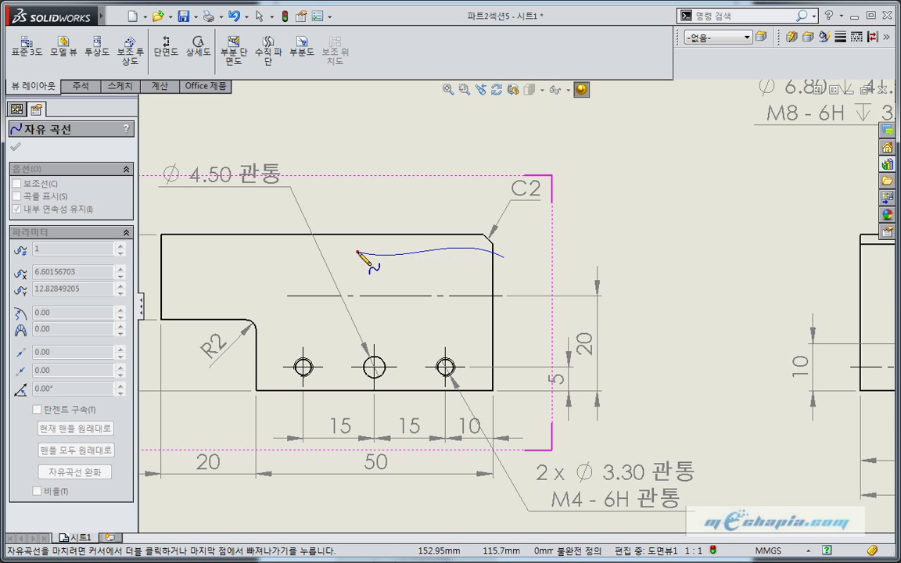
left_click(237, 275)
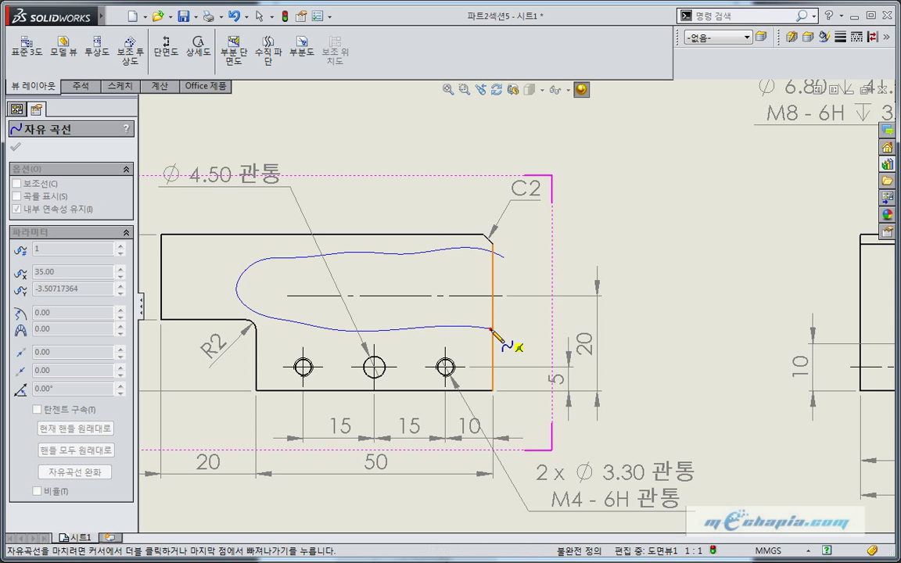
left_click(504, 257)
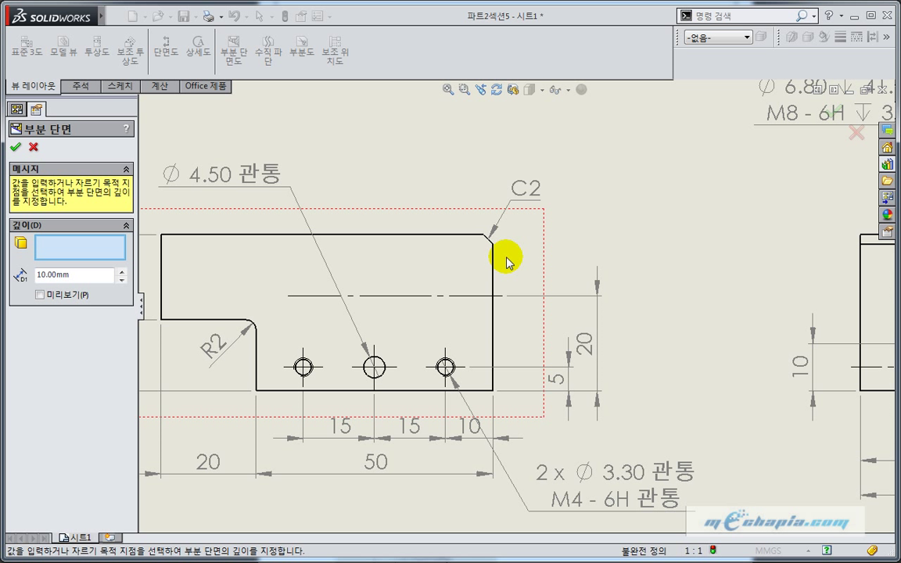
Take the section depth from the M8 hole edge, apply the cut, and pan to the right-side view.
scroll(382, 300, "up", 2)
scroll(329, 305, "up", 2)
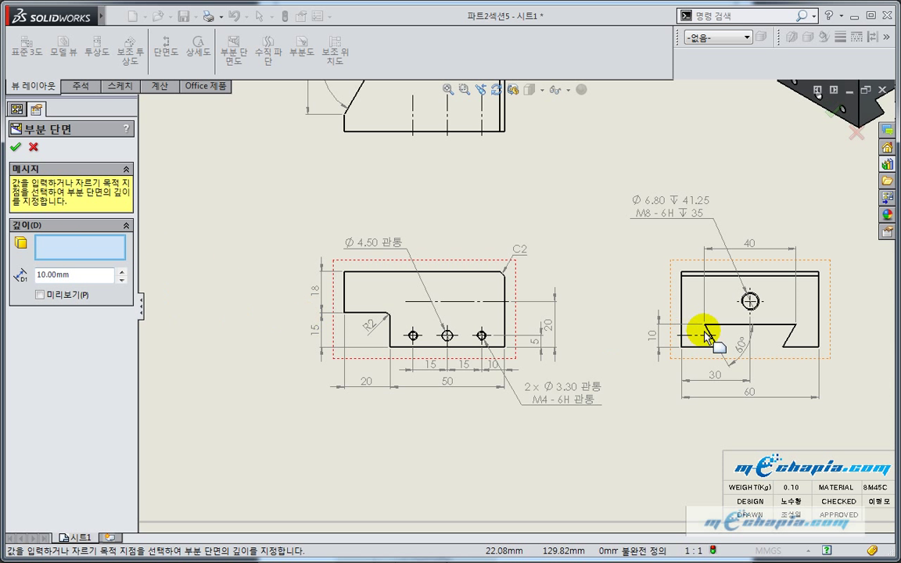
scroll(700, 332, "down", 5)
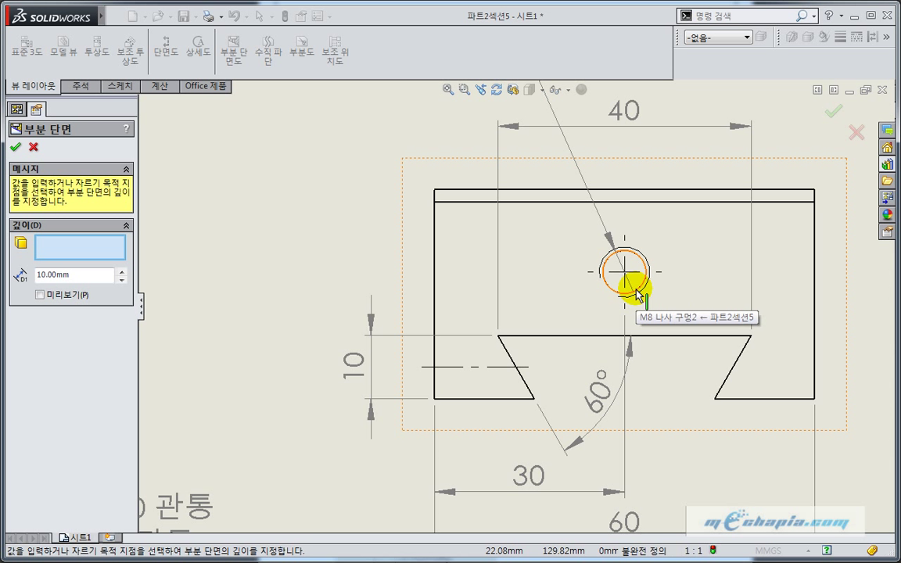
left_click(636, 293)
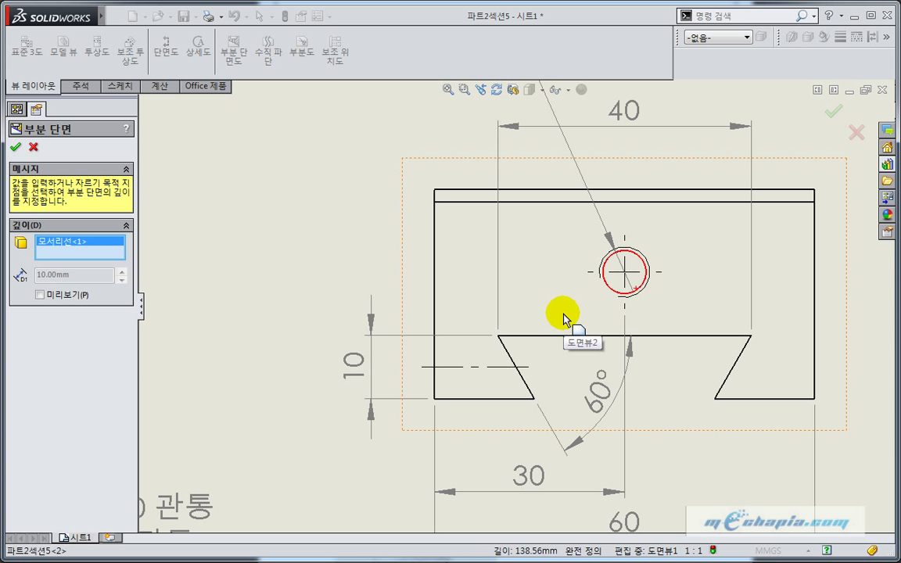
scroll(567, 312, "up", 4)
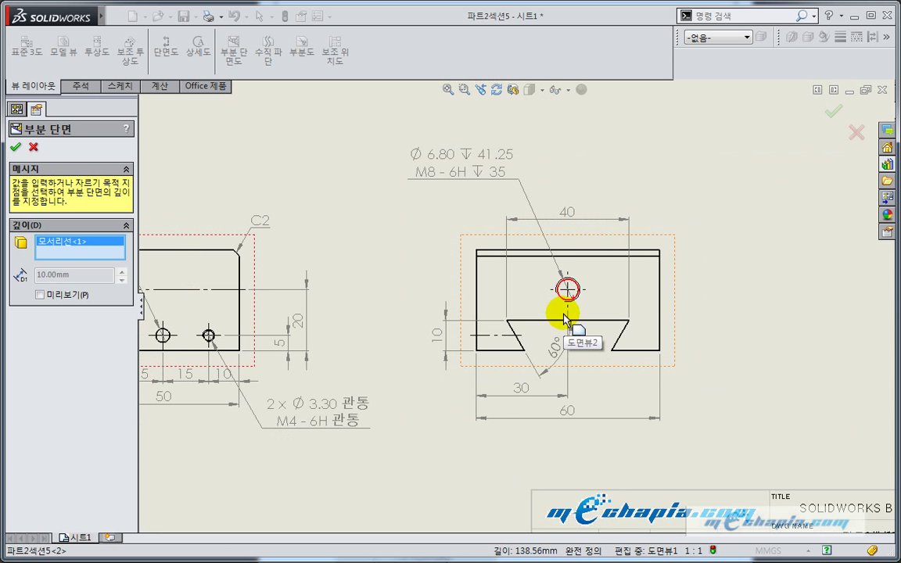
left_click(16, 148)
middle_click_drag(256, 449, 400, 485, "ctrl")
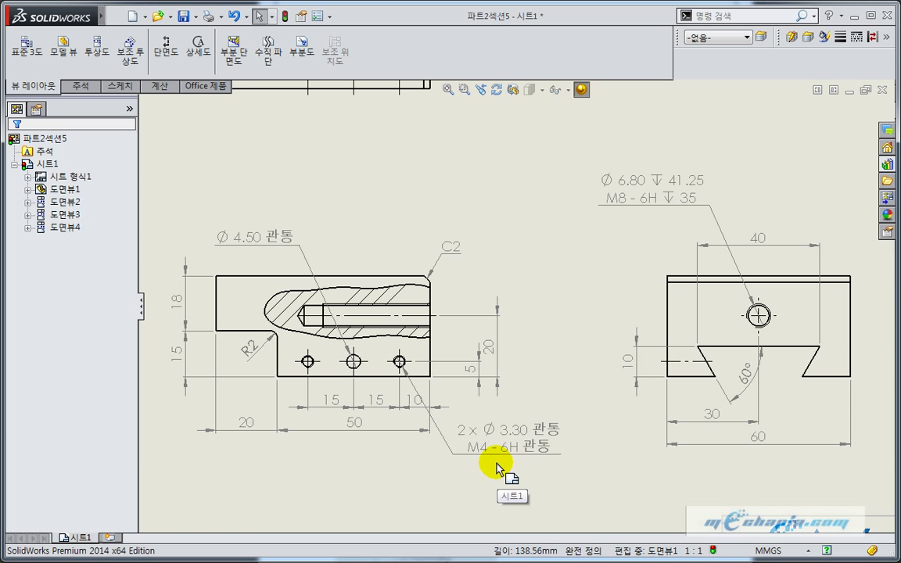
middle_click_drag(603, 416, 371, 397, "ctrl")
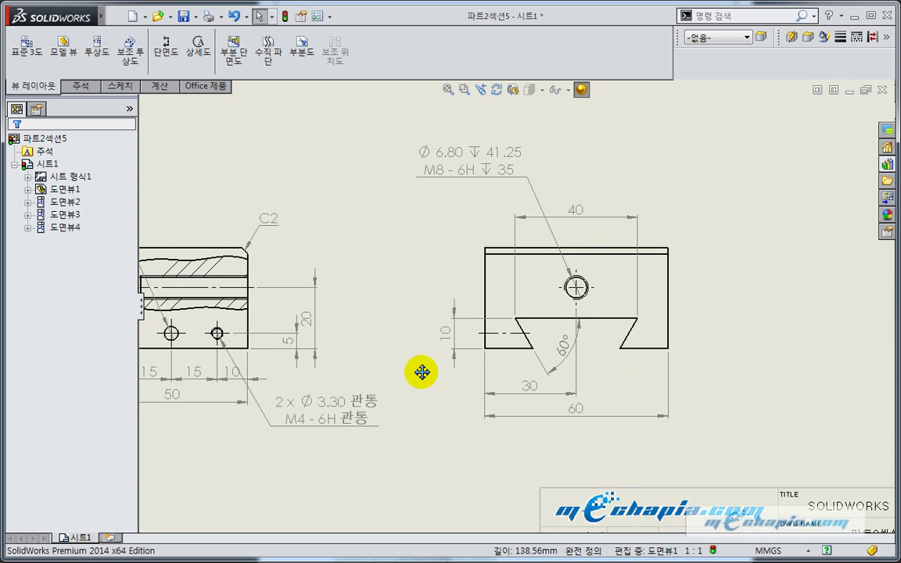
Circle the dovetail slot in the right-side view and place detail view A at 2:1.
left_click(197, 72)
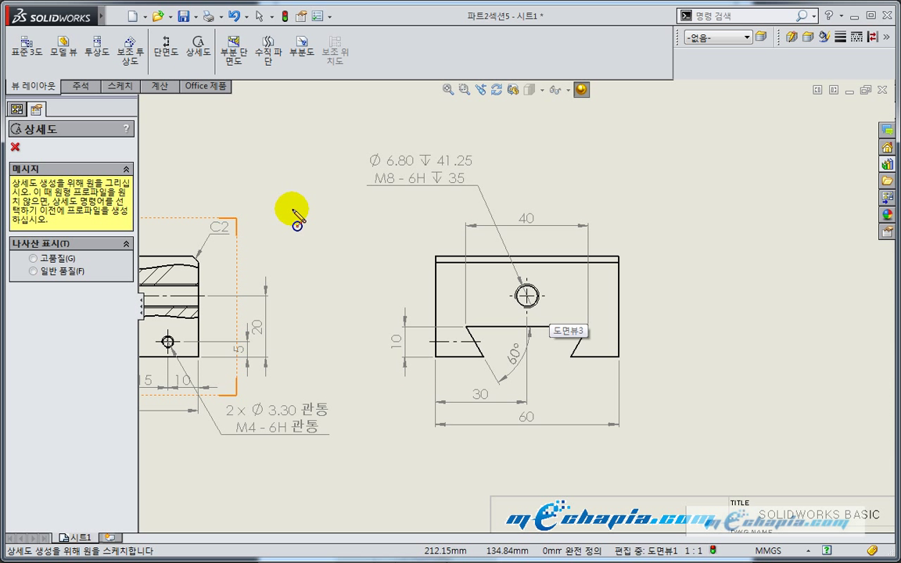
scroll(579, 368, "down", 1)
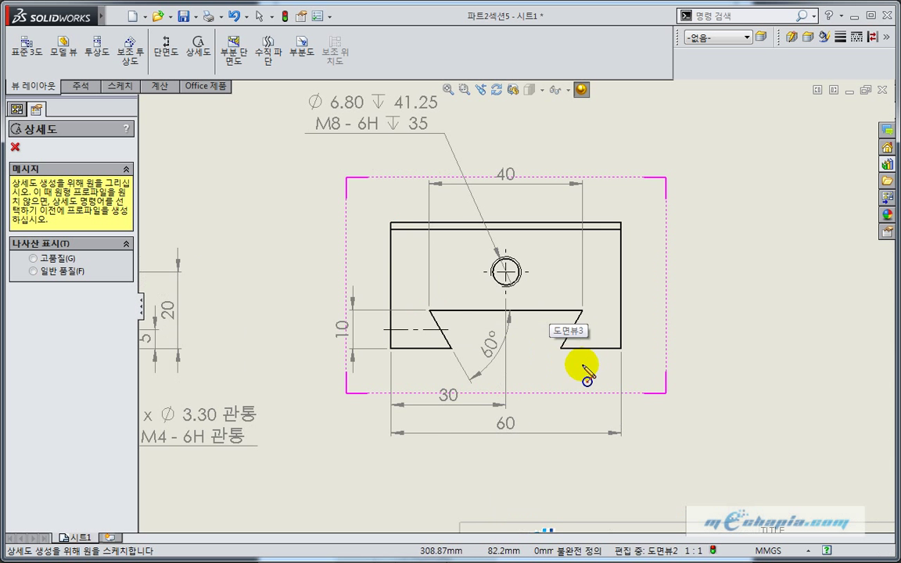
scroll(559, 342, "down", 1)
scroll(564, 357, "down", 1)
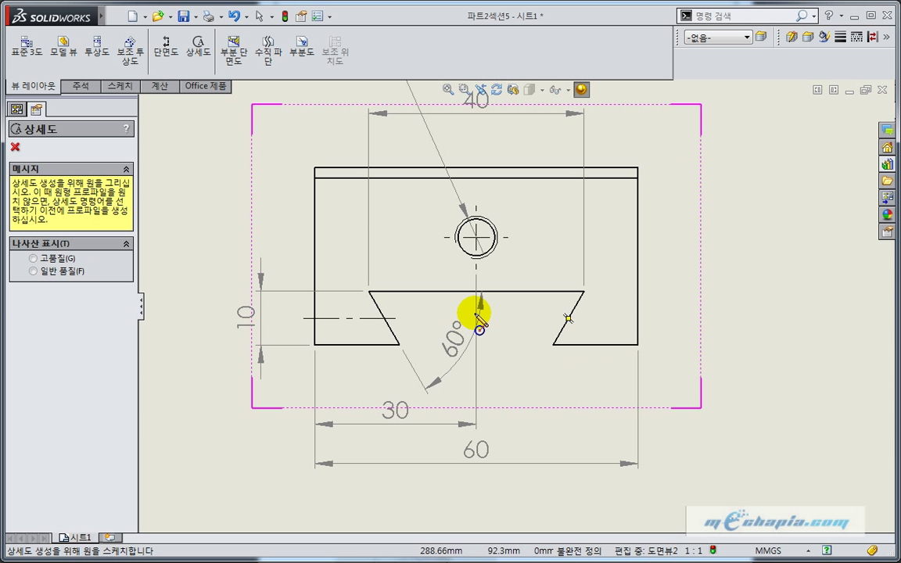
left_click_drag(475, 315, 575, 393)
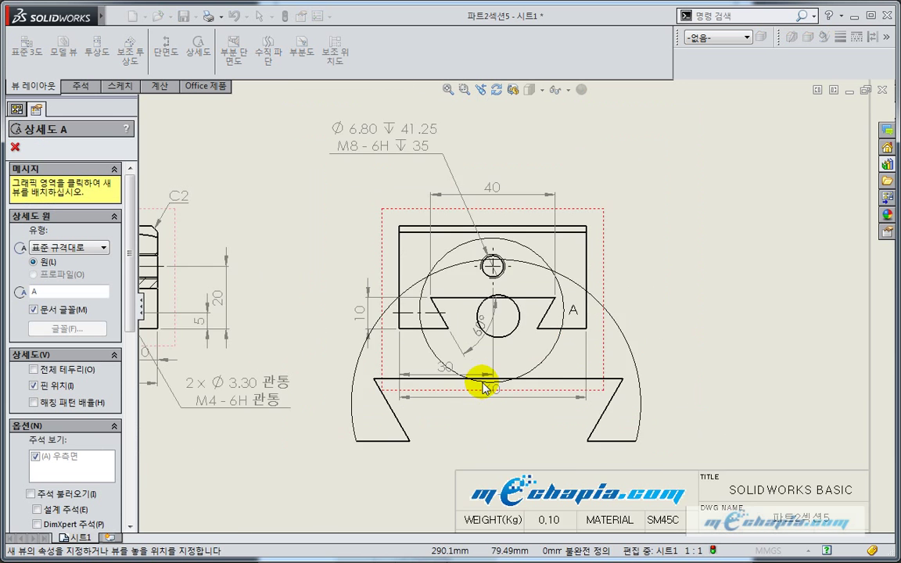
scroll(477, 383, "up", 5)
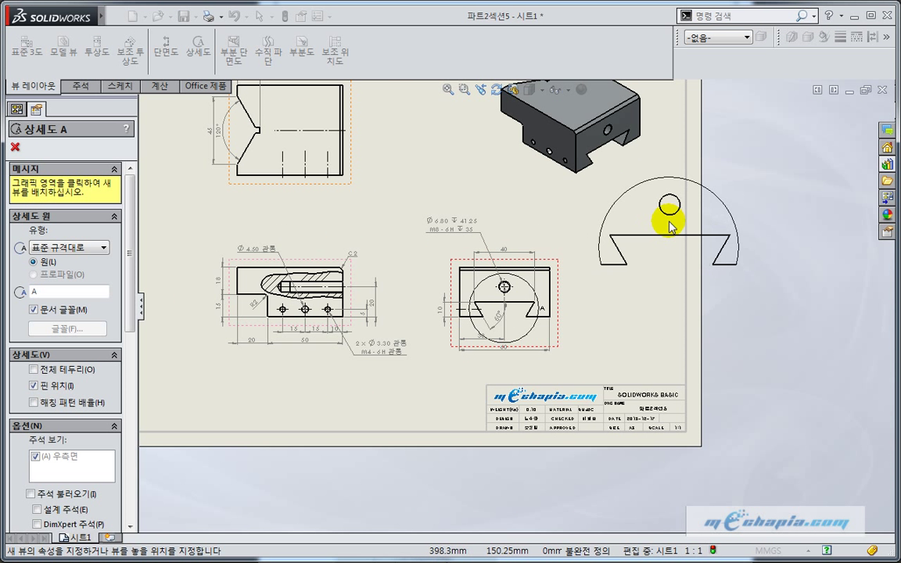
left_click(671, 227)
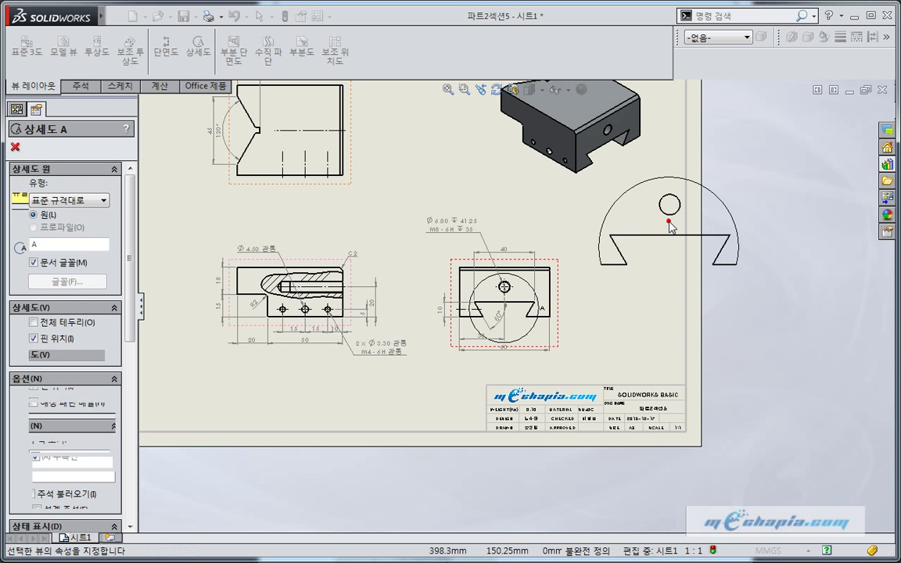
key("f")
key("Escape")
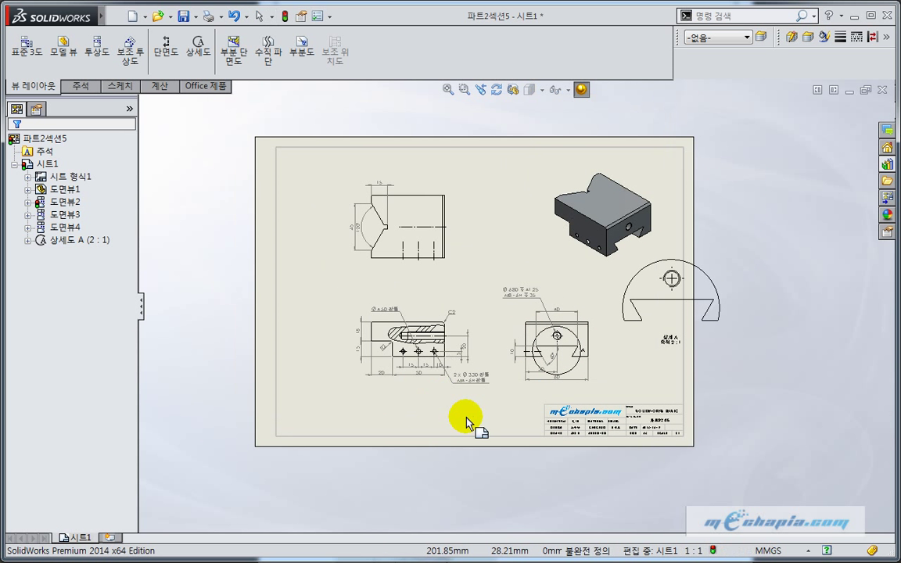
Move the sectioned front view left and down, and the right-side view closer to it.
left_click(364, 362)
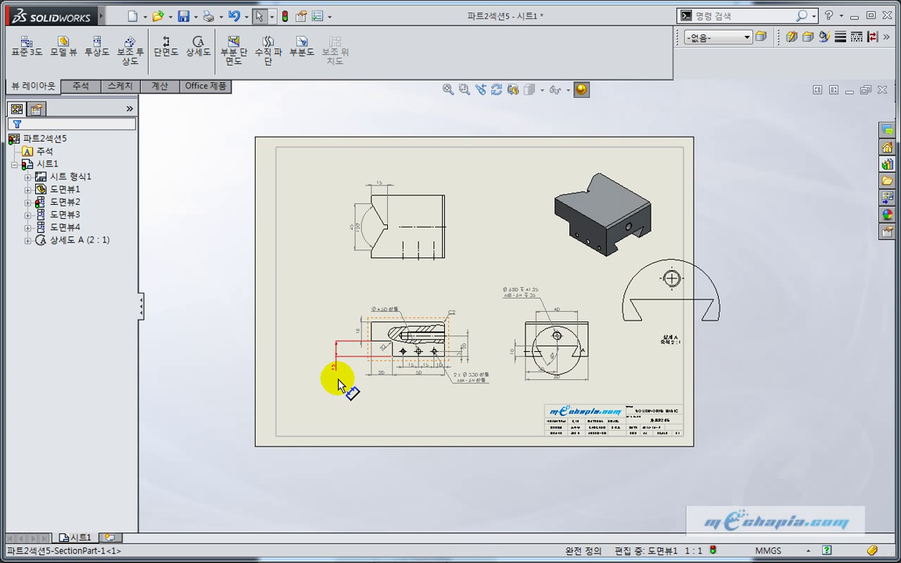
scroll(345, 381, "down", 2)
left_click(402, 351)
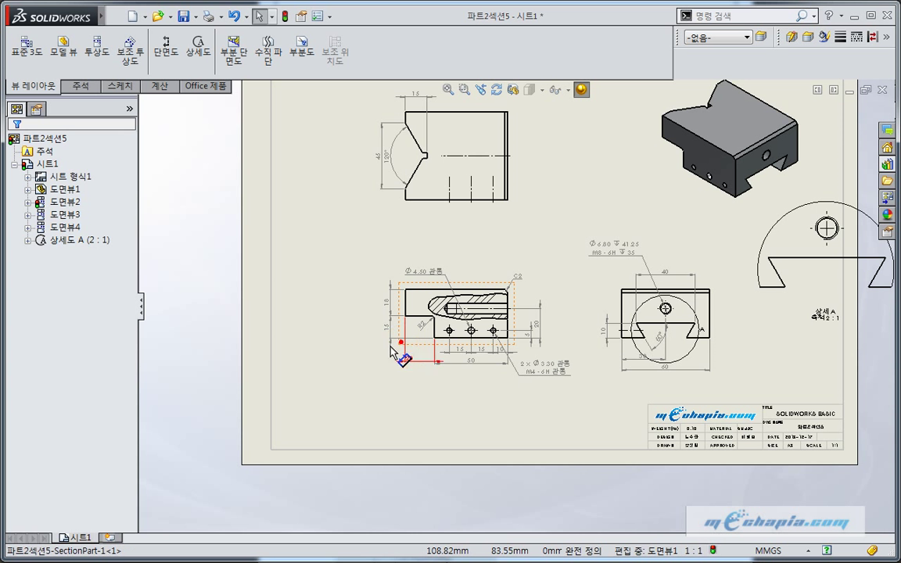
scroll(509, 356, "down", 1)
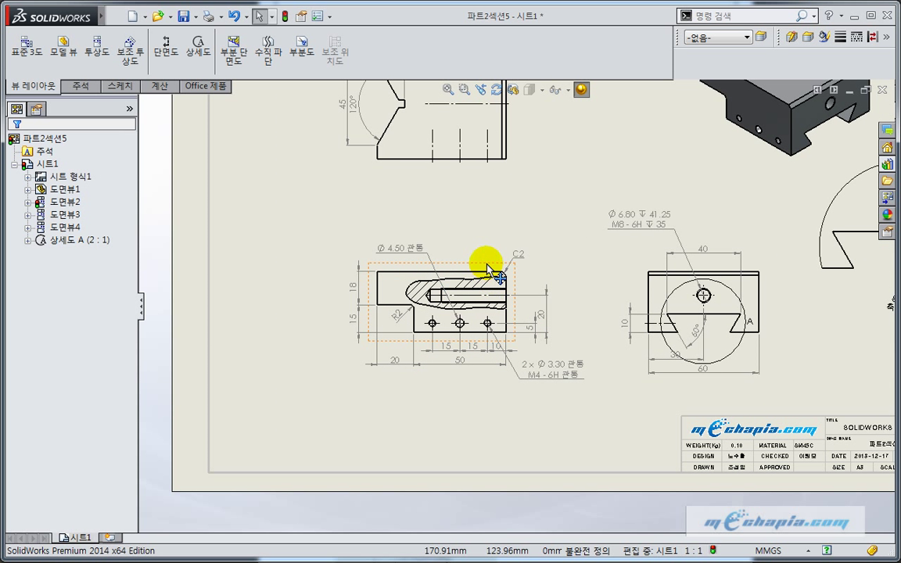
left_click_drag(484, 262, 446, 283)
left_click_drag(670, 278, 568, 283)
Move detail view A to the top of the sheet beside the isometric view.
scroll(567, 301, "up", 2)
scroll(568, 302, "up", 1)
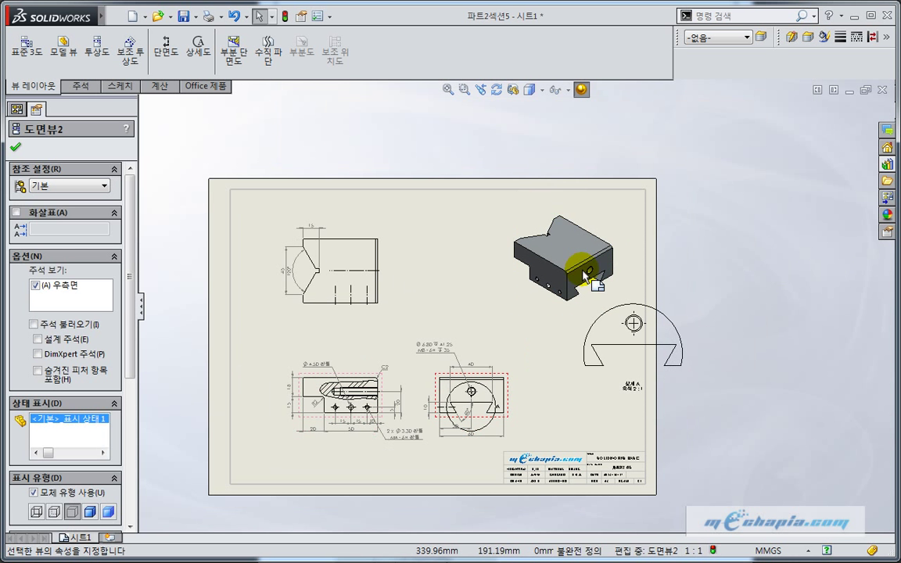
left_click(626, 226)
mouse_move(678, 296)
left_mouse_down()
mouse_move(593, 298)
mouse_move(495, 227)
mouse_move(501, 220)
left_mouse_up()
left_click(501, 219)
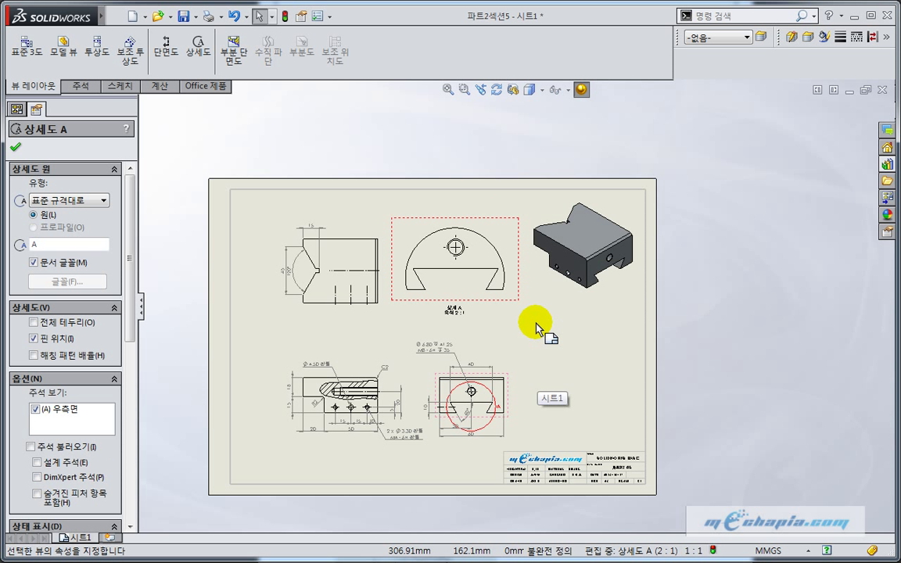
scroll(529, 322, "down", 3)
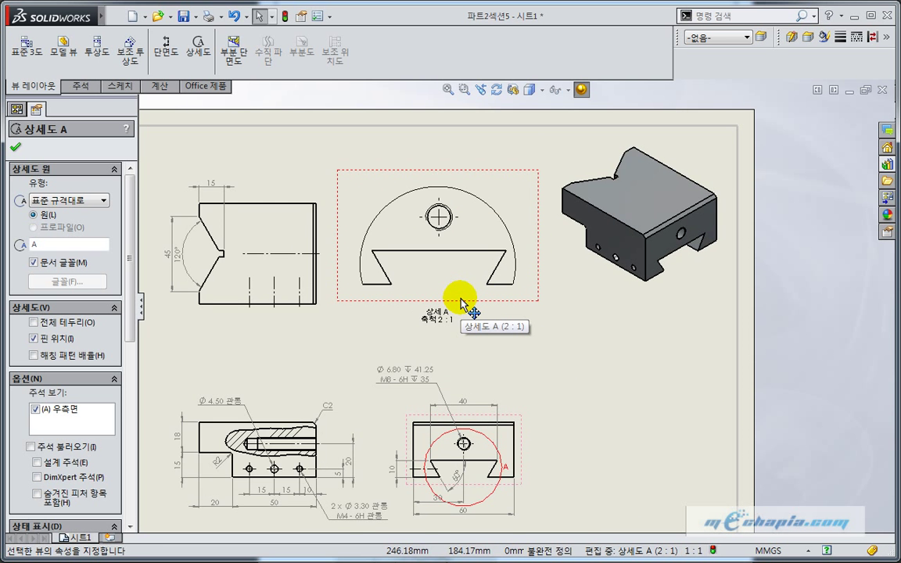
scroll(461, 303, "down", 2)
scroll(467, 306, "down", 1)
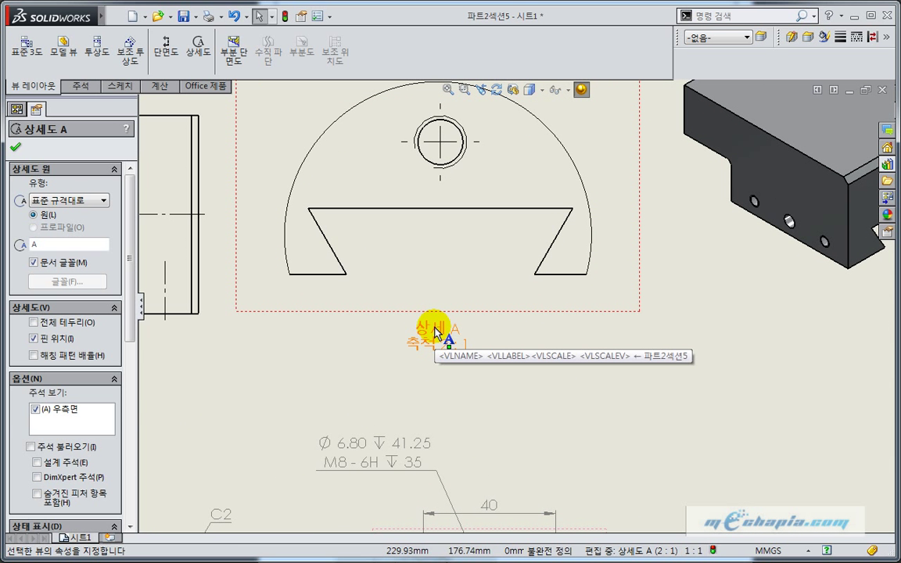
Edit the detail label text, removing stray characters while keeping the view letter A.
left_click(435, 330)
right_click(435, 326)
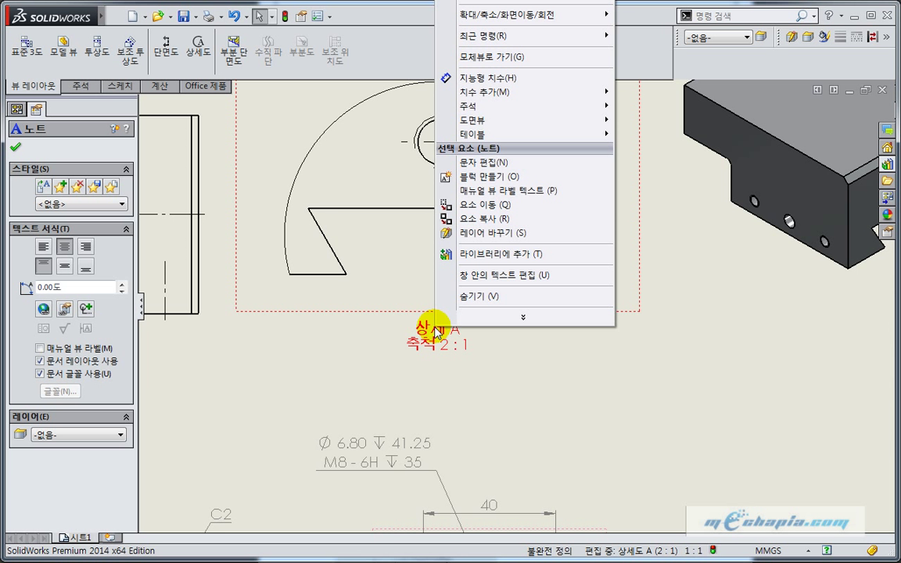
left_click(503, 275)
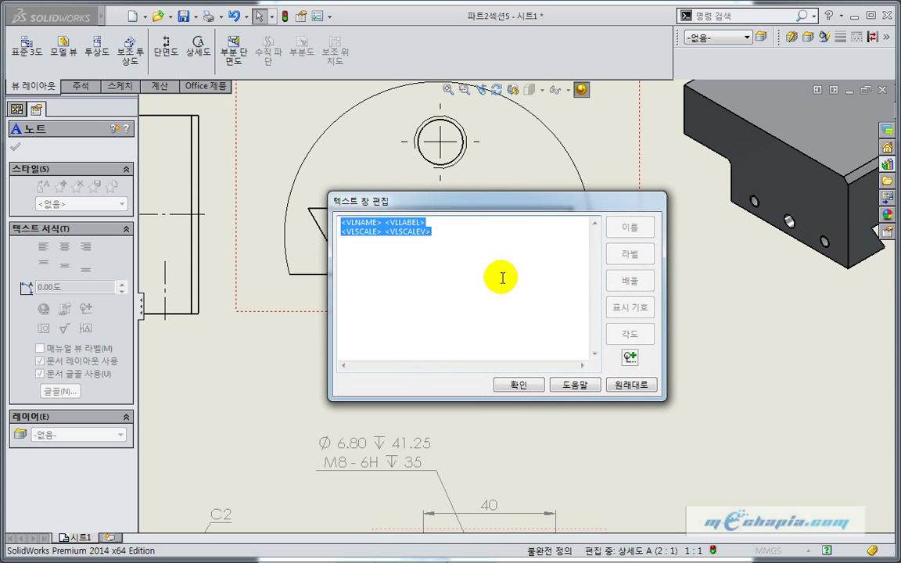
left_click_drag(471, 201, 761, 315)
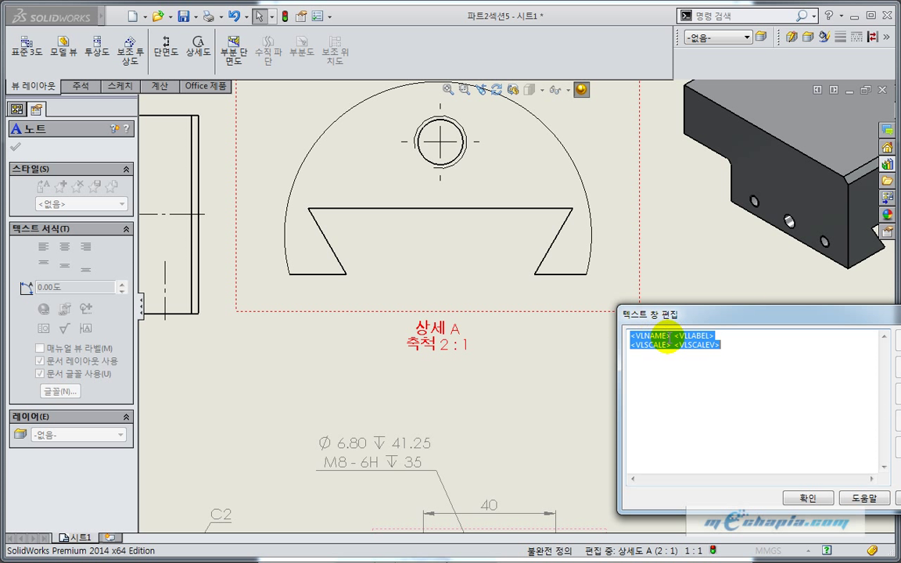
left_click(671, 337)
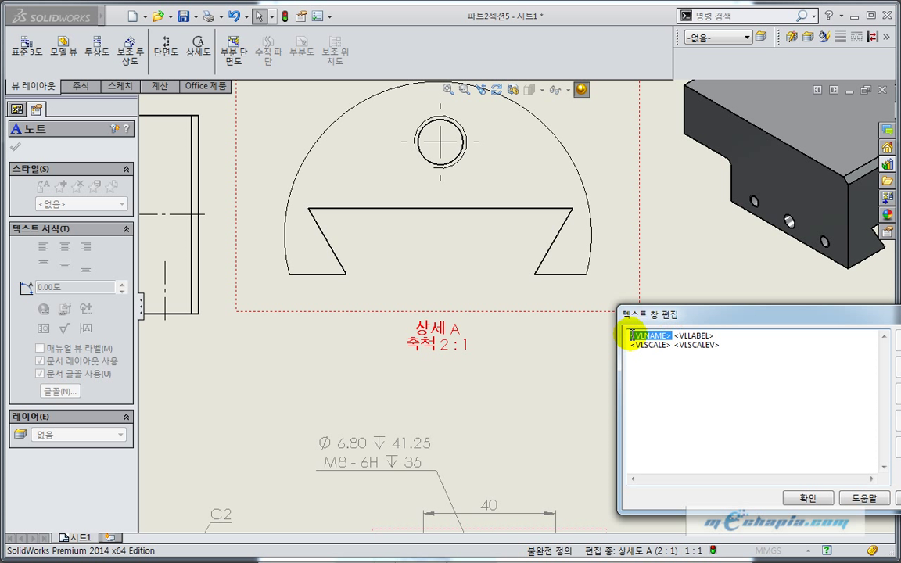
type("ㅇㄷ")
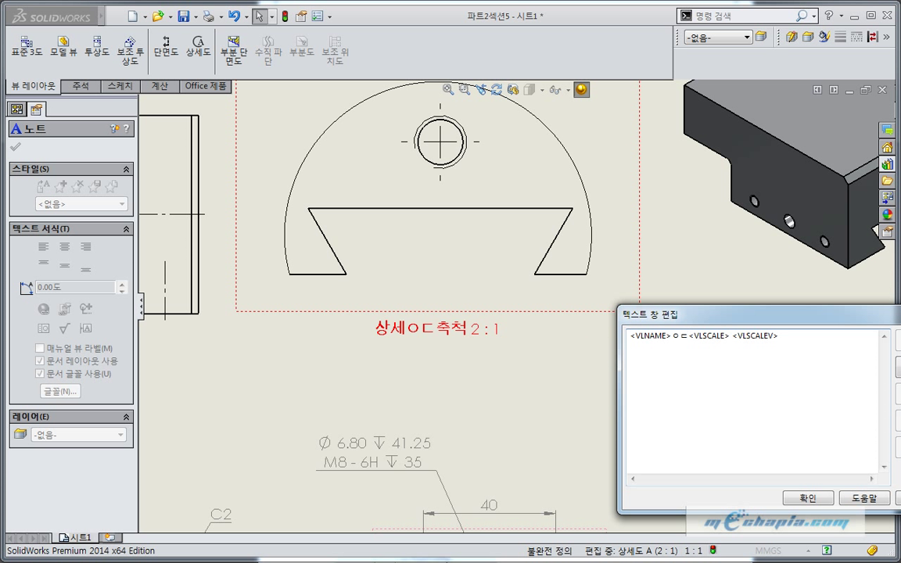
key("BackSpace")
key("BackSpace")
key("Return")
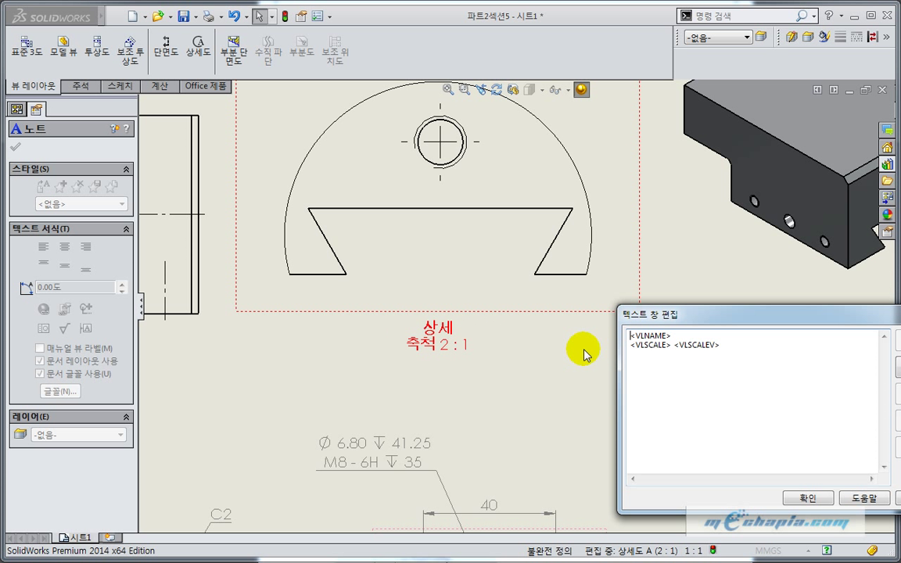
key("ctrl+z")
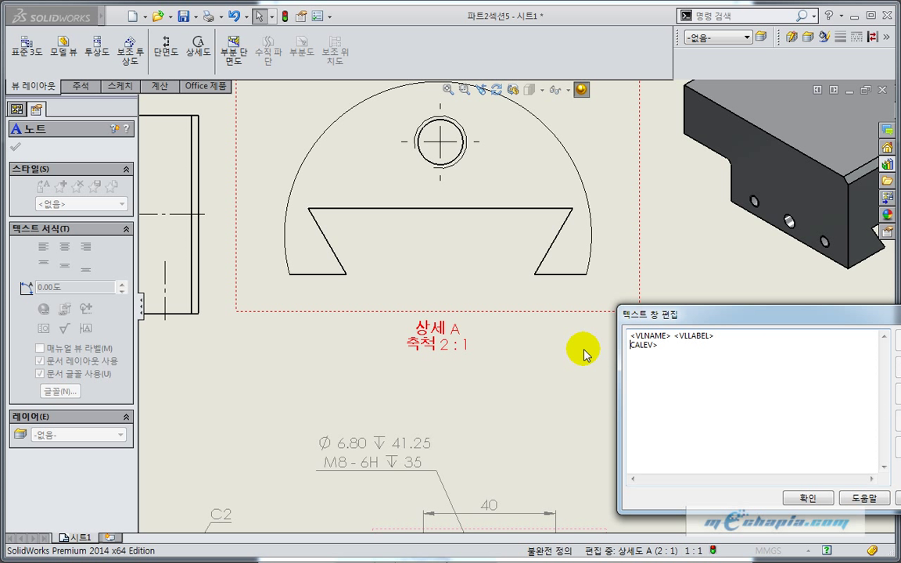
left_click(808, 499)
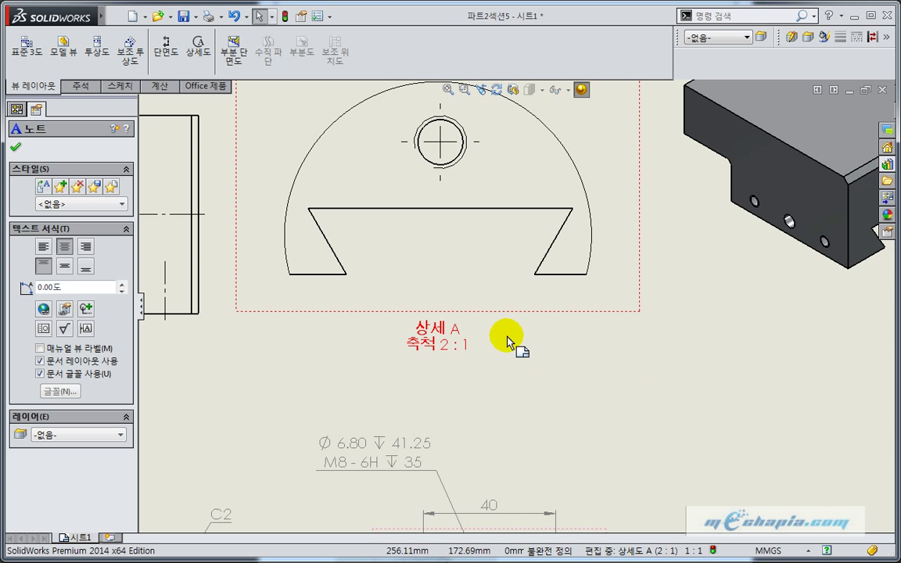
Reopen the label text, delete and restore the <VLLABEL> placeholder, and confirm.
double_click(436, 327)
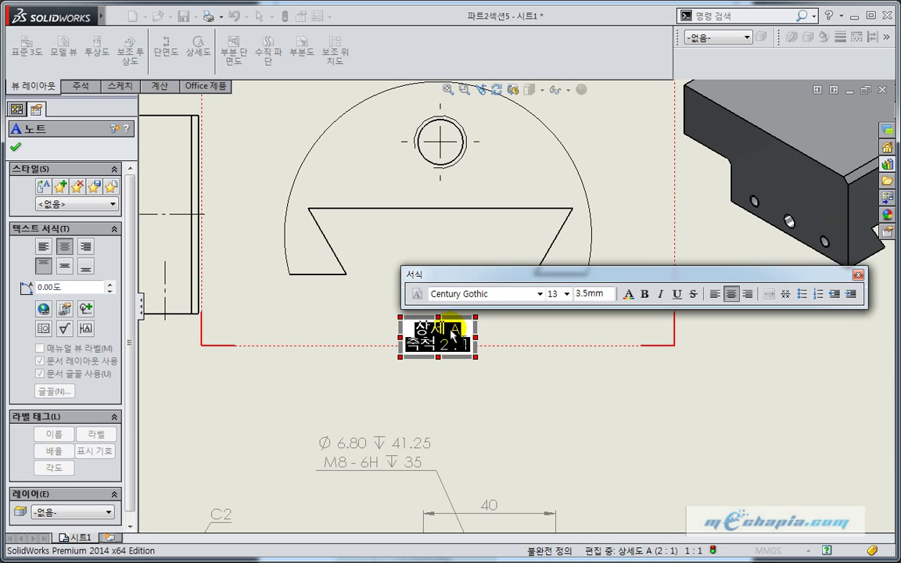
left_click(450, 340)
right_click(440, 331)
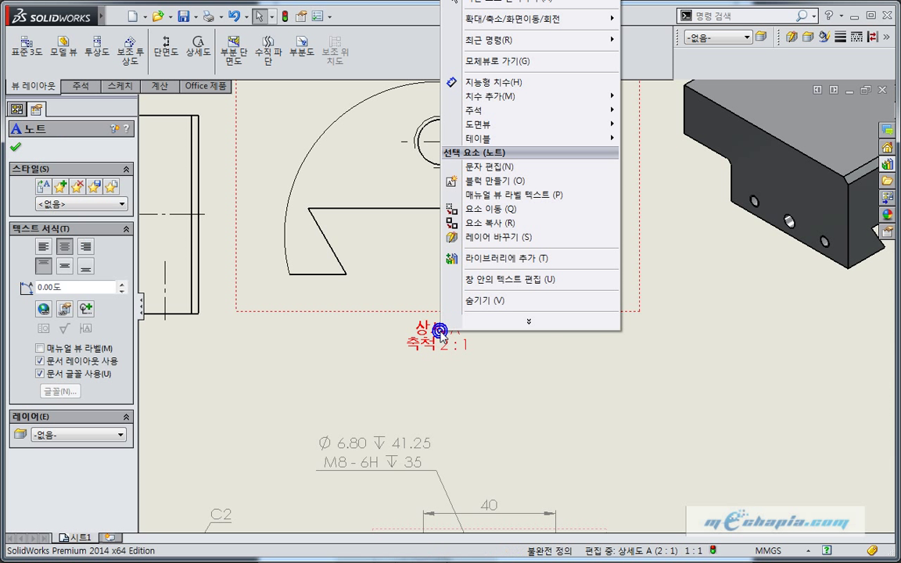
left_click(501, 280)
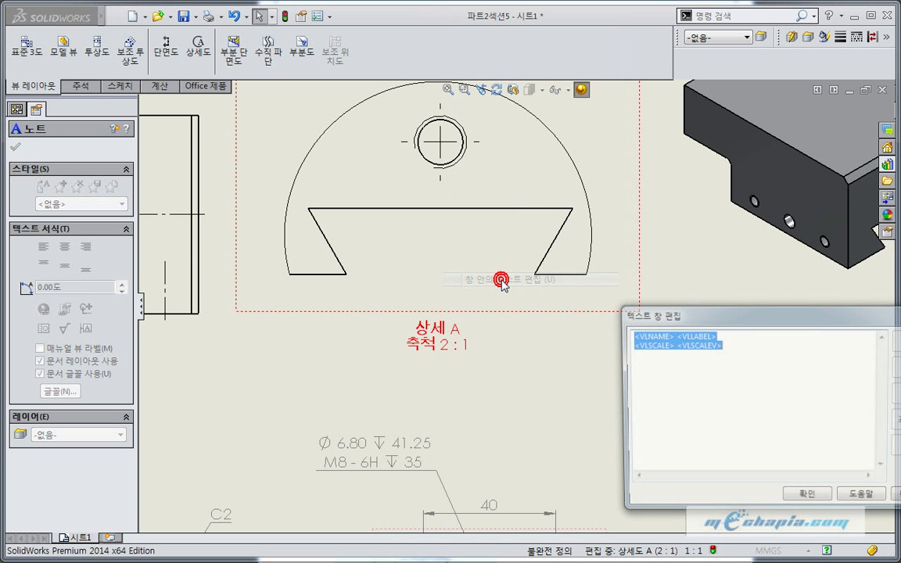
left_click(642, 347)
double_click(679, 333)
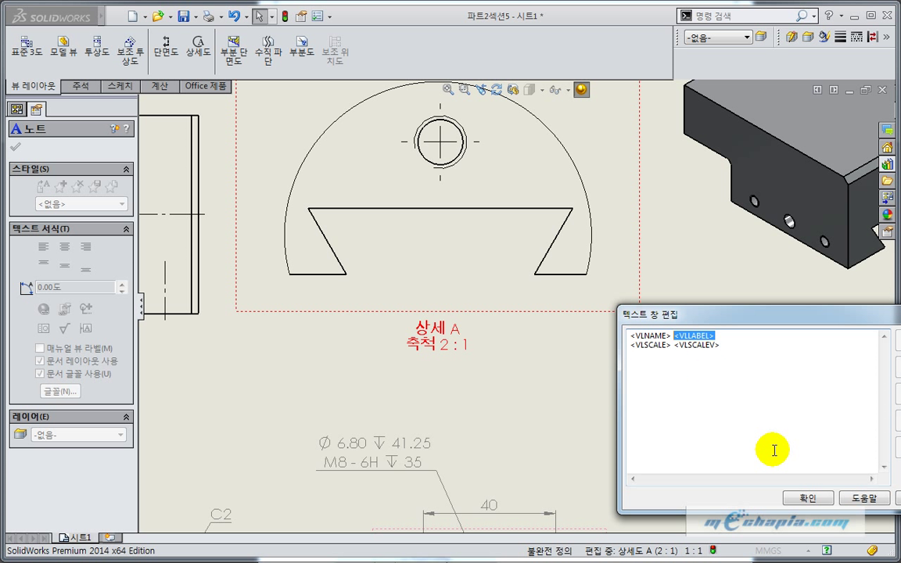
key("Delete")
key("ctrl+z")
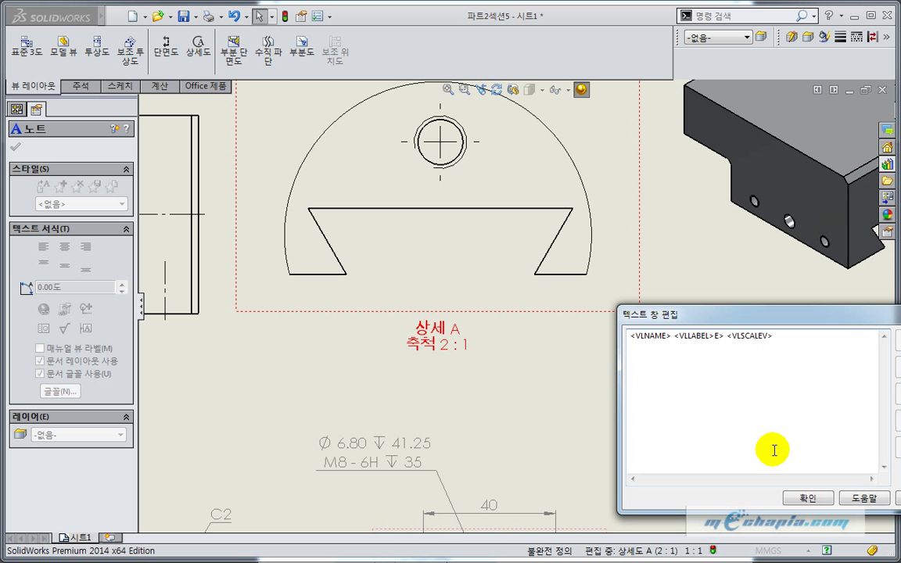
left_click(807, 498)
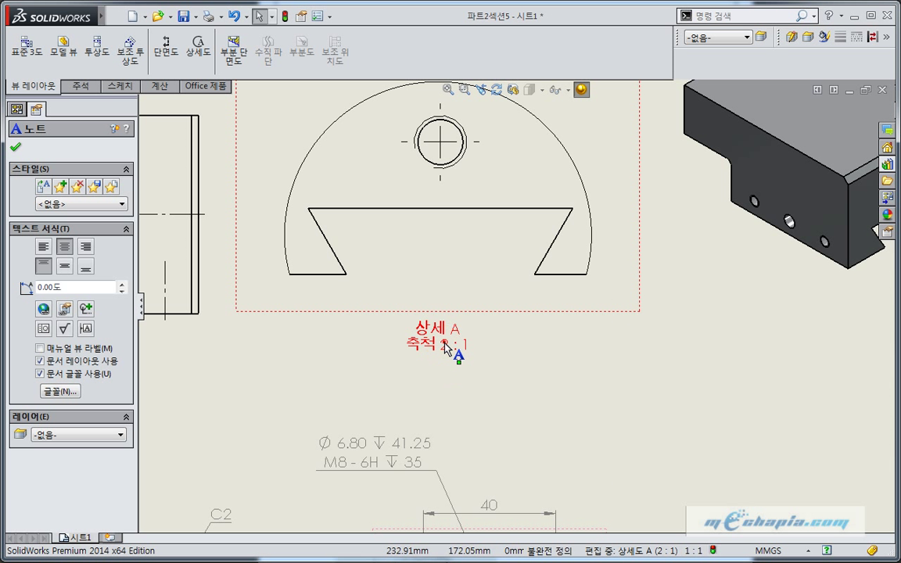
Replace <VLNAME> with DETAIL and <VLSCALE> with S = in the detail label text.
right_click(450, 344)
left_click(494, 296)
left_click(671, 336)
left_click_drag(671, 335, 629, 336)
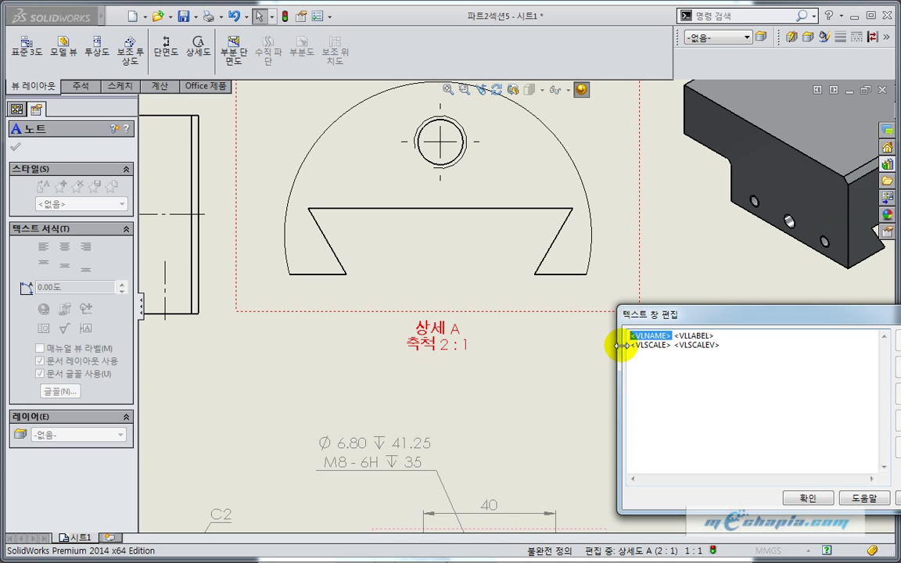
type("ㅇ")
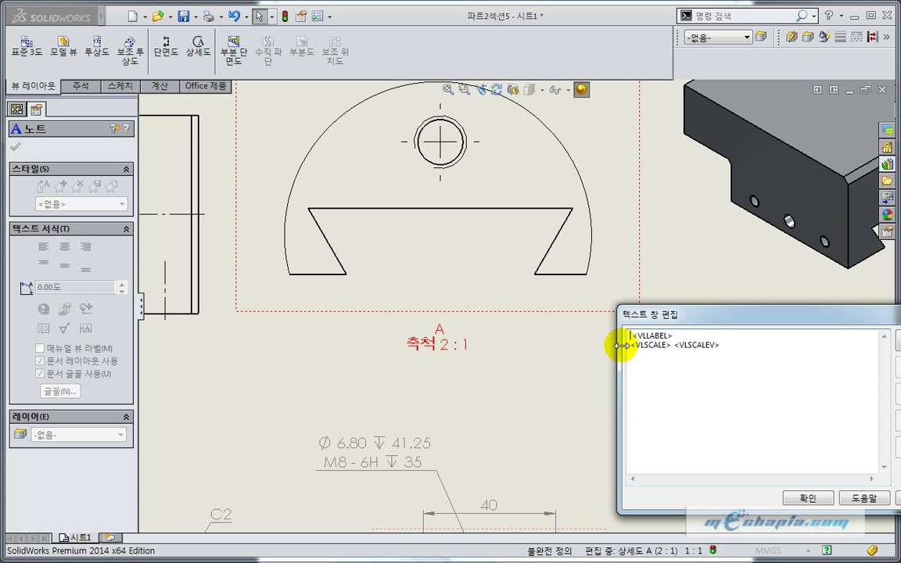
type("DETAIL")
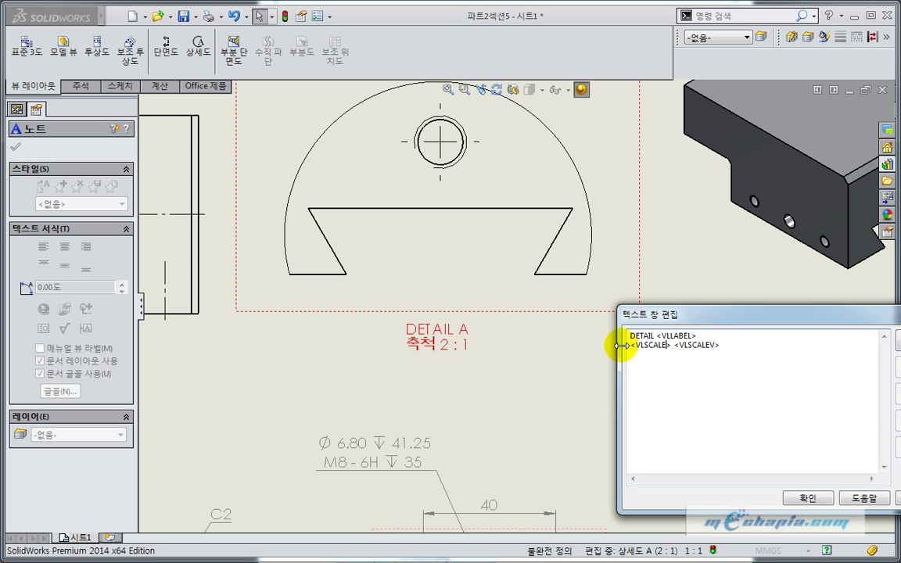
key("BackSpace")
key("BackSpace")
key("BackSpace")
key("BackSpace")
key("BackSpace")
key("BackSpace")
key("BackSpace")
key("BackSpace")
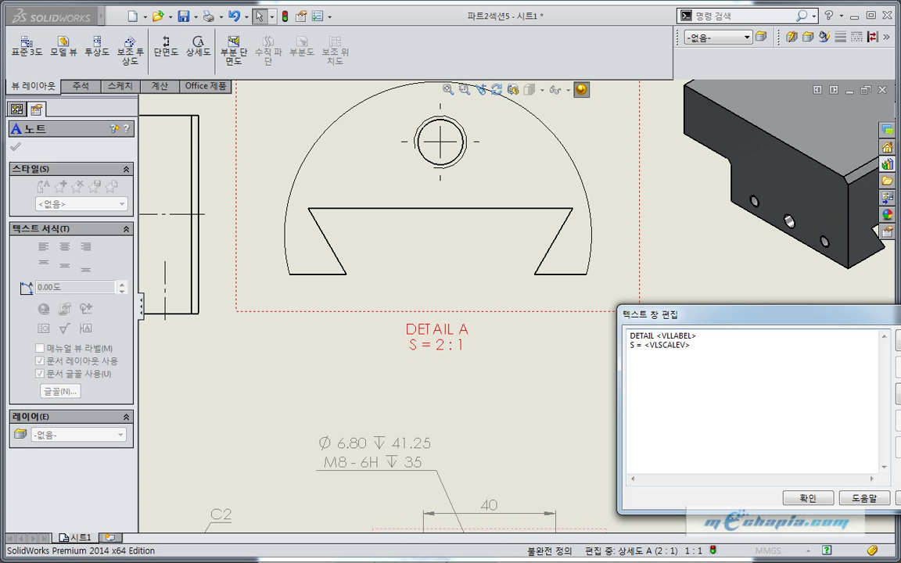
left_click(813, 498)
Finish the label edit and review detail view A's properties before returning to the view tree.
left_click(554, 391)
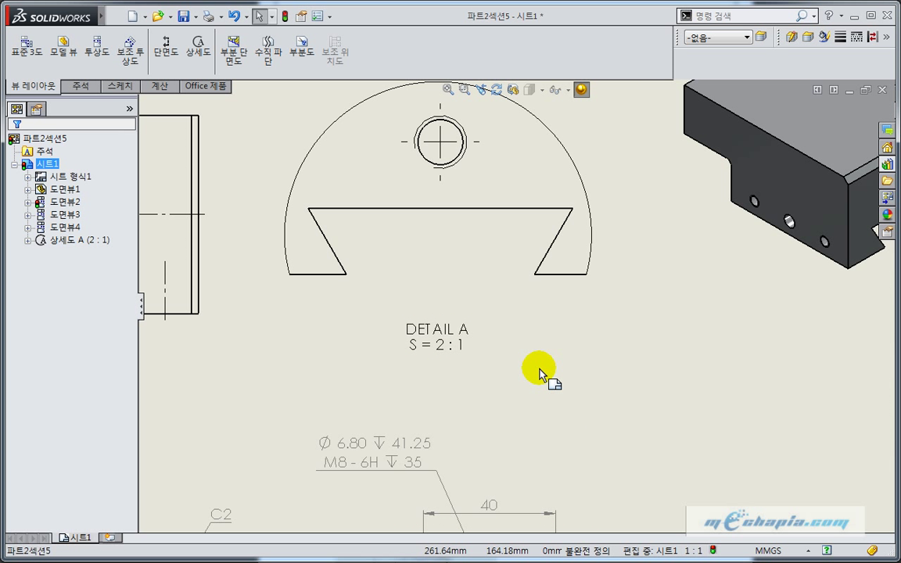
middle_click_drag(522, 354, 593, 429)
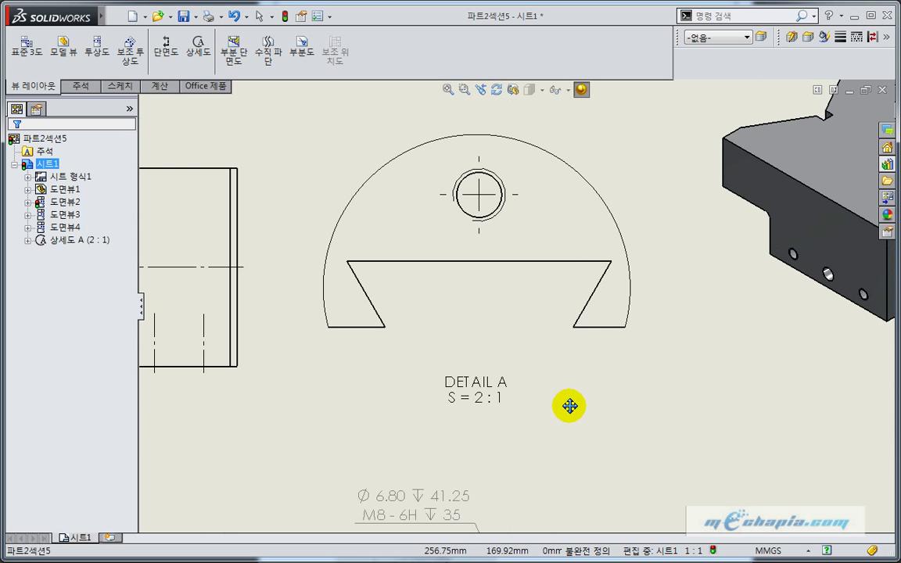
left_click(531, 322)
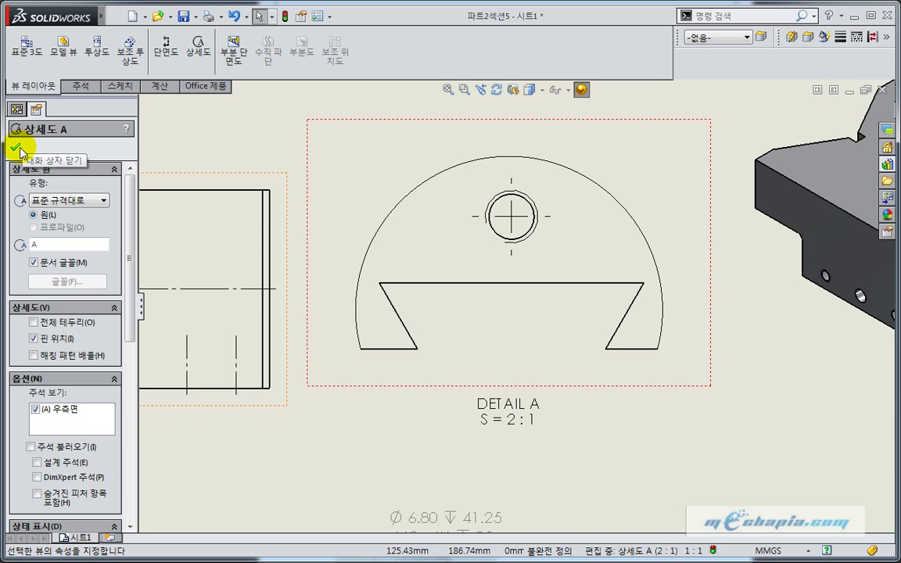
left_click(17, 108)
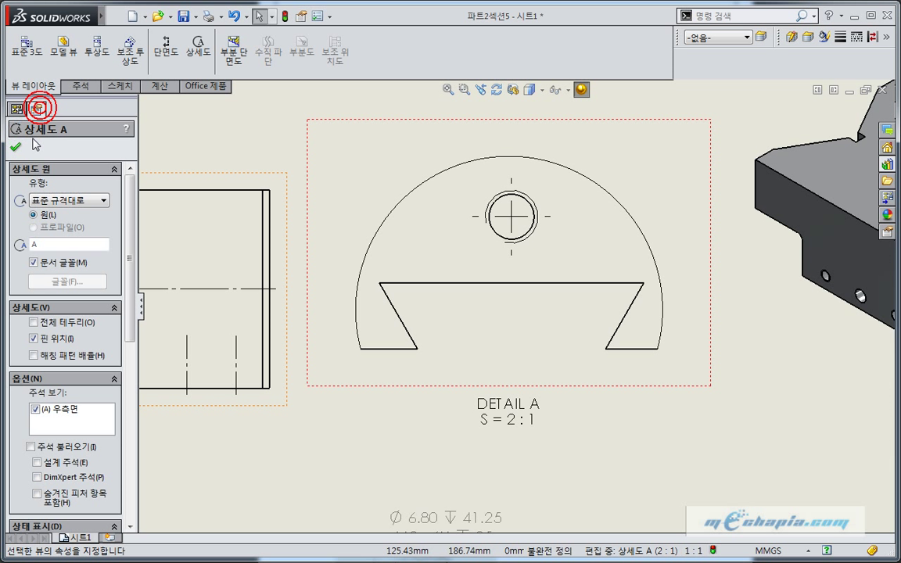
left_click(16, 146)
Set detail view A to show hidden edges as dashed lines instead of the parent style.
key("f")
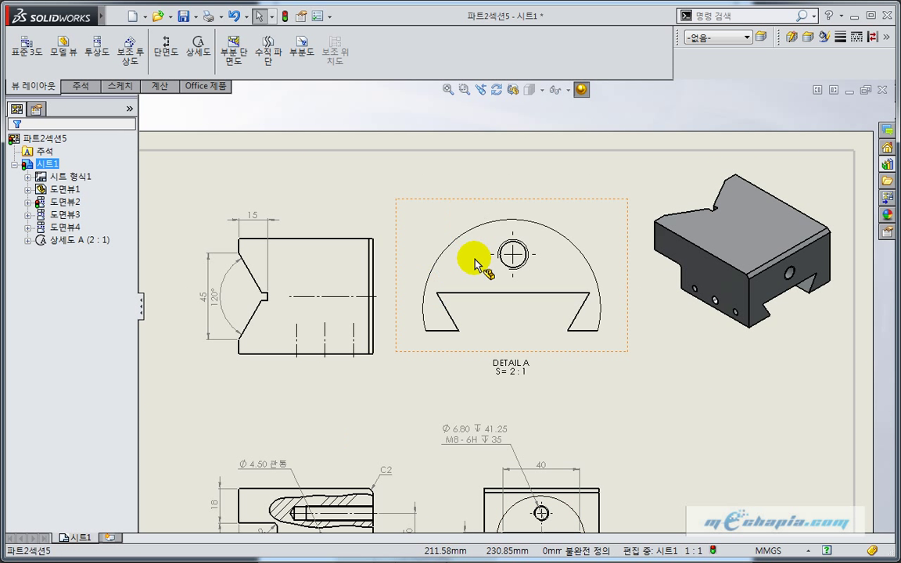
left_click(476, 262)
left_click_drag(127, 266, 130, 438)
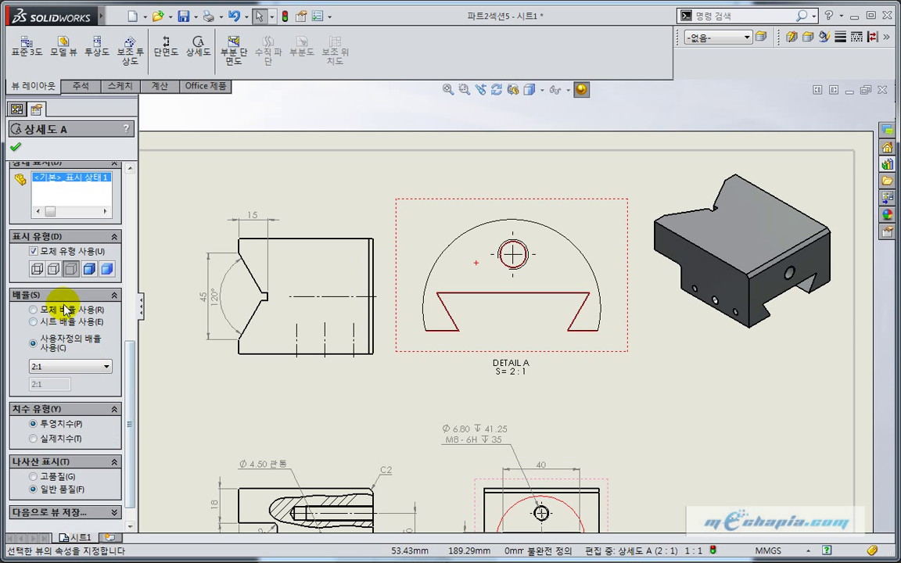
left_click(55, 251)
left_click(329, 422)
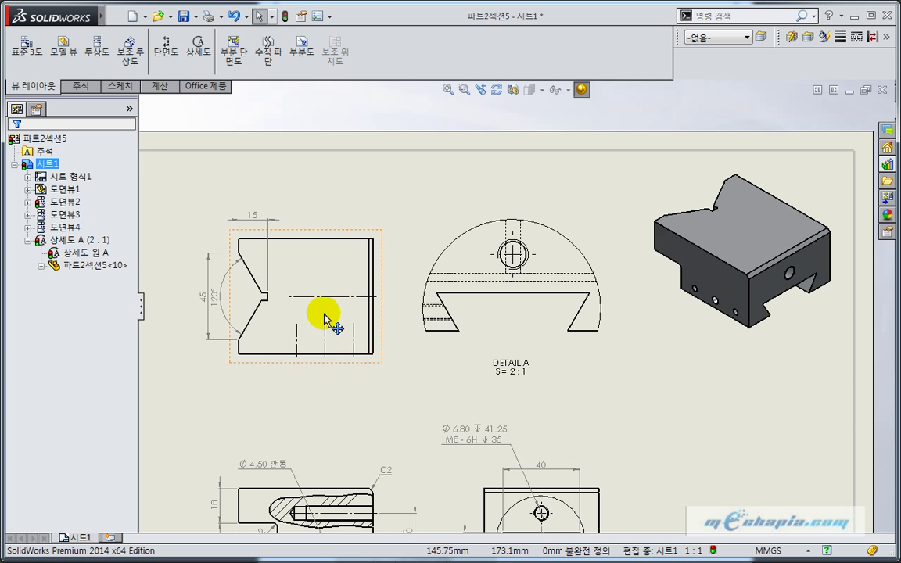
Add centerlines automatically to the detail view and the side view.
left_click(86, 89)
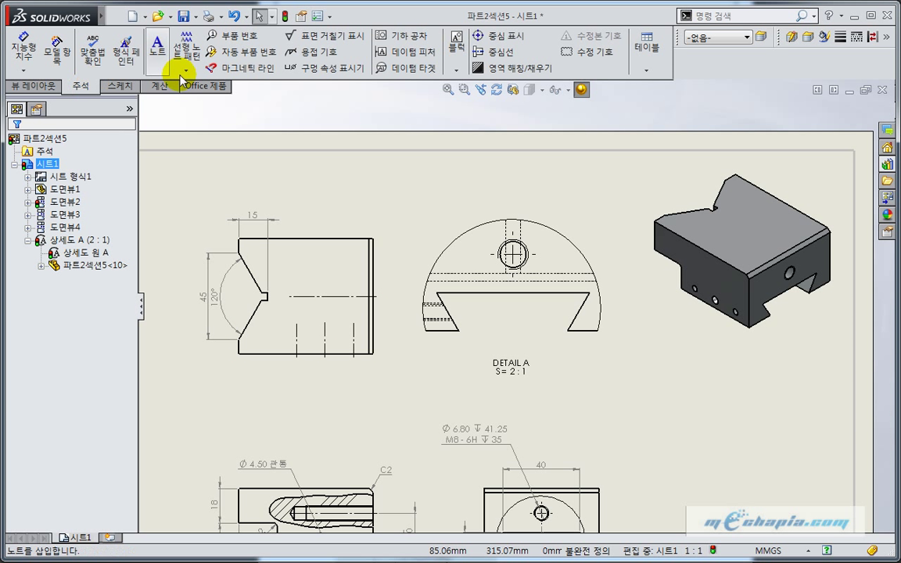
left_click(489, 52)
left_click(32, 295)
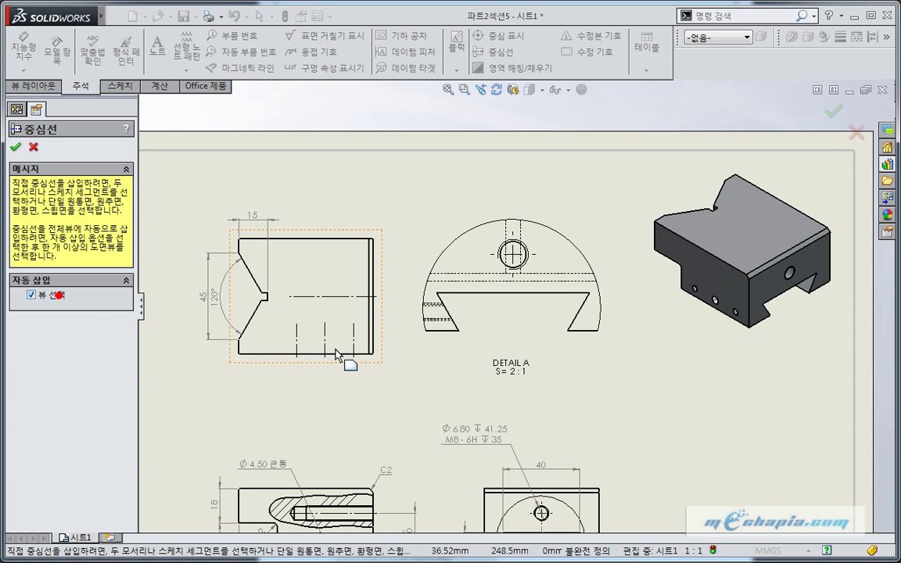
left_click(481, 317)
left_click(255, 258)
left_click(15, 146)
left_click(575, 393)
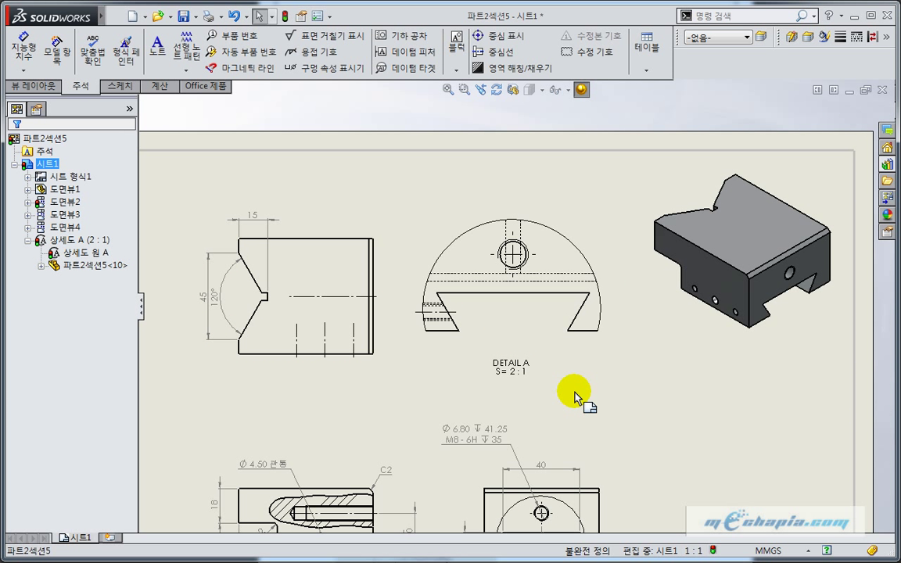
middle_click_drag(580, 393, 597, 373)
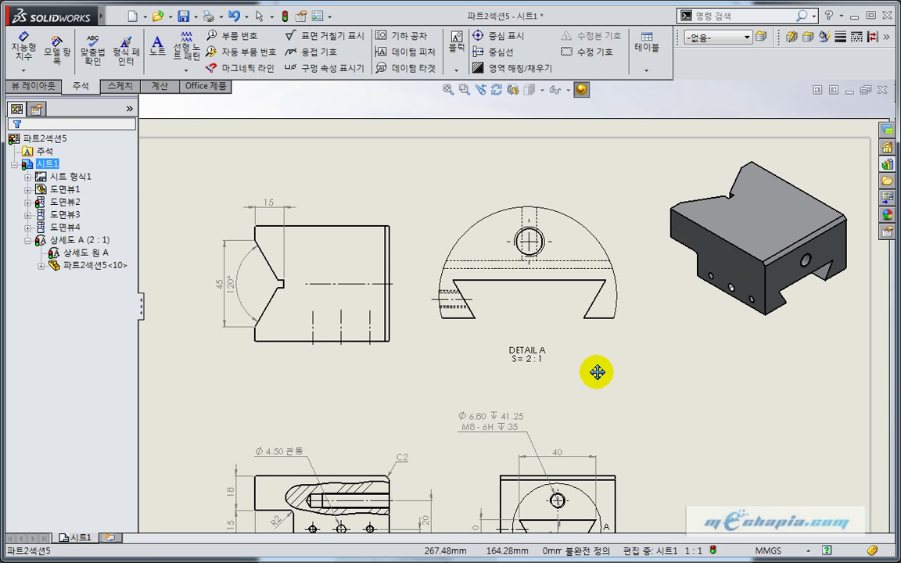
scroll(595, 298, "down", 3)
left_click(23, 48)
key("Escape")
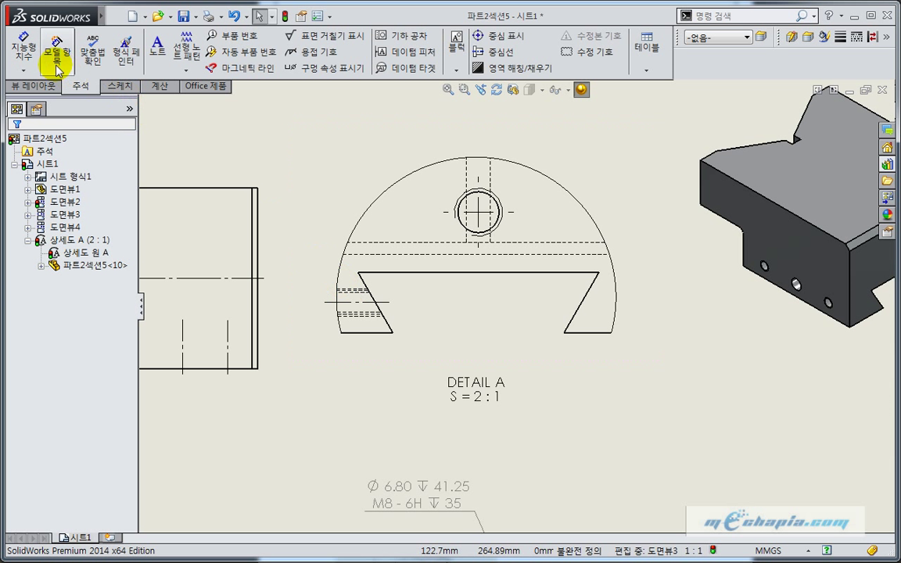
Dimension detail A with the 60° angle, 40 width and 10 depth, then nudge it down-right.
left_click(23, 49)
scroll(352, 292, "down", 2)
left_click(414, 336)
left_click(454, 271)
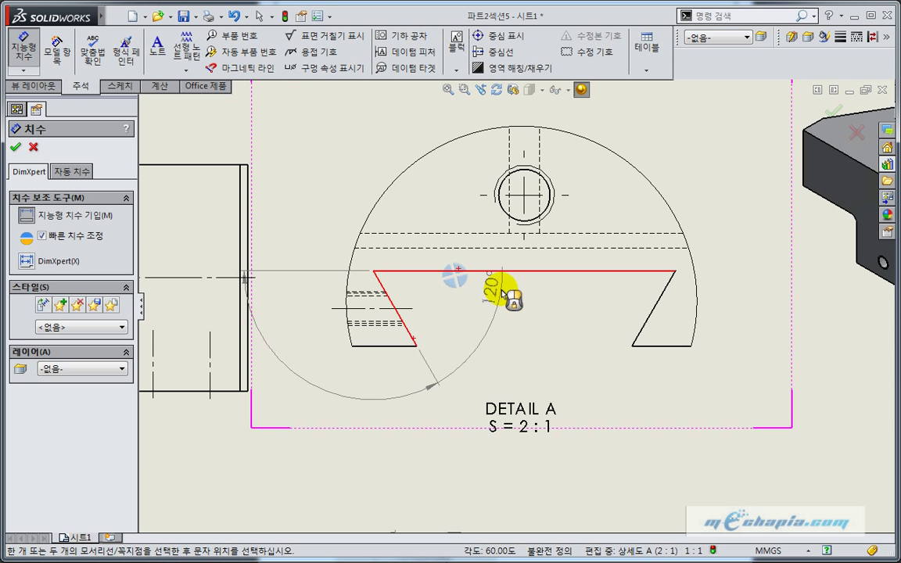
left_click(448, 309)
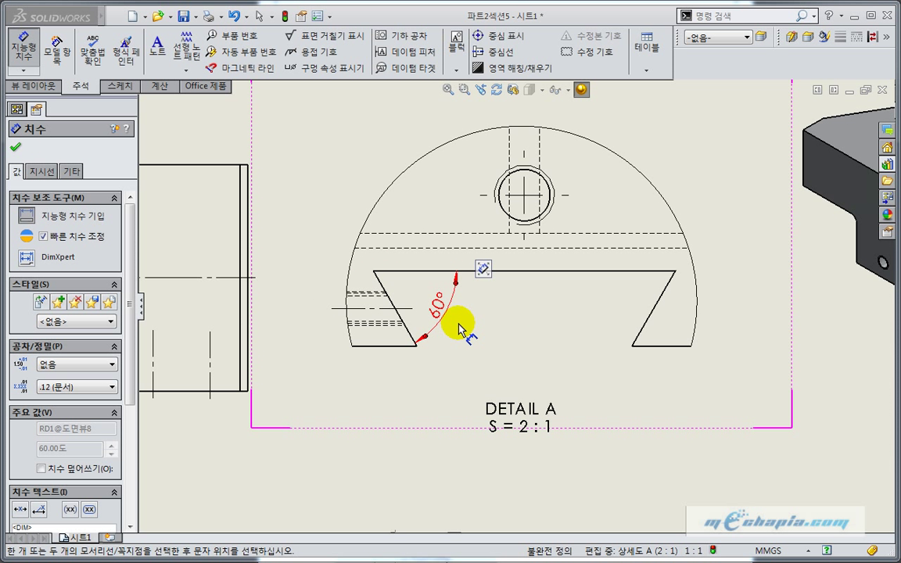
left_click(565, 271)
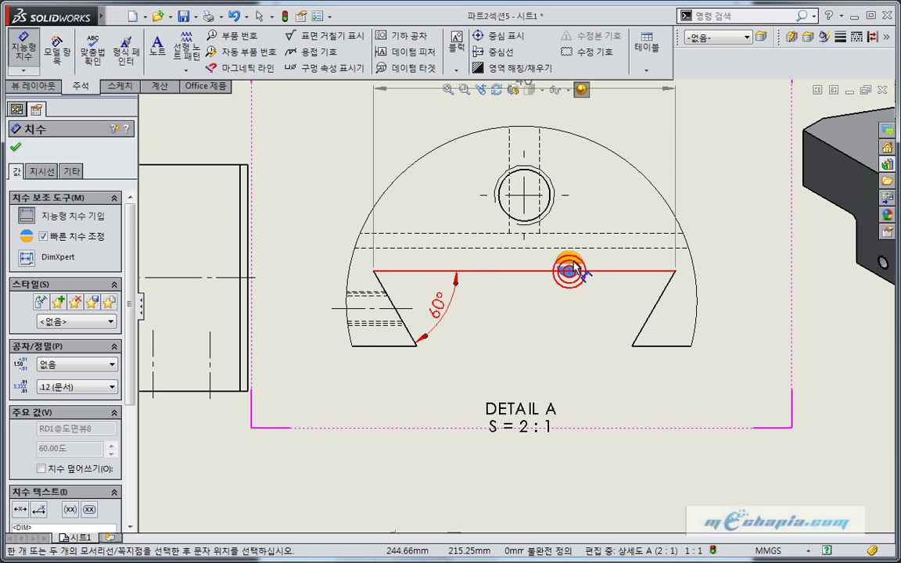
left_click(493, 374)
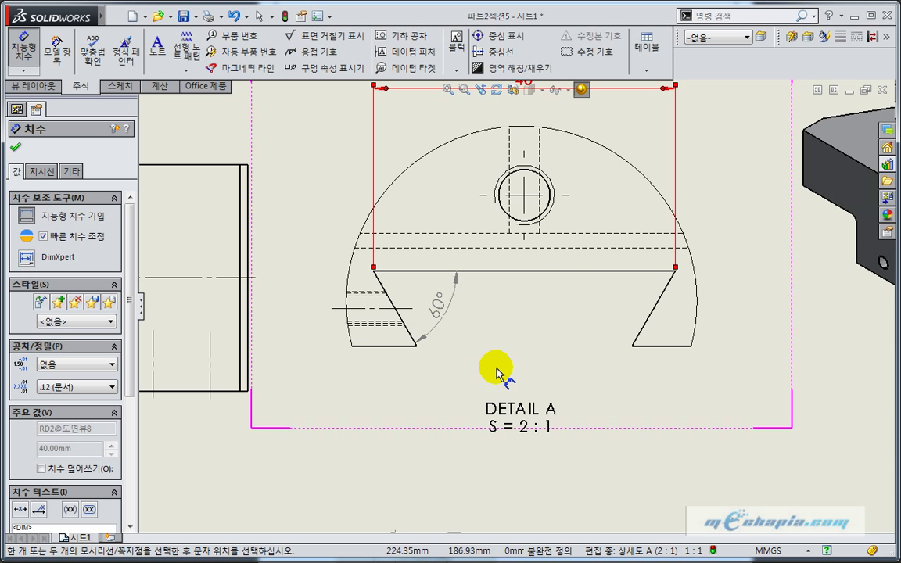
left_click(397, 342)
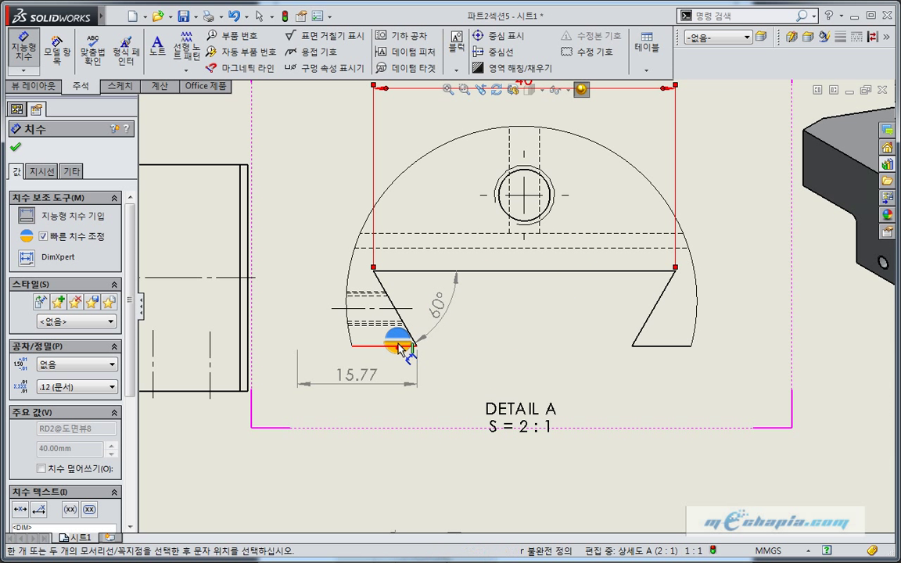
left_click(405, 272)
scroll(459, 363, "up", 3)
key("Escape")
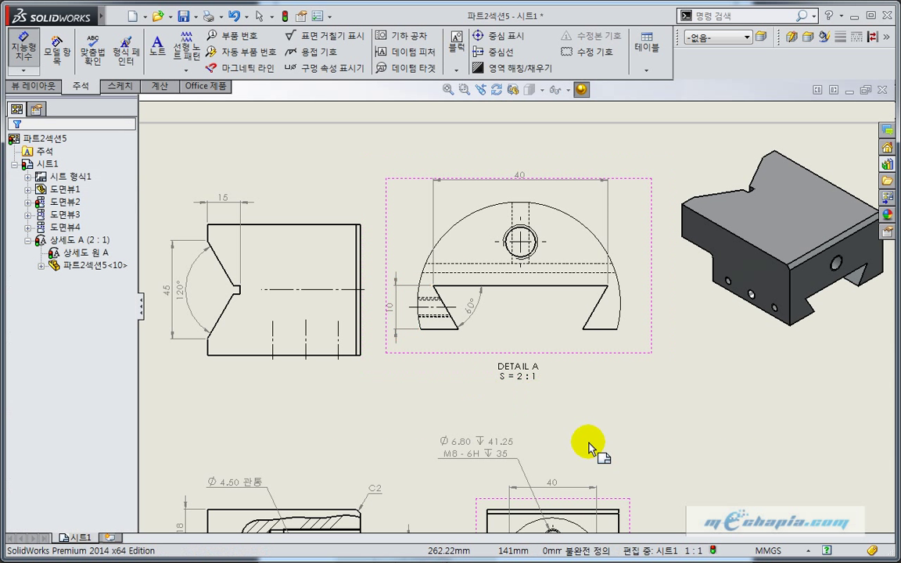
left_click_drag(648, 370, 663, 375)
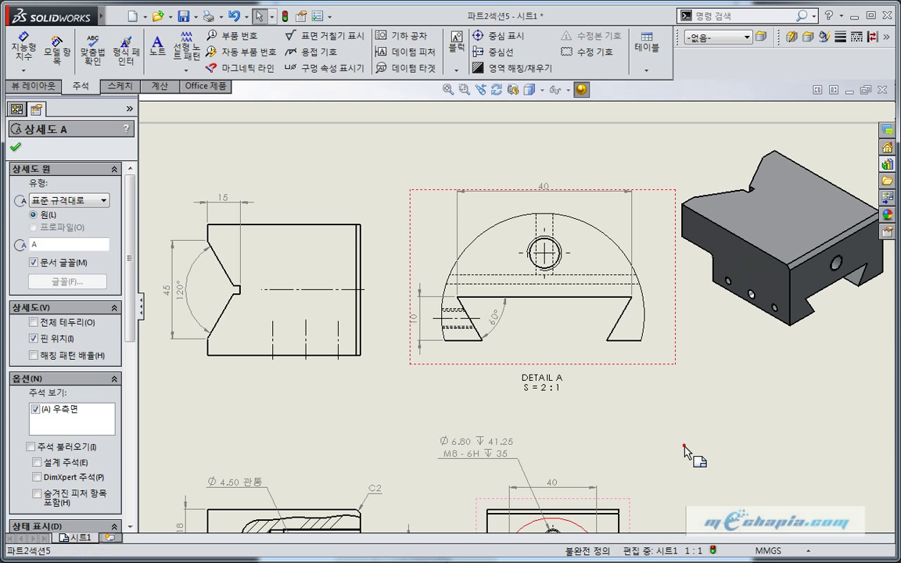
Shift Drawing View2 about 40 px right, away from the lower-left view.
left_click(685, 446)
scroll(583, 326, "up", 3)
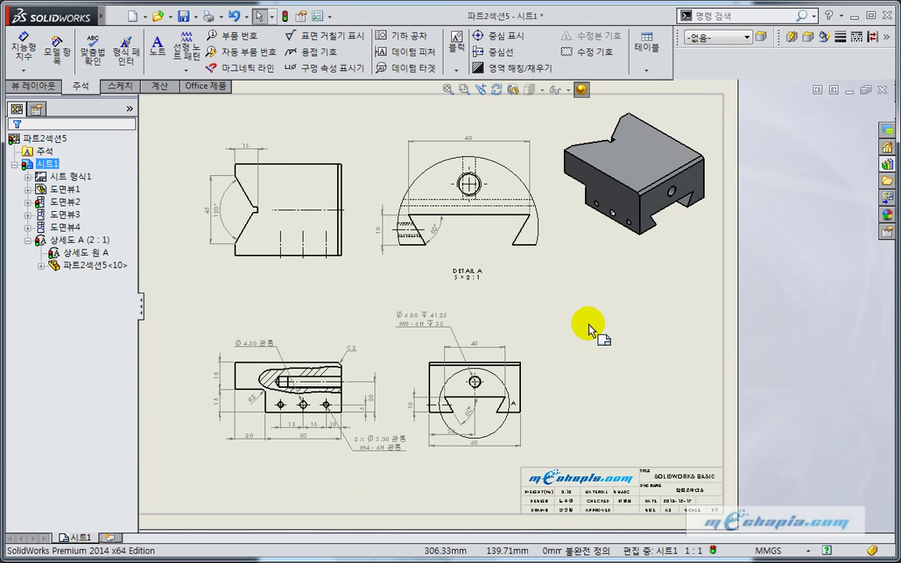
left_click_drag(526, 362, 559, 366)
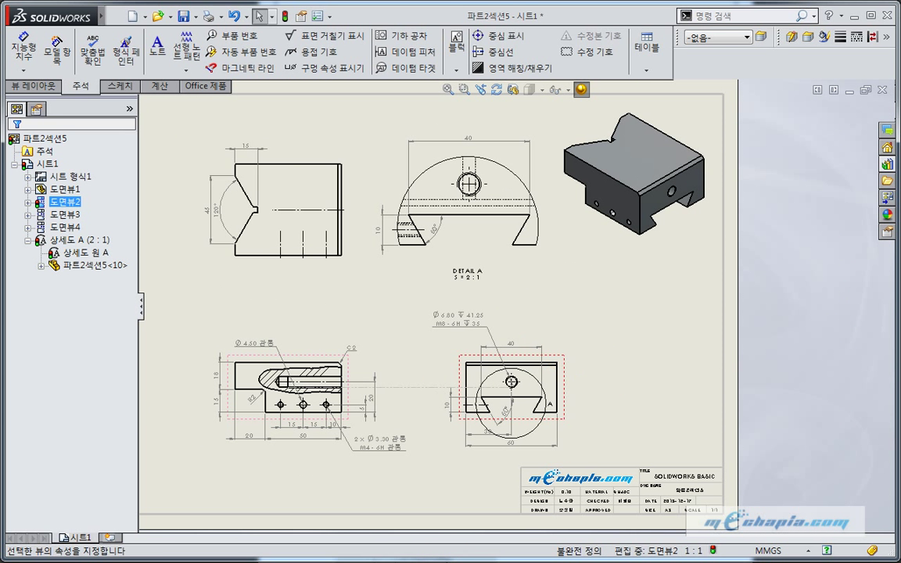
left_click(630, 362)
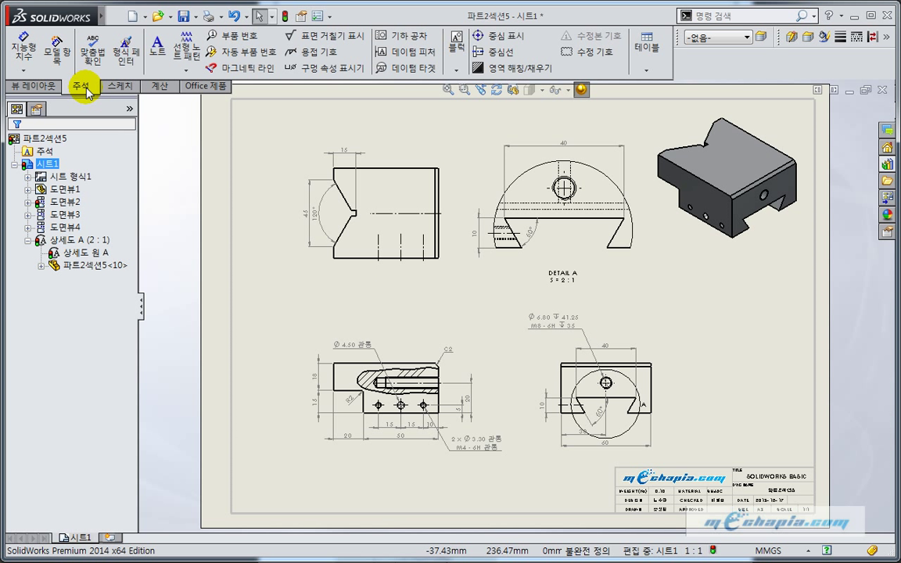
Add a machining-required double-triangle finish symbol on the slot's flat edge in detail A.
left_click(345, 43)
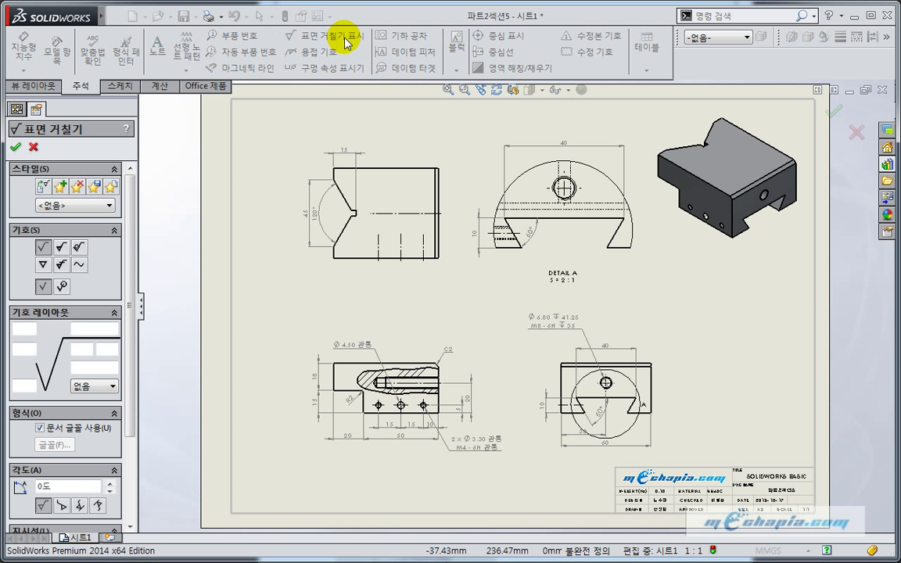
left_click(45, 266)
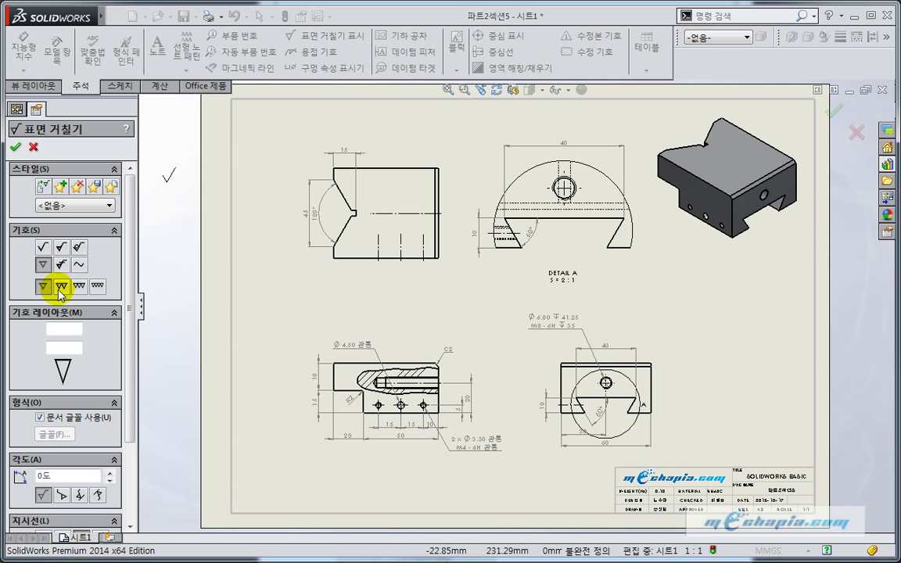
left_click(62, 288)
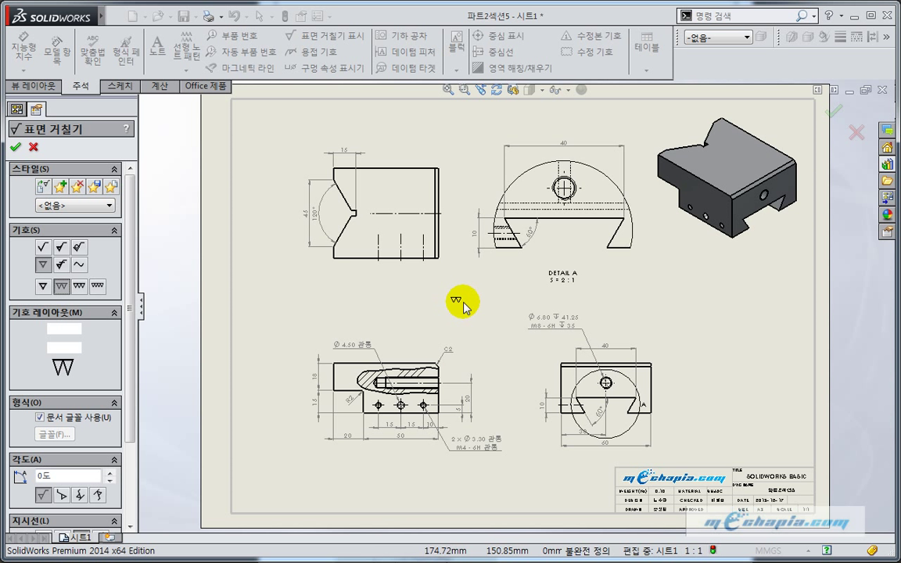
scroll(606, 210, "down", 3)
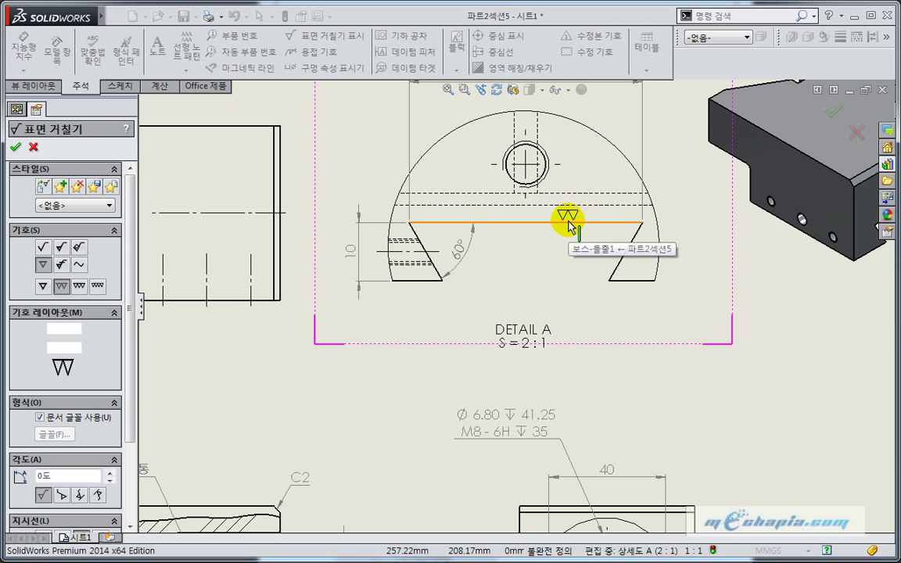
left_click(569, 223)
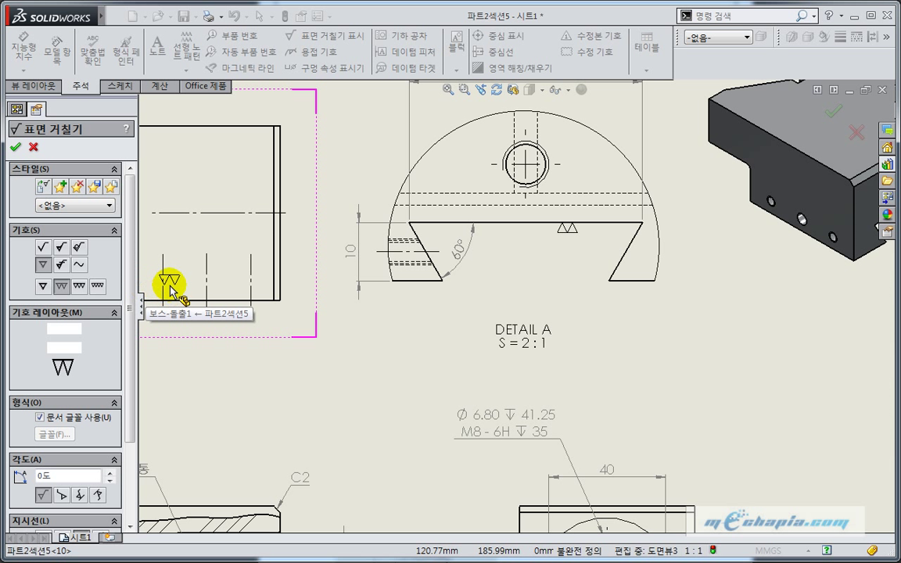
Attach a triple-triangle finish symbol labelled G to the right slanted edge.
left_click(79, 286)
left_click(70, 347)
type("G")
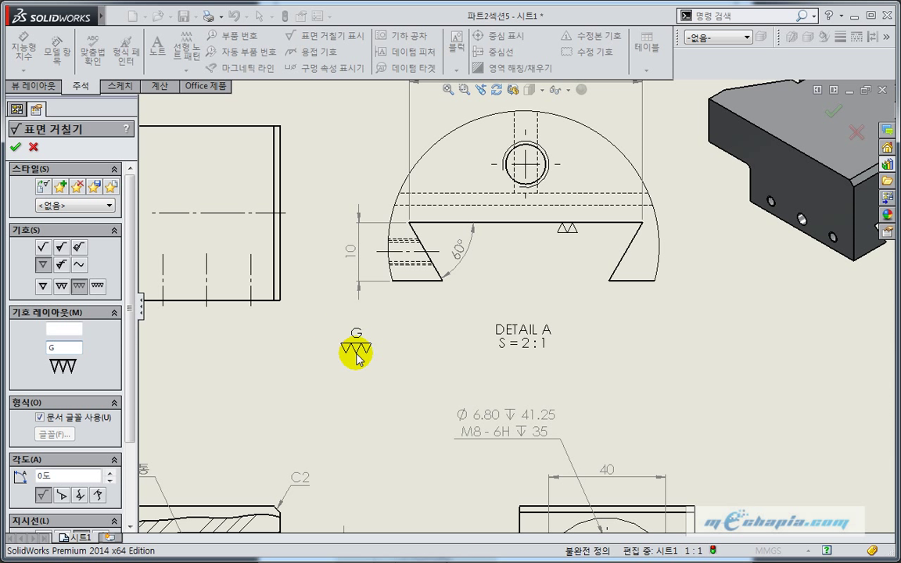
scroll(356, 356, "down", 2)
left_click(708, 221)
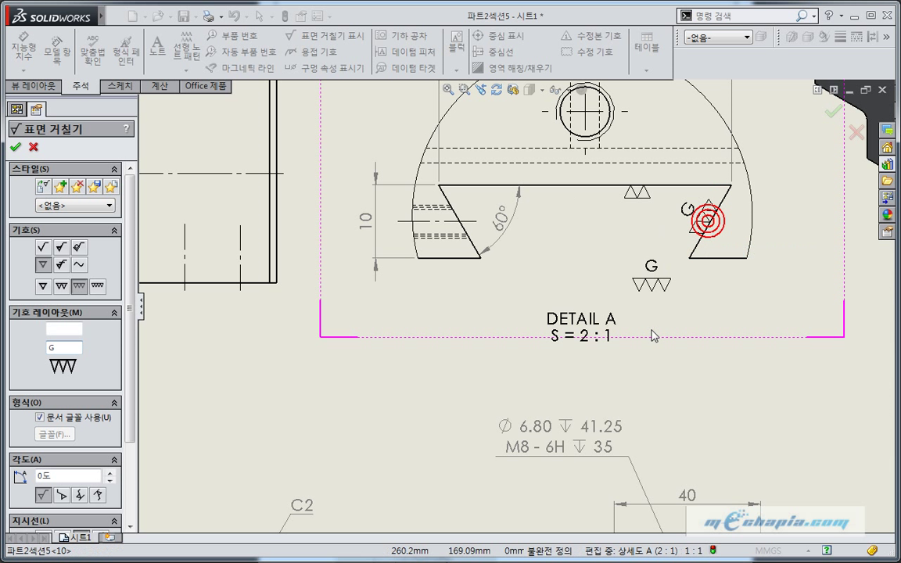
left_click(654, 337)
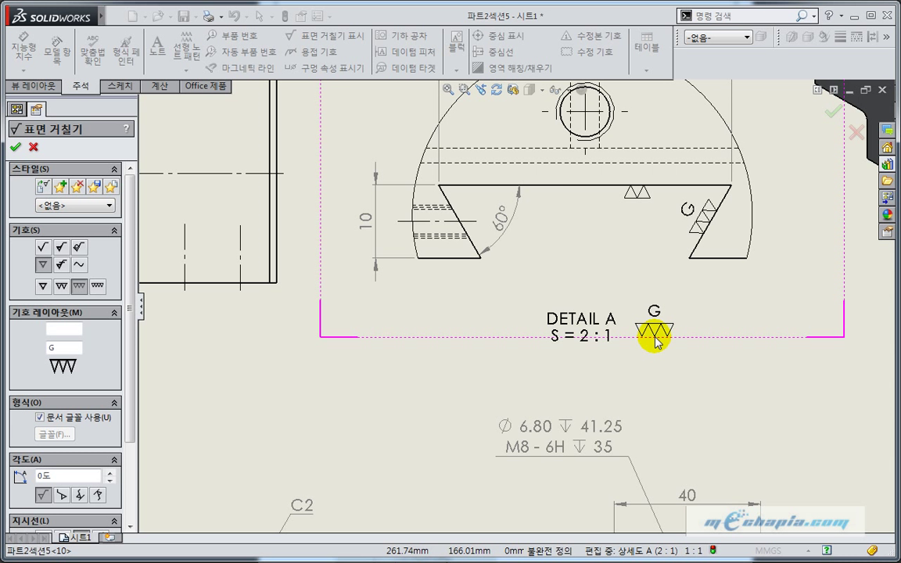
scroll(654, 337, "up", 1)
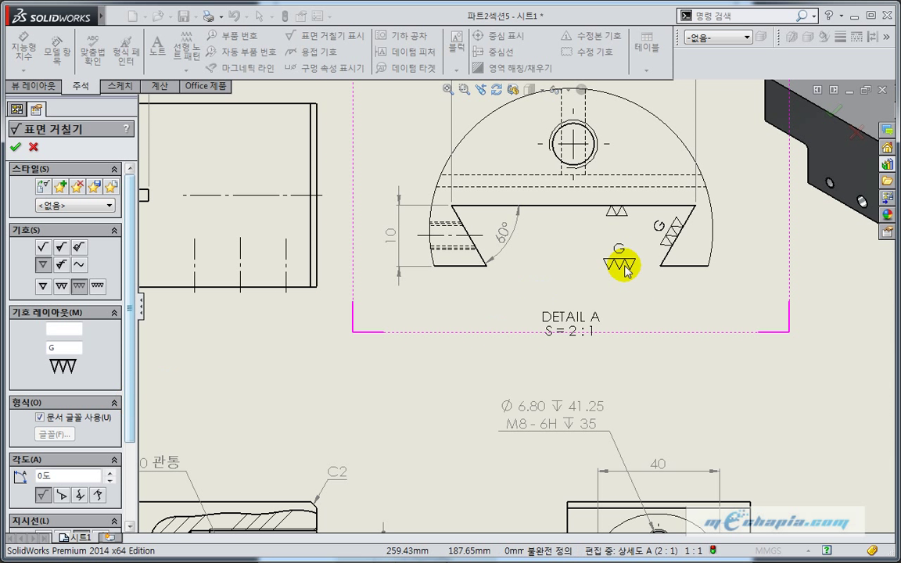
left_click_drag(130, 305, 145, 288)
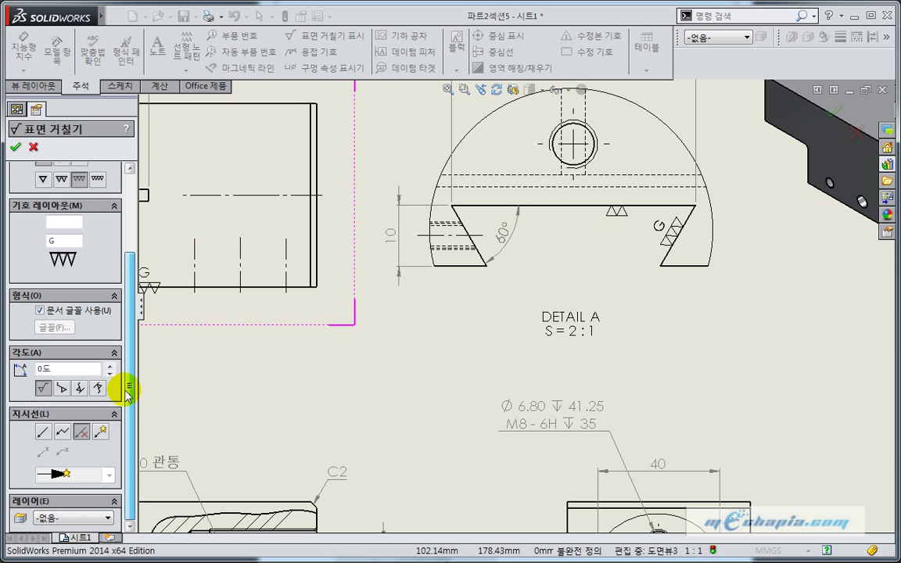
key("Escape")
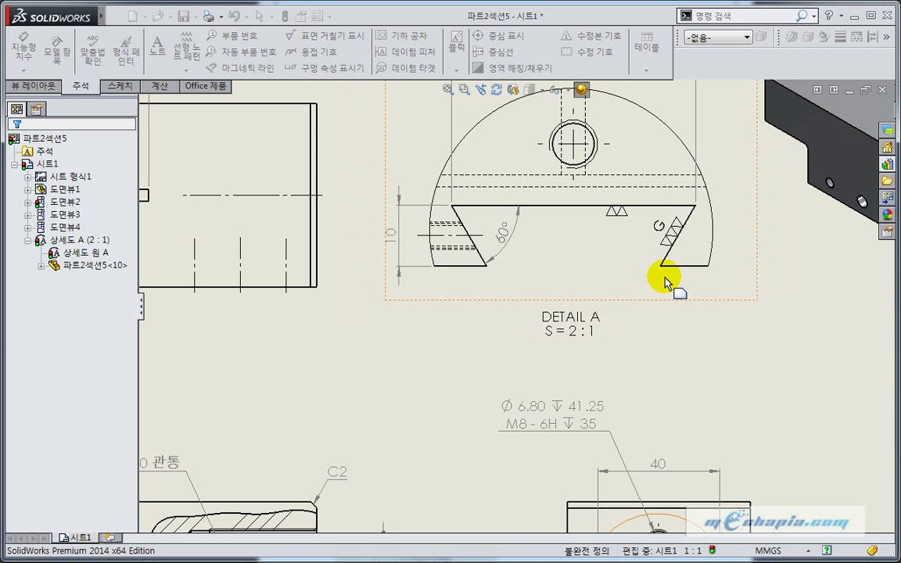
left_click(671, 236)
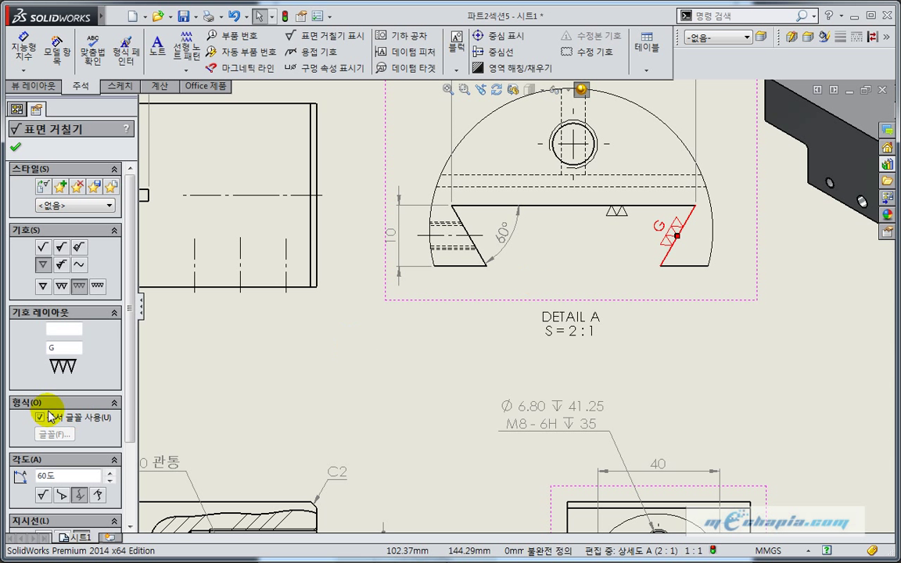
scroll(125, 391, "down", 3)
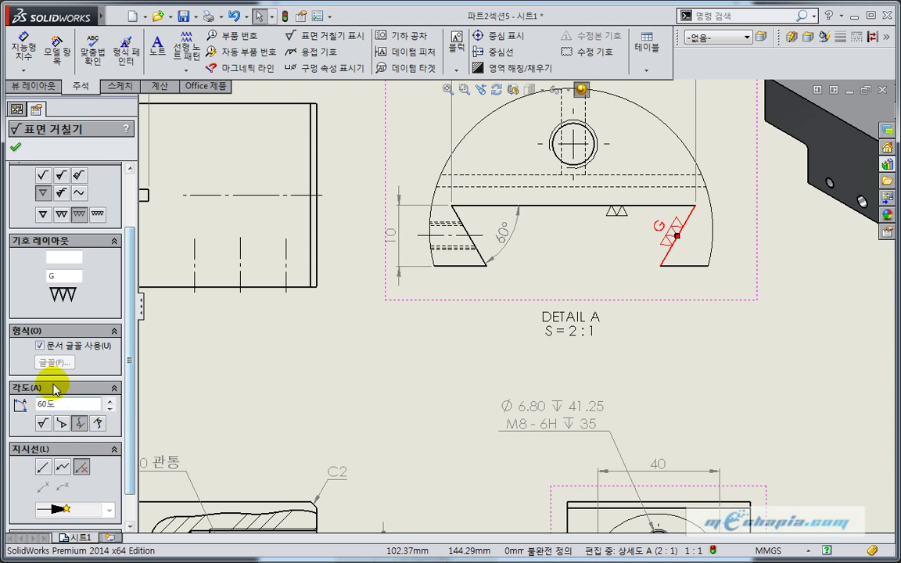
left_click(40, 345)
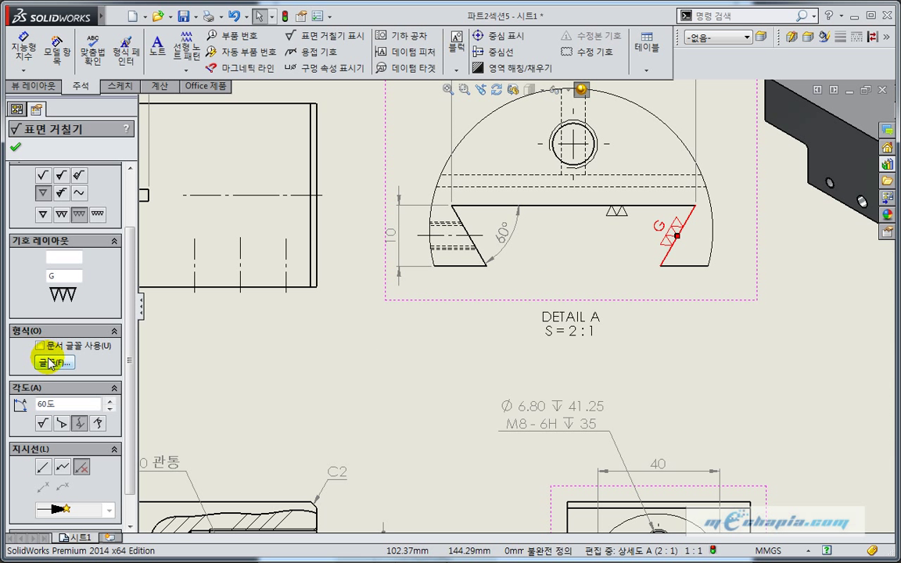
left_click(53, 362)
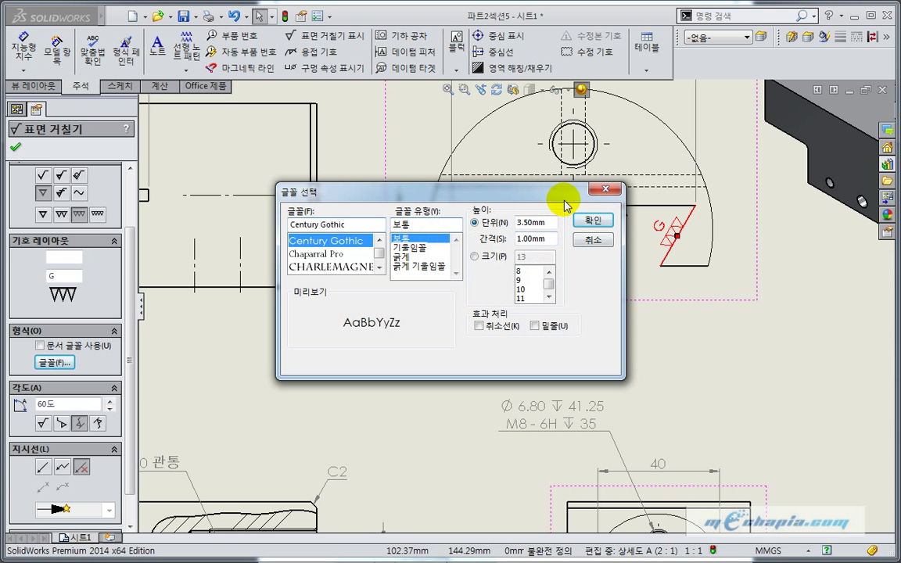
left_click(594, 240)
key("Escape")
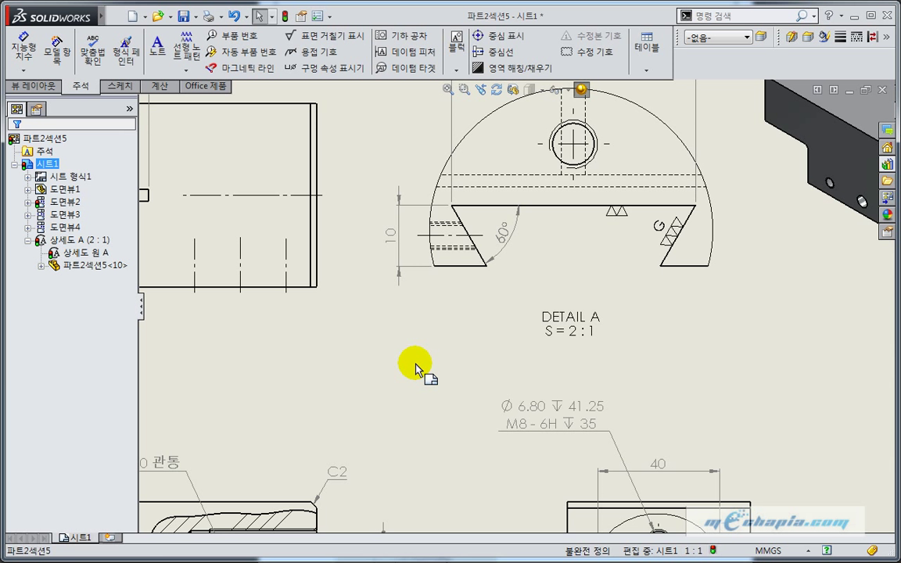
middle_click_drag(417, 367, 438, 338)
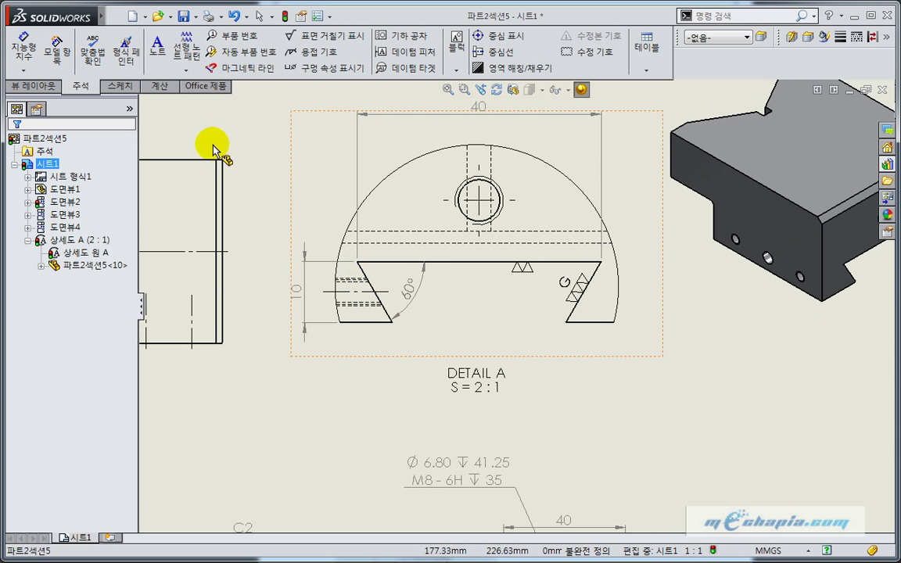
Place a machining-required triple-triangle finish symbol under the right tooth's bottom edge.
left_click(322, 36)
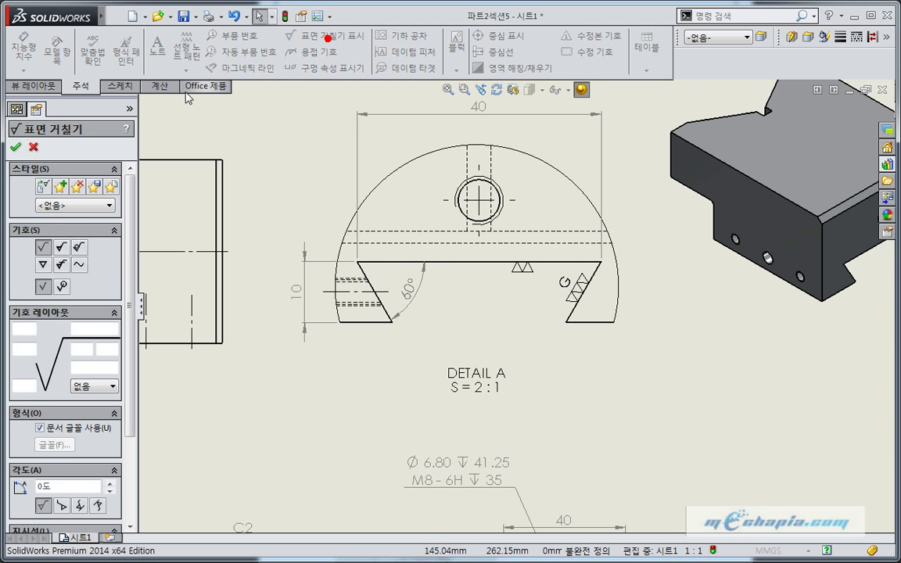
left_click(43, 265)
left_click(79, 287)
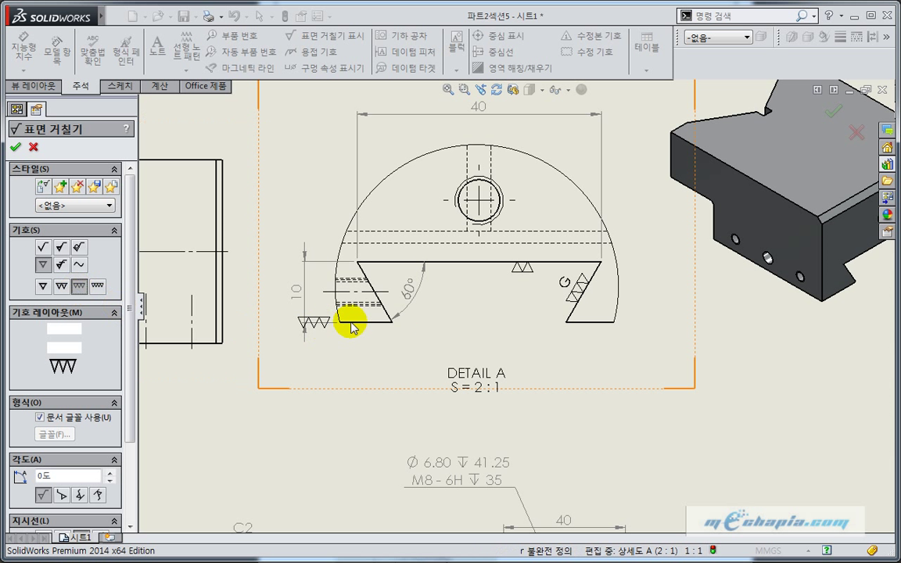
left_click(593, 321)
Add a G triple-triangle symbol on the left slanted edge, then fit the sheet.
left_click(64, 347)
type("G")
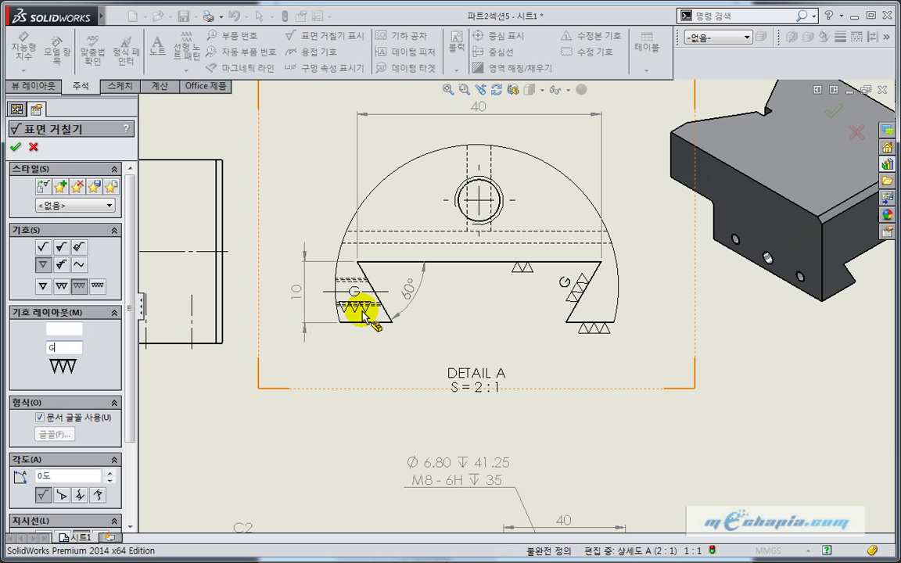
left_click(373, 285)
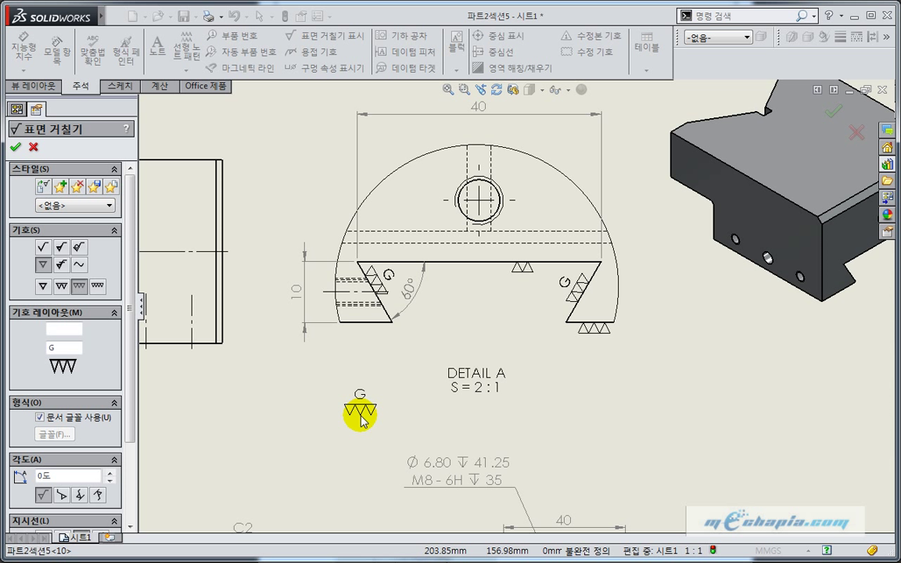
key("Escape")
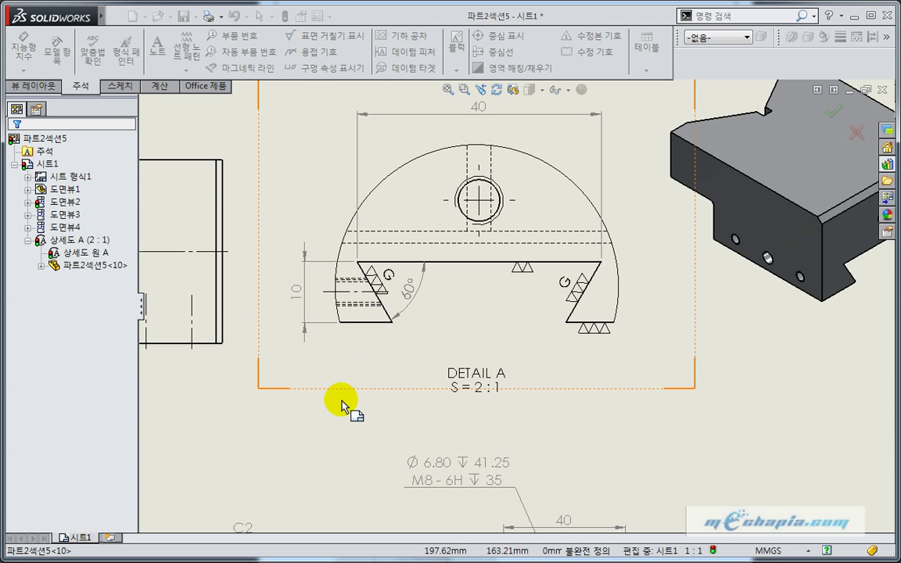
key("f")
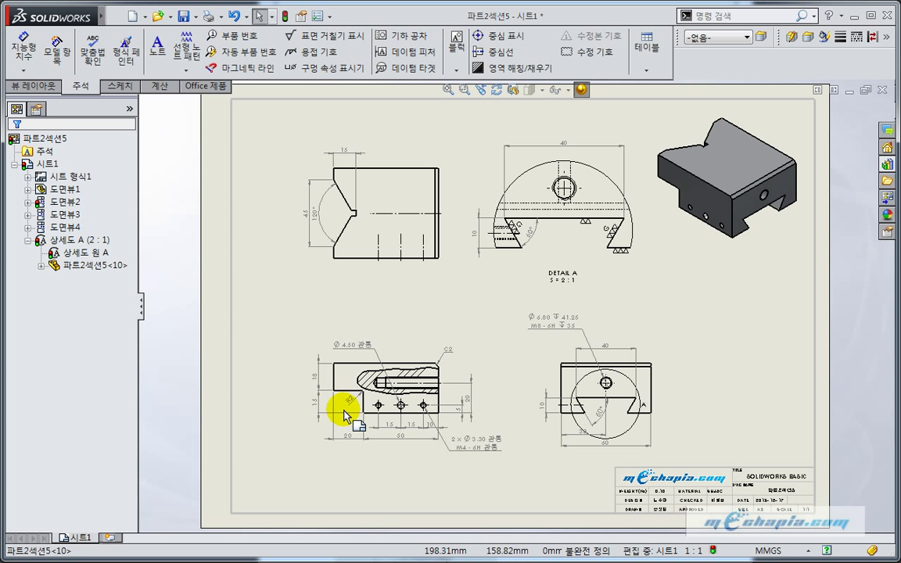